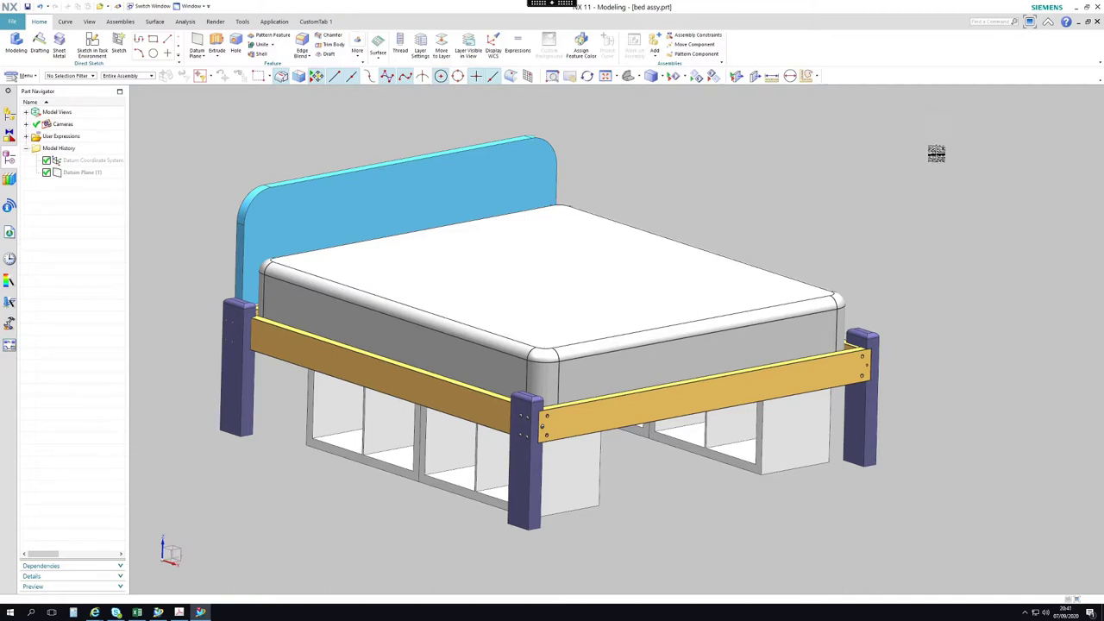
# - Orbit the bed to a low side angle and zoom in toward the frame corner
pyautogui.moveTo(815, 215)
pyautogui.mouseDown(button='middle')
pyautogui.moveTo(846, 197)
pyautogui.moveTo(808, 210)
pyautogui.mouseUp(button='middle')
pyautogui.scroll(5, 485, 385)
pyautogui.scroll(2, 486, 385)
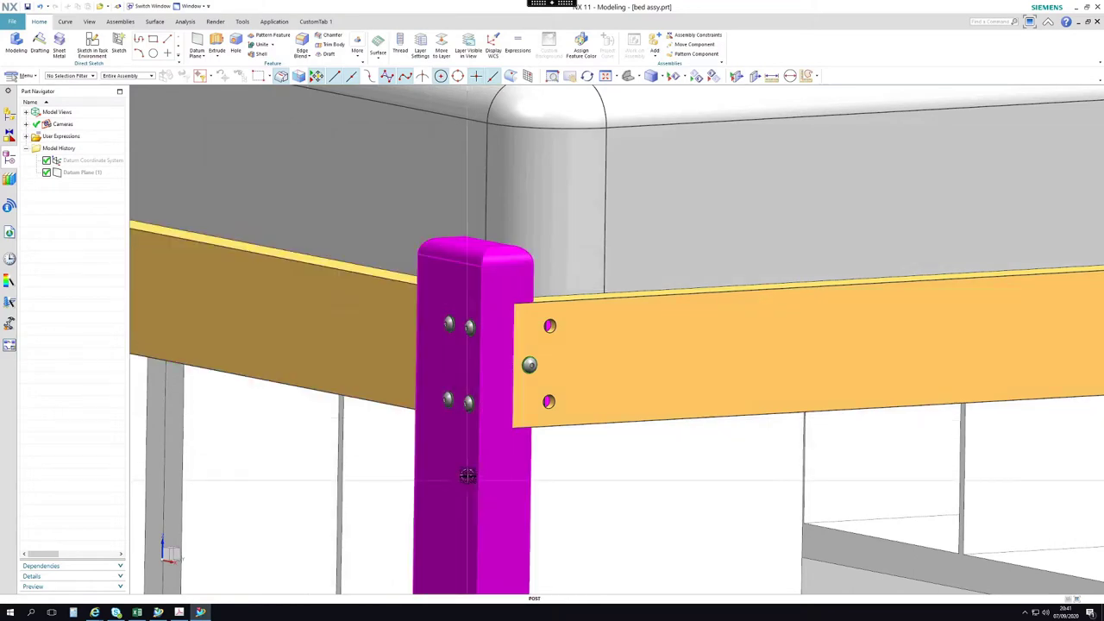
pyautogui.scroll(-6, 460, 468)
pyautogui.moveTo(460, 468); pyautogui.dragTo(756, 399, button='middle')
pyautogui.scroll(5, 589, 295)
pyautogui.scroll(-5, 589, 295)
pyautogui.scroll(5, 759, 399)
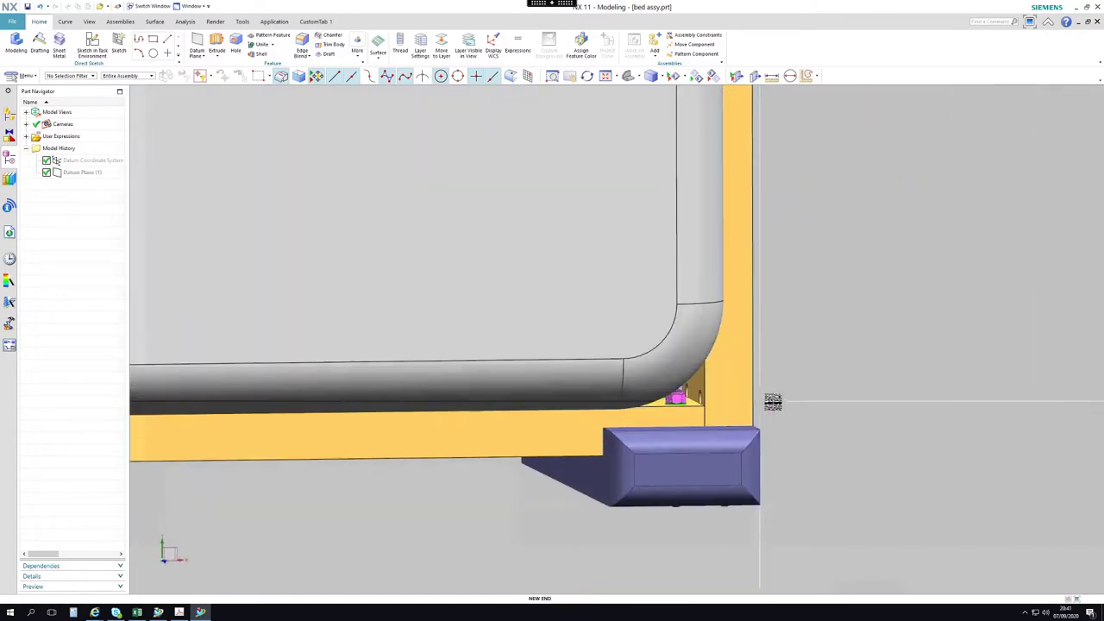
pyautogui.scroll(2, 776, 399)
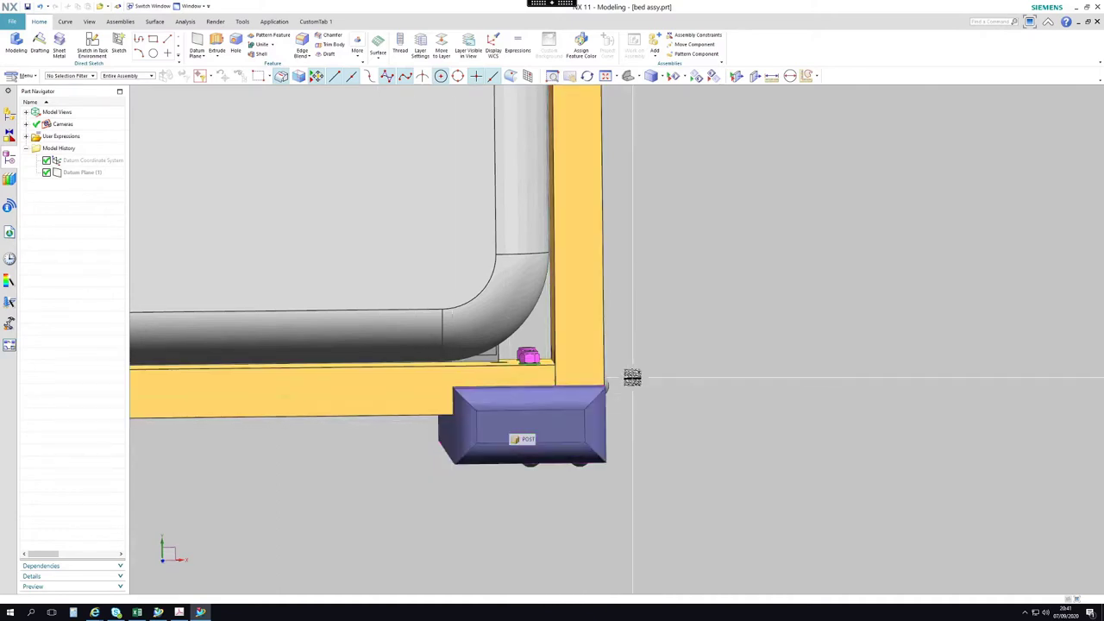
# - Tilt and zoom onto the corner post so its two bolts and nuts are close up
pyautogui.scroll(2, 615, 387)
pyautogui.moveTo(620, 371); pyautogui.dragTo(621, 360, button='middle')
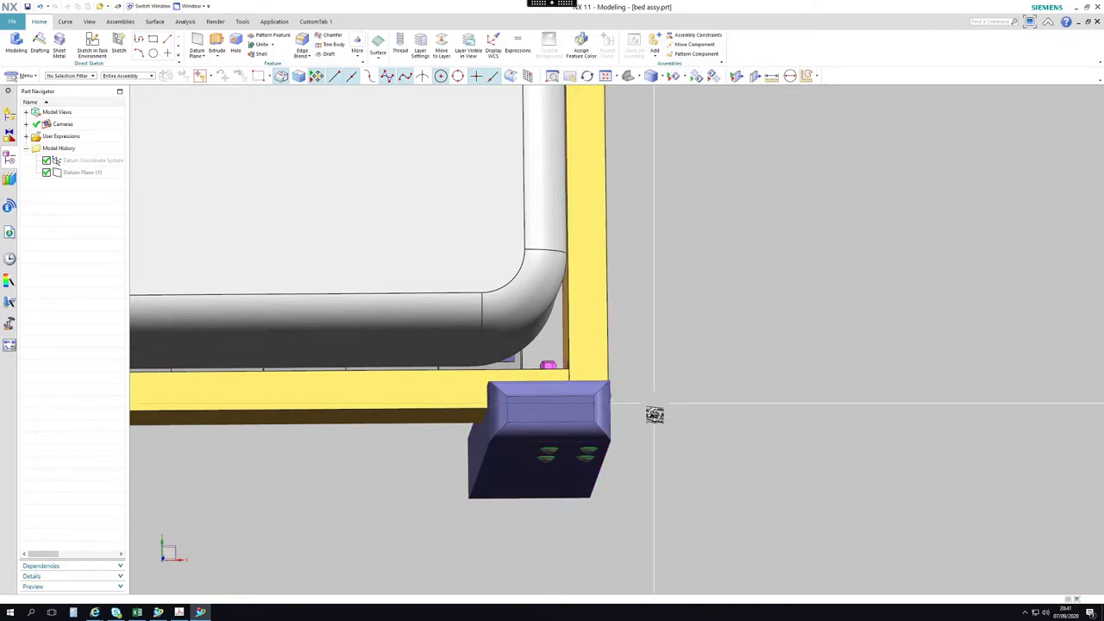
pyautogui.moveTo(656, 414); pyautogui.dragTo(648, 422, button='middle')
pyautogui.scroll(4, 569, 372)
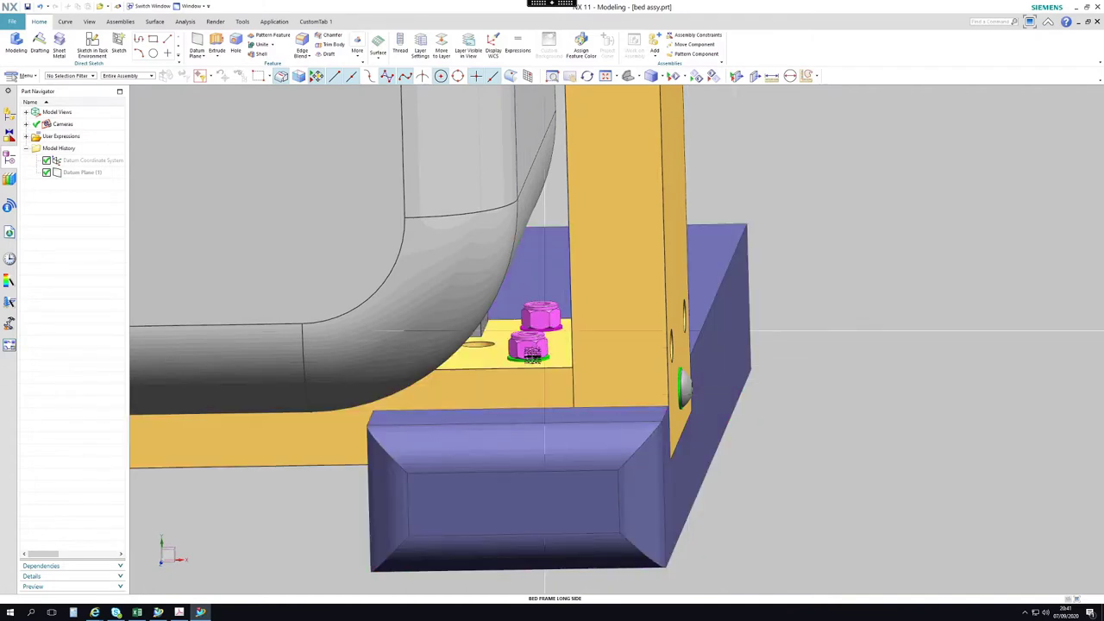
# - Orbit around the corner post bolt joints, then zoom out to an angled view of the frame
pyautogui.moveTo(520, 369); pyautogui.dragTo(570, 473, button='middle')
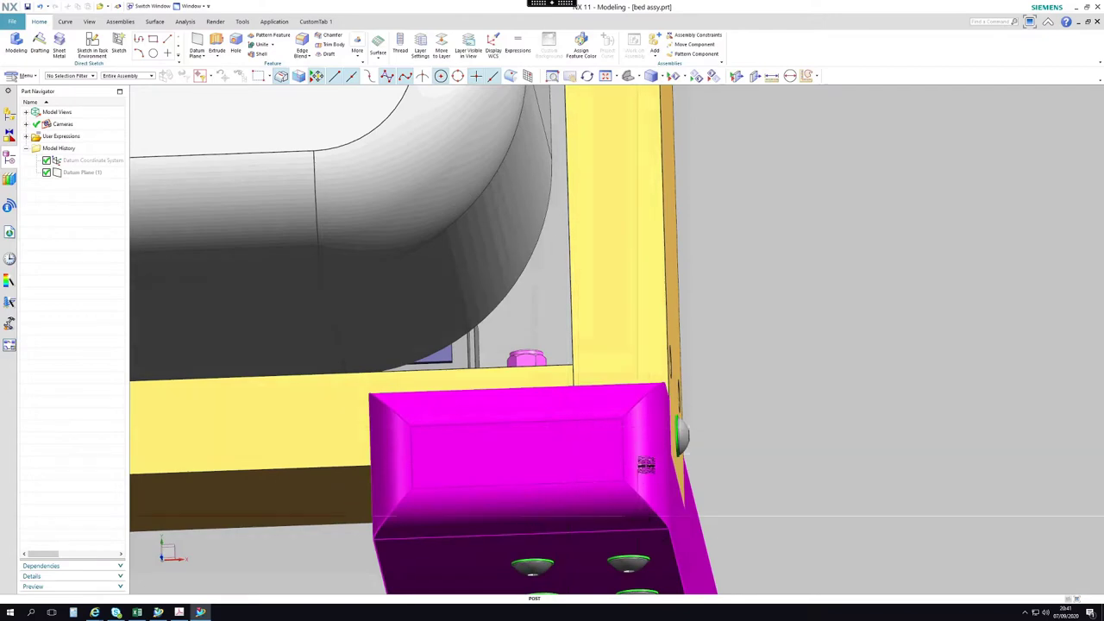
pyautogui.moveTo(710, 423); pyautogui.dragTo(656, 365, button='middle')
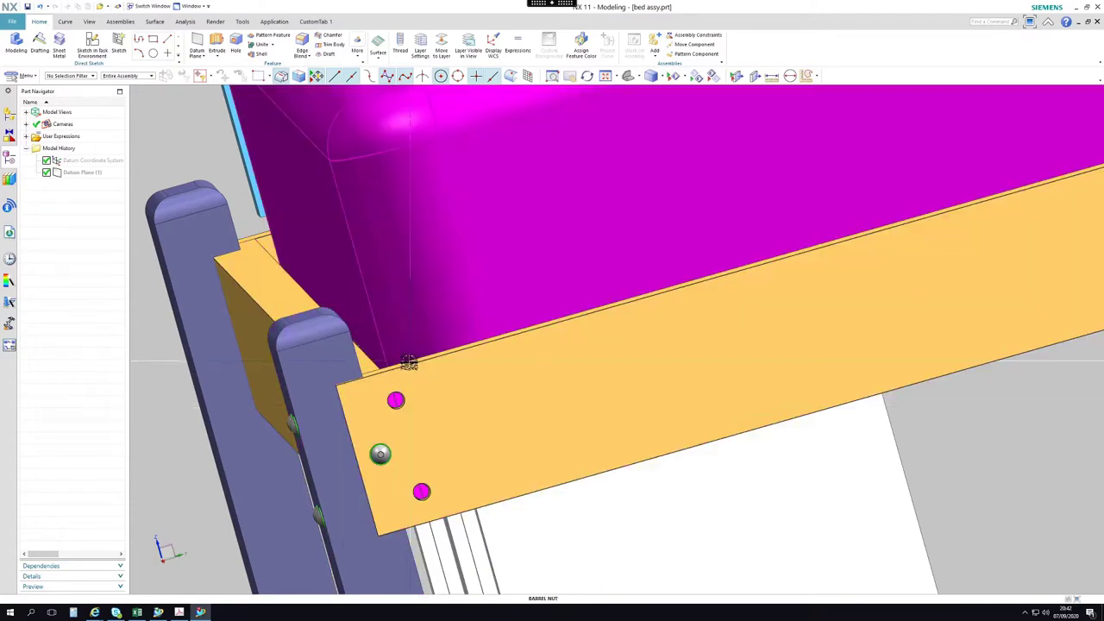
pyautogui.moveTo(409, 363); pyautogui.dragTo(316, 382, button='middle')
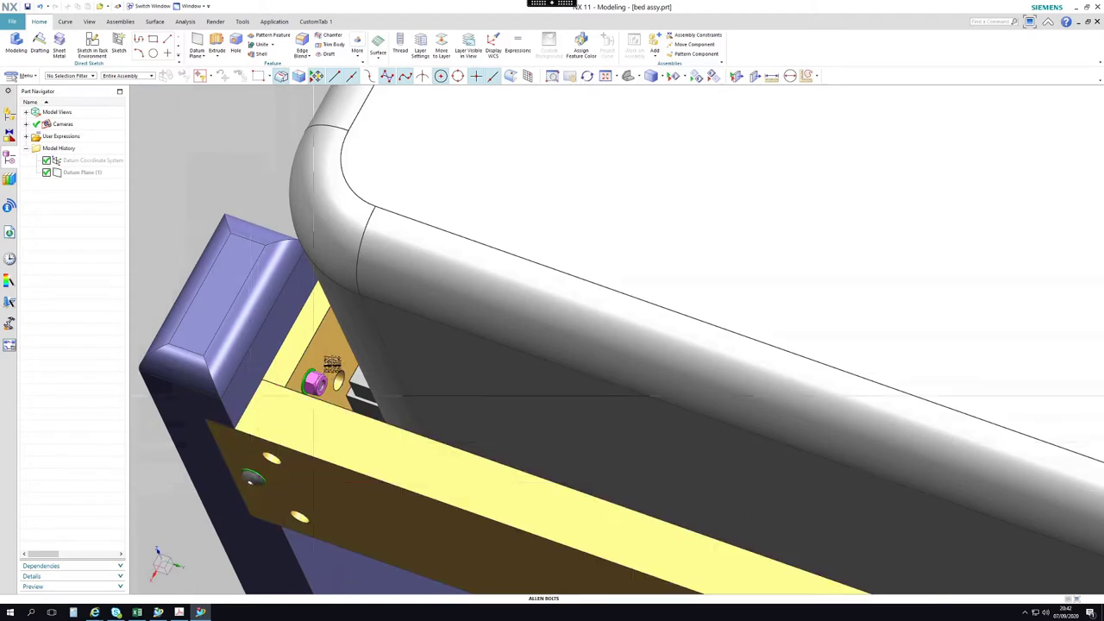
pyautogui.moveTo(332, 363); pyautogui.dragTo(310, 390, button='middle')
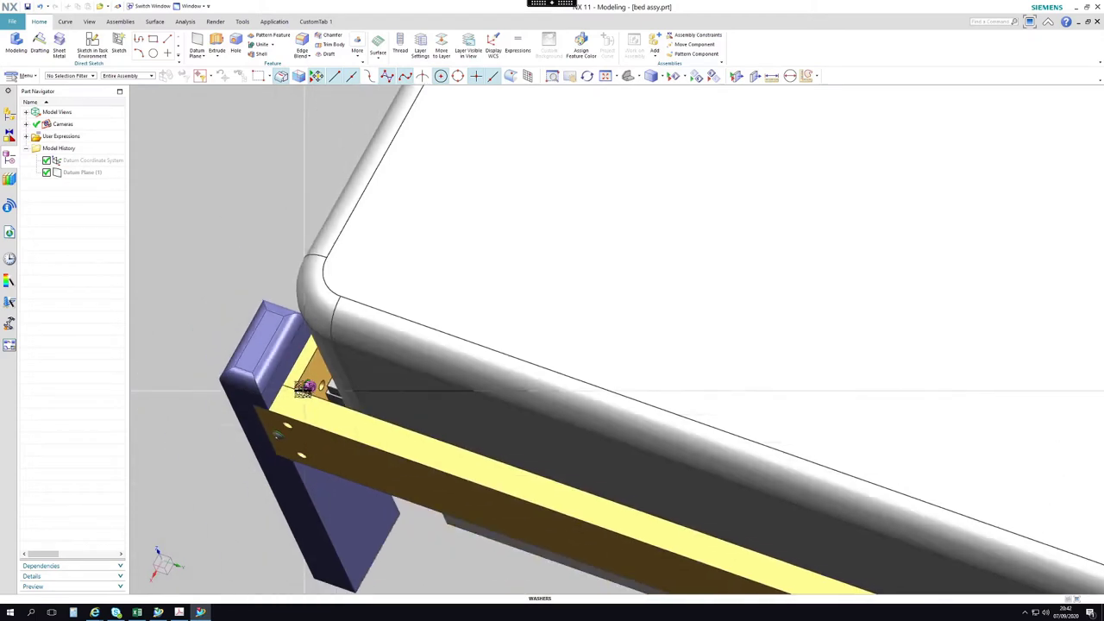
pyautogui.moveTo(229, 468); pyautogui.dragTo(235, 453, button='middle')
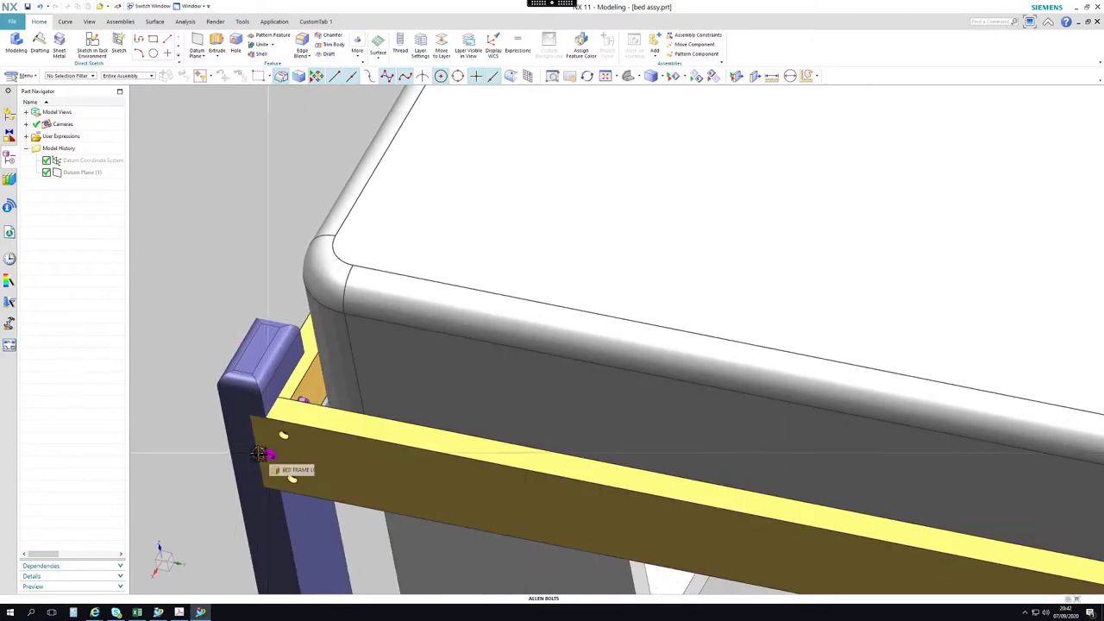
pyautogui.scroll(-8, 258, 294)
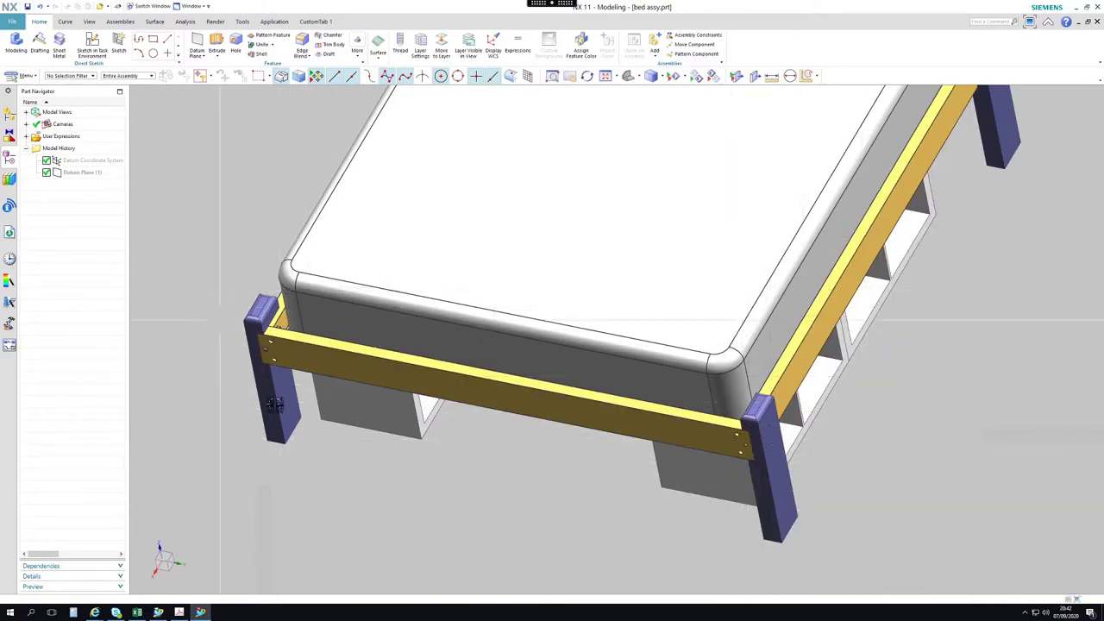
pyautogui.scroll(-3, 469, 438)
pyautogui.moveTo(430, 475); pyautogui.dragTo(564, 382, button='middle')
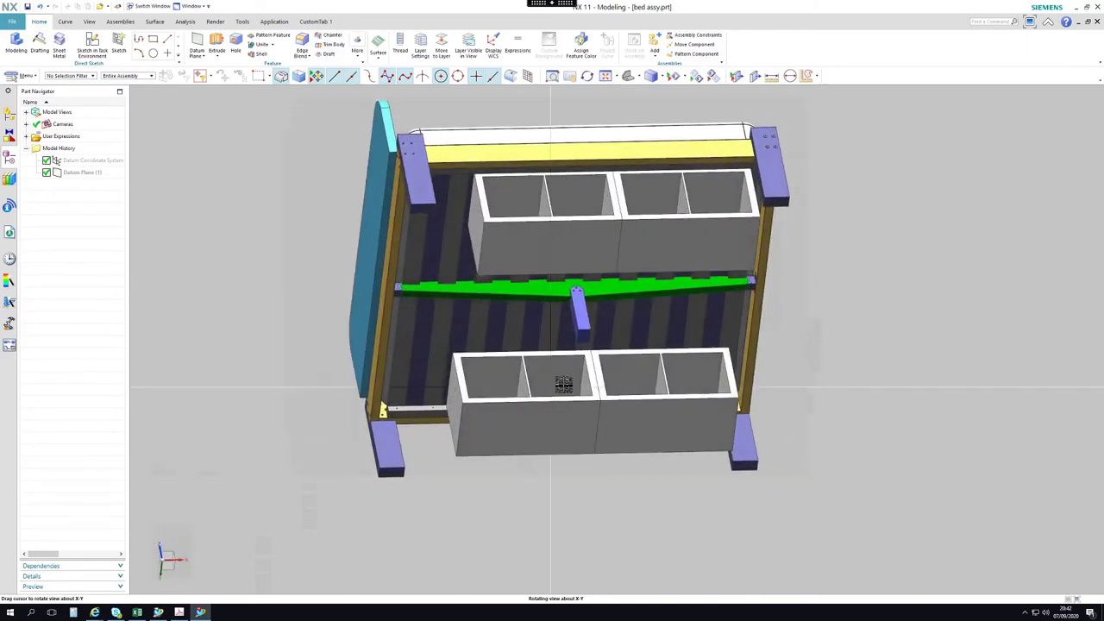
# - Zoom onto the mid pillar beneath the bed, then turn the assembly to face front
pyautogui.scroll(5, 587, 289)
pyautogui.scroll(2, 587, 284)
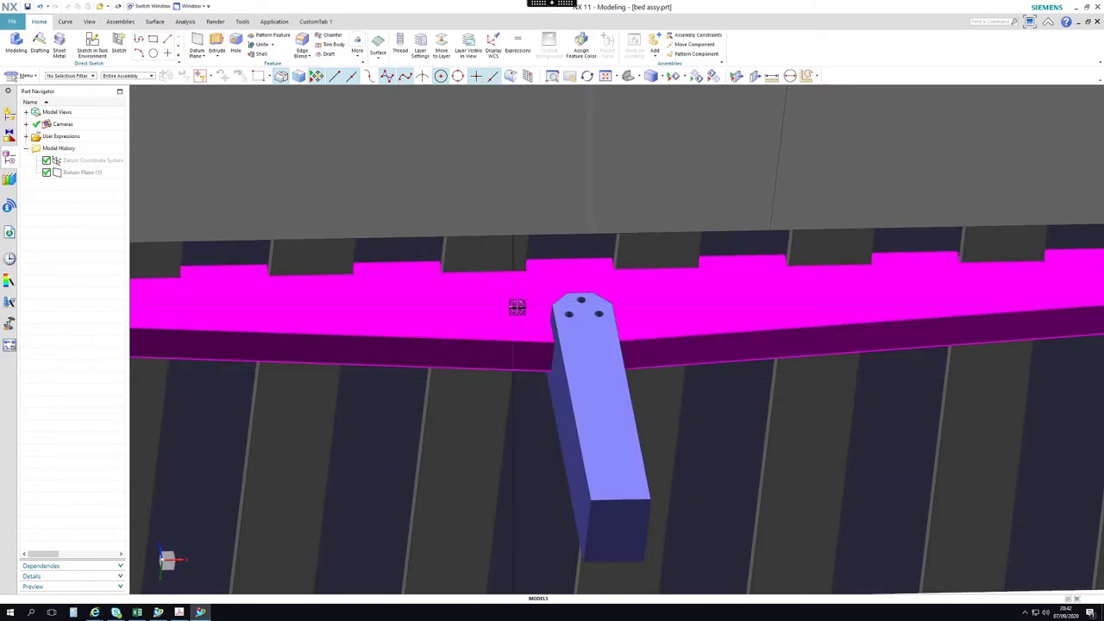
pyautogui.scroll(-4, 519, 309)
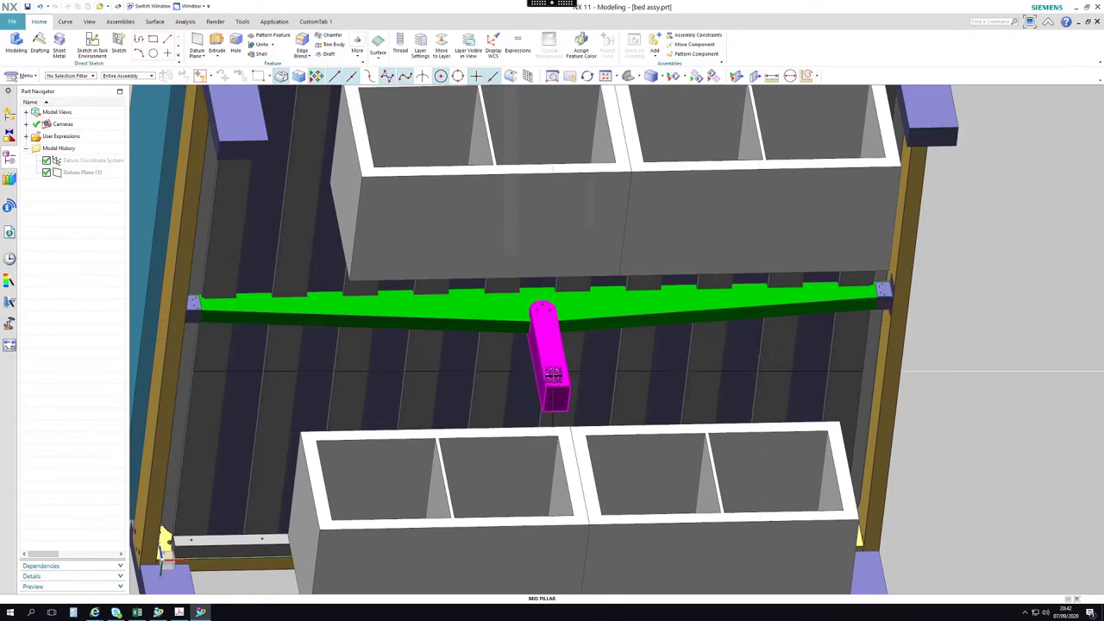
pyautogui.scroll(-5, 540, 407)
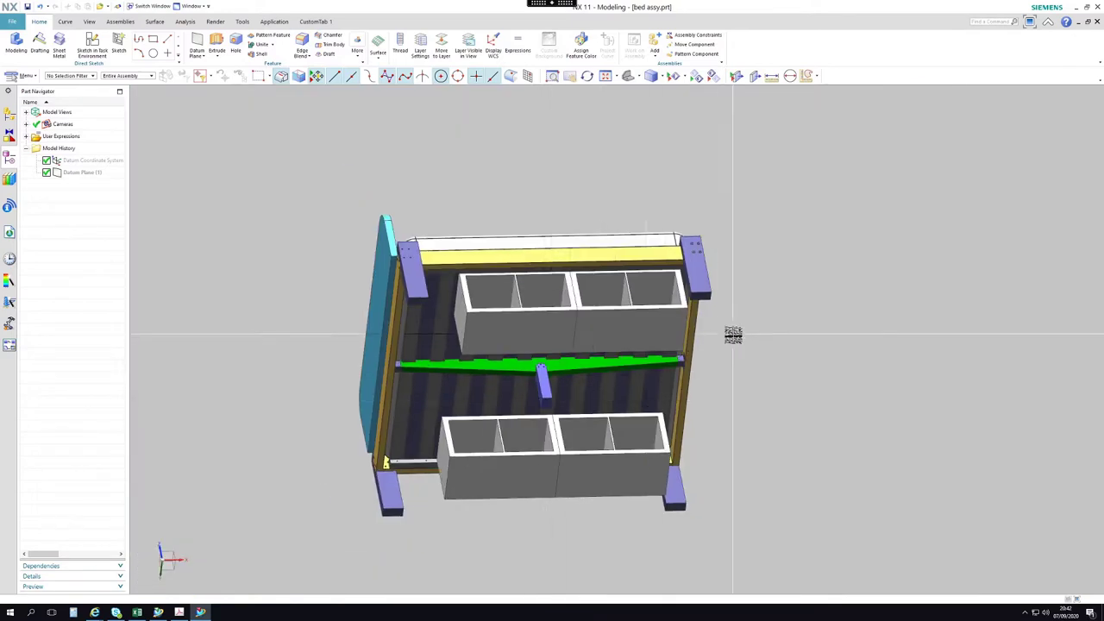
pyautogui.moveTo(732, 330); pyautogui.dragTo(569, 457, button='middle')
pyautogui.scroll(5, 509, 438)
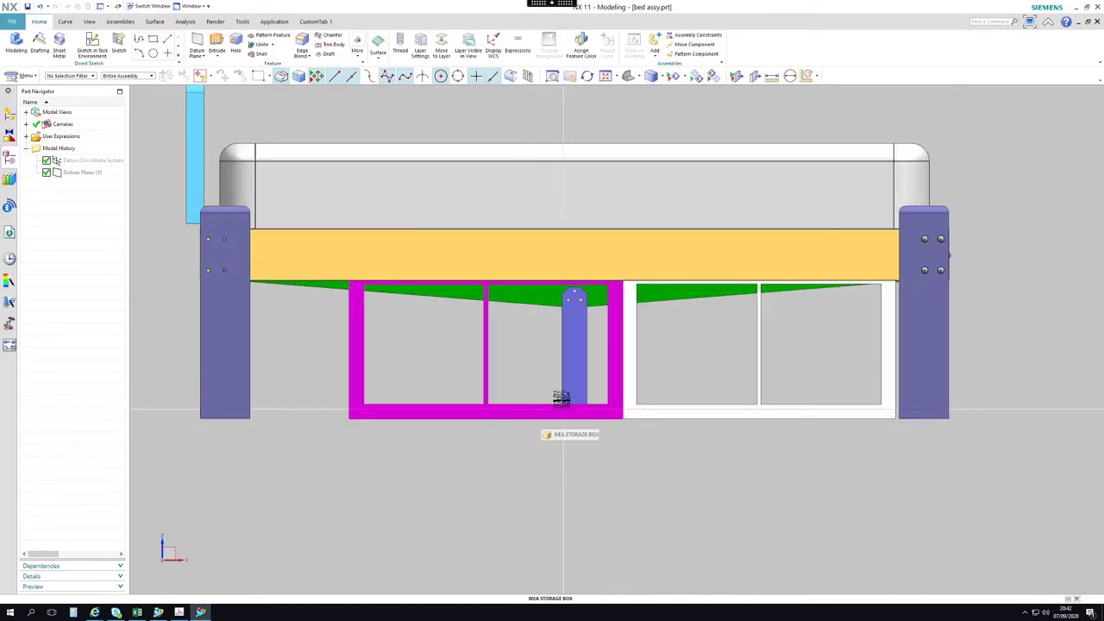
pyautogui.scroll(-1, 402, 458)
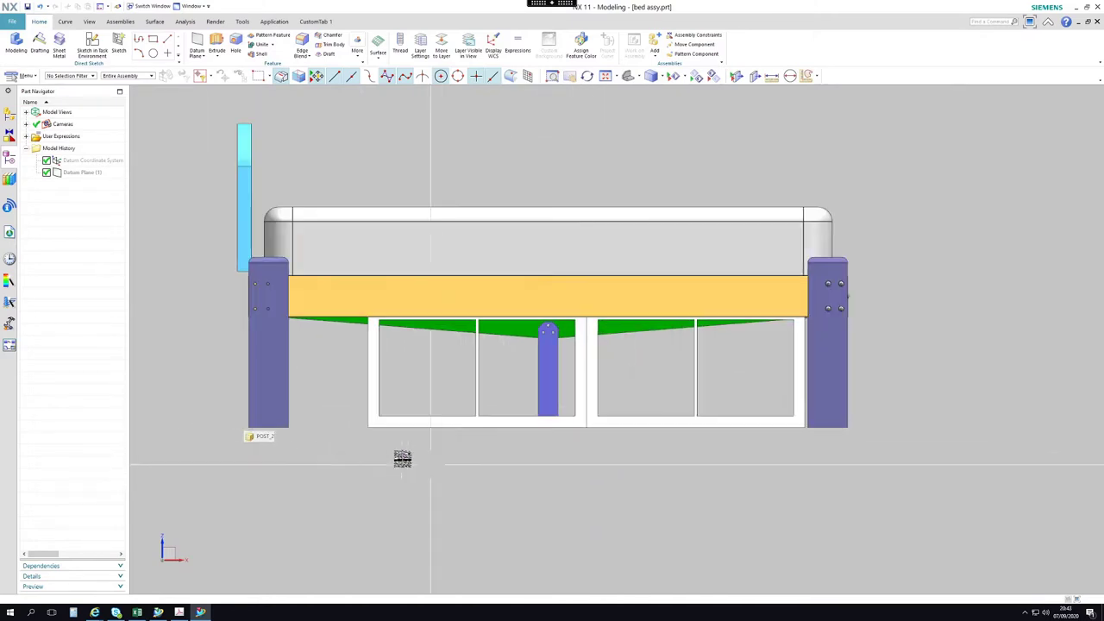
pyautogui.moveTo(402, 458); pyautogui.dragTo(483, 453, button='middle')
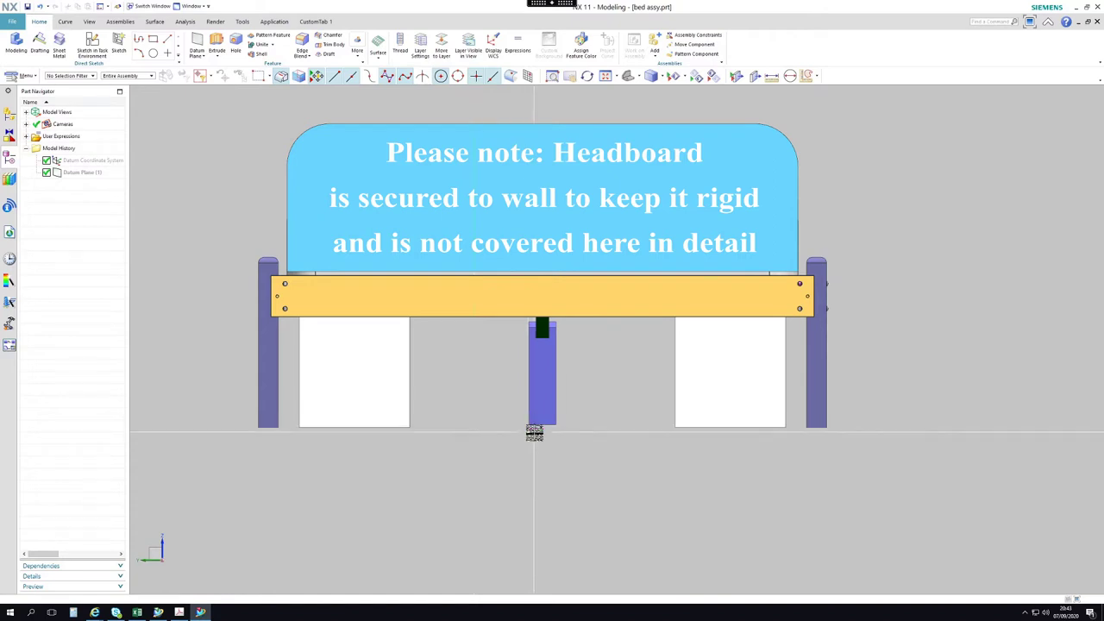
# - Snap to the front view with Ctrl+Alt+F, then orbit to see the joists and centre beam from below
pyautogui.moveTo(592, 419); pyautogui.dragTo(574, 415, button='middle')
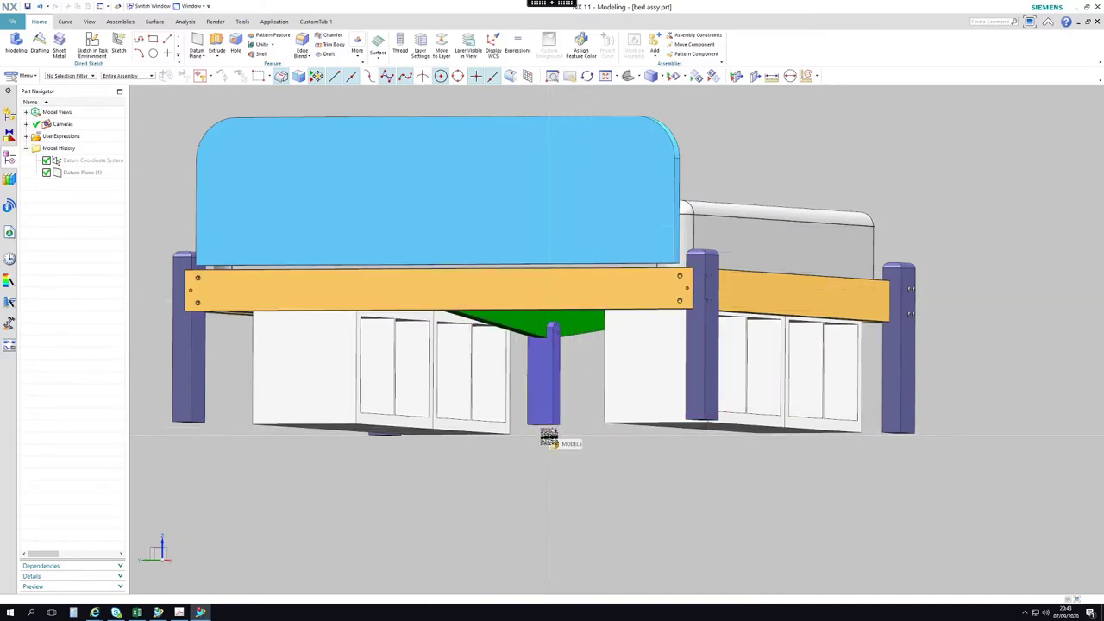
pyautogui.hotkey('ctrl', 'alt', 'f')
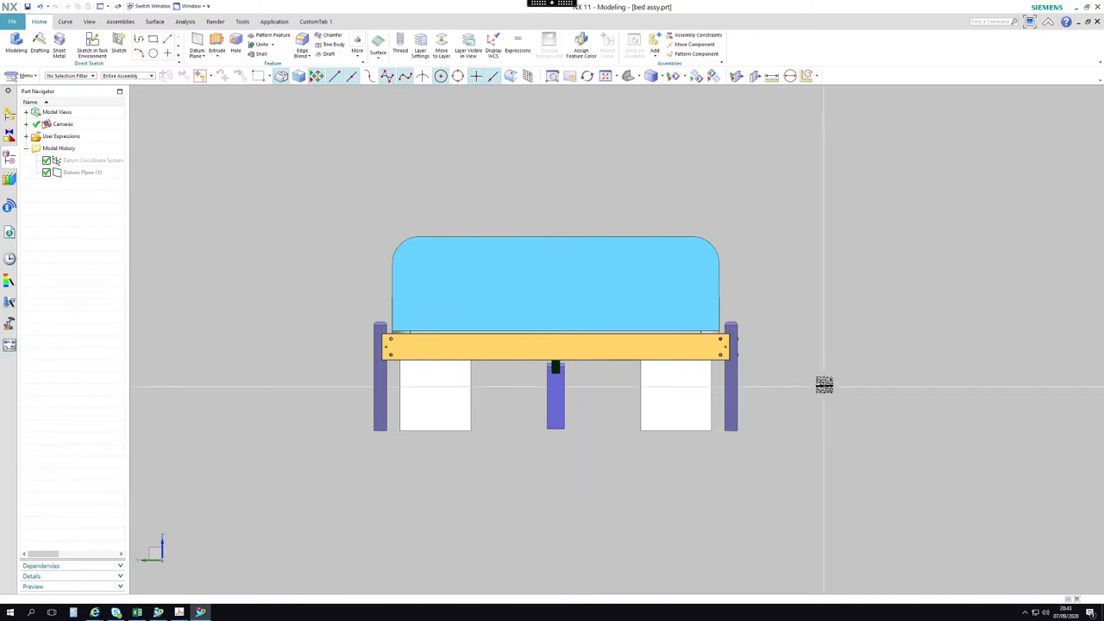
pyautogui.moveTo(825, 385); pyautogui.dragTo(772, 284, button='middle')
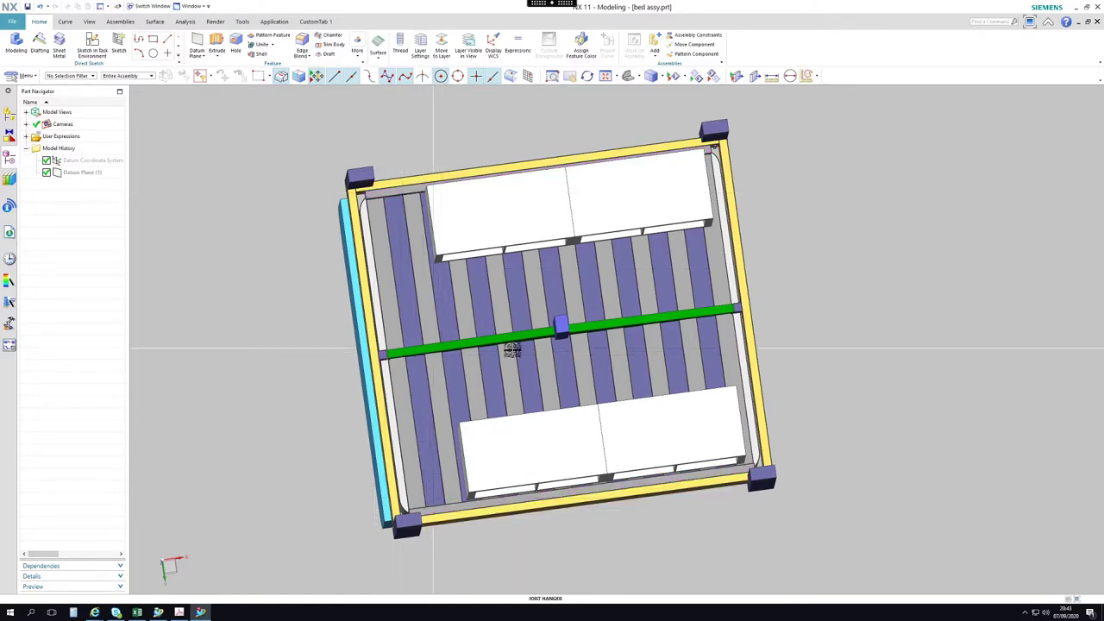
# - Zoom onto the centre beam, then orbit back to an angled view of the complete bed
pyautogui.moveTo(698, 291); pyautogui.dragTo(501, 357, button='middle')
pyautogui.scroll(3, 500, 357)
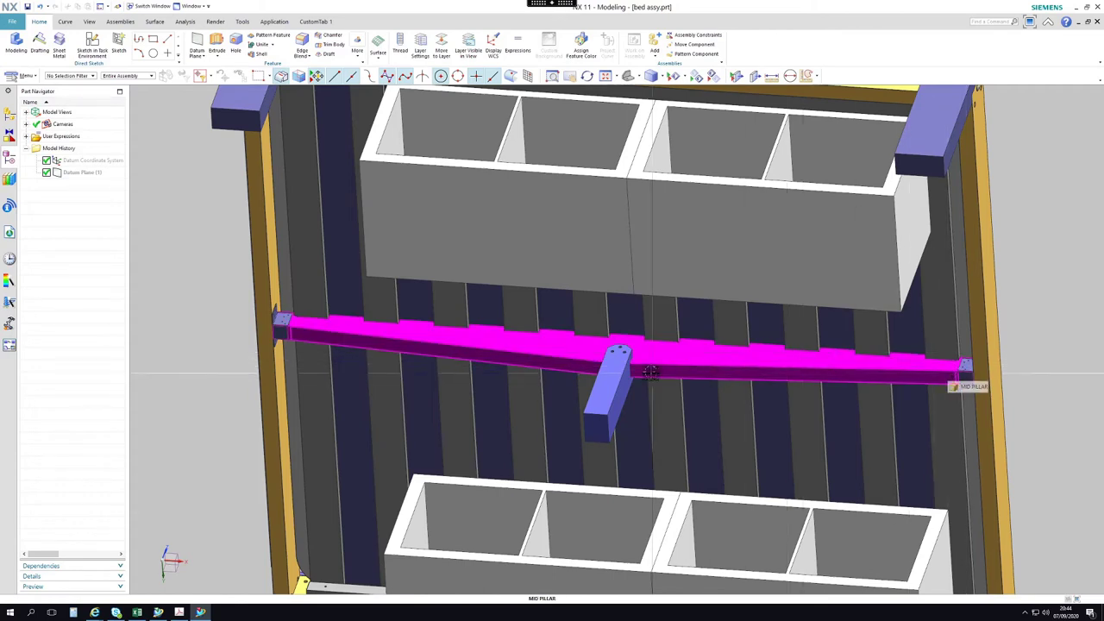
pyautogui.scroll(3, 650, 370)
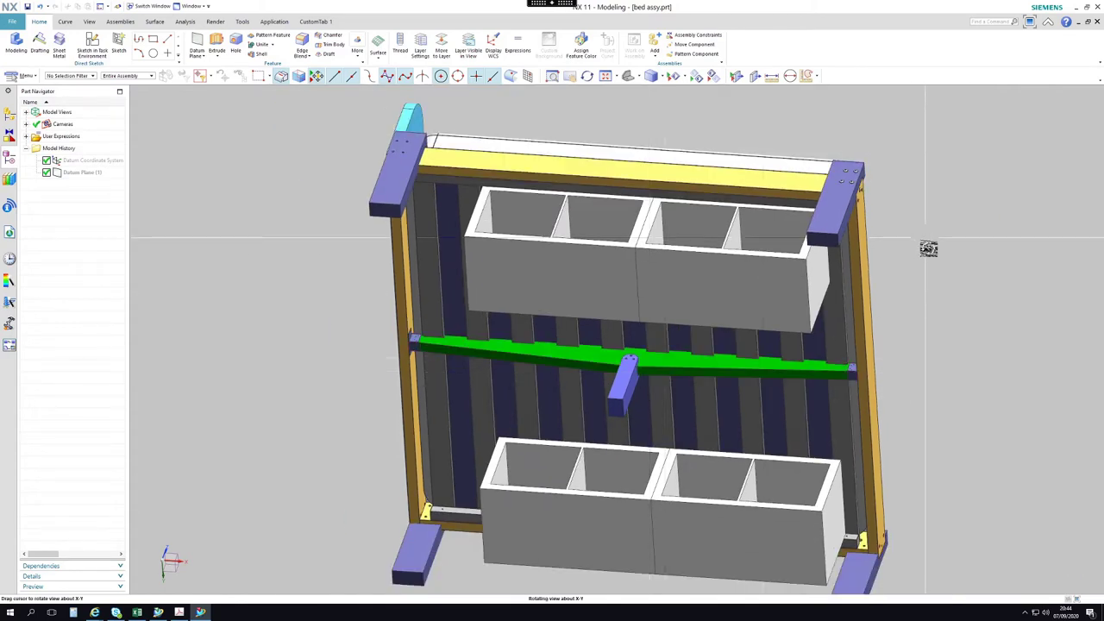
pyautogui.moveTo(928, 249); pyautogui.dragTo(862, 285, button='middle')
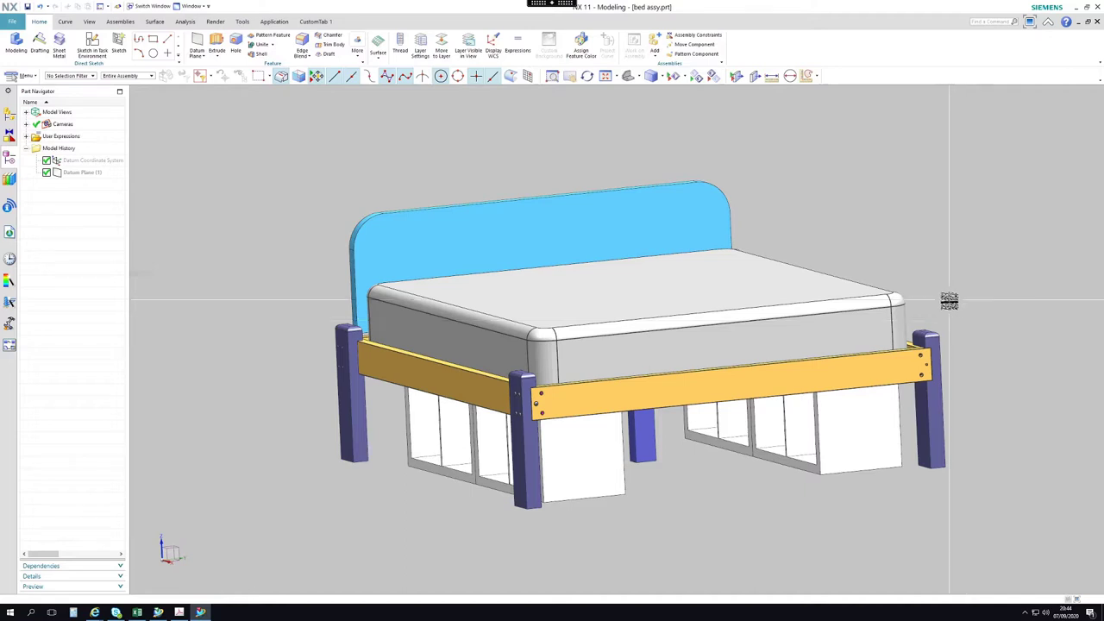
pyautogui.moveTo(409, 172)
pyautogui.mouseDown(button='middle')
pyautogui.moveTo(428, 175)
pyautogui.moveTo(414, 170)
pyautogui.mouseUp(button='middle')
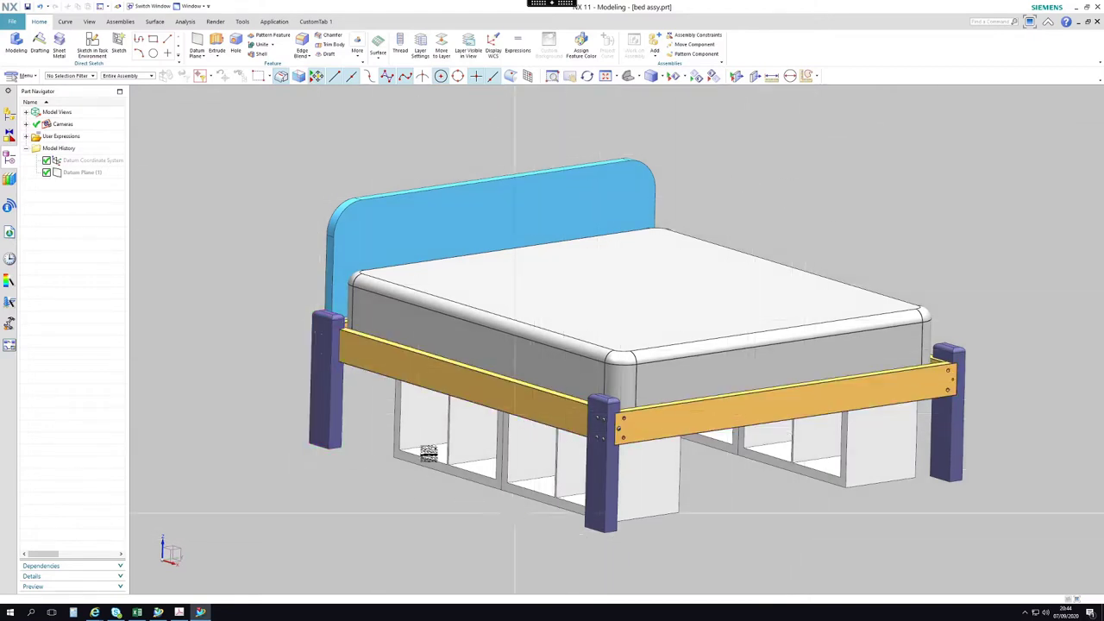
pyautogui.scroll(-2, 714, 470)
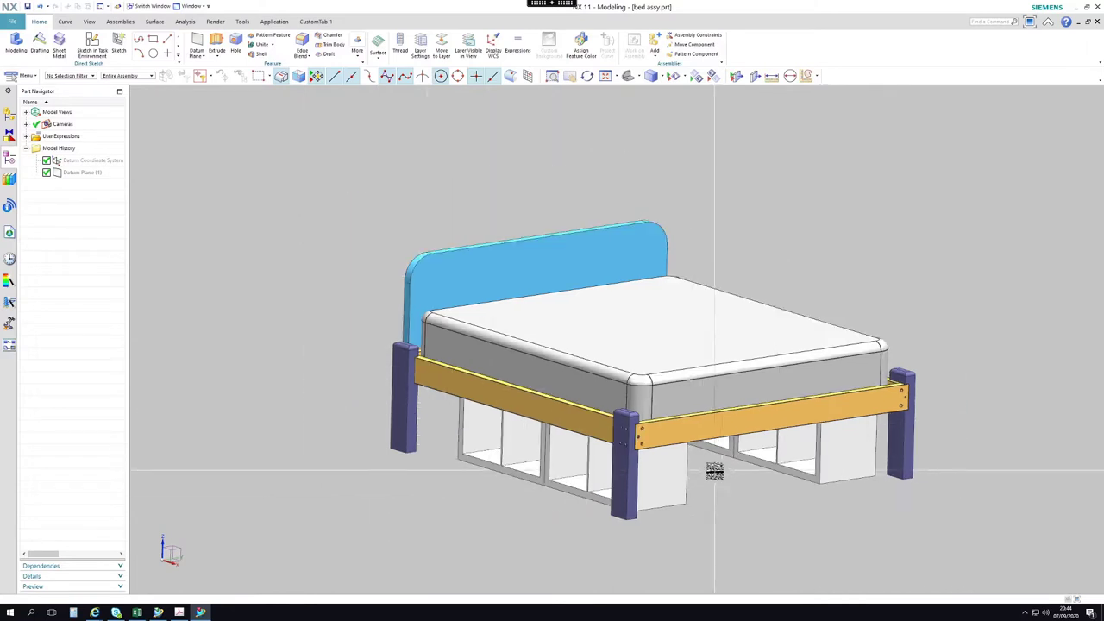
pyautogui.moveTo(714, 468)
pyautogui.mouseDown(button='middle')
pyautogui.moveTo(685, 458)
pyautogui.moveTo(722, 461)
pyautogui.moveTo(727, 473)
pyautogui.moveTo(723, 464)
pyautogui.mouseUp(button='middle')
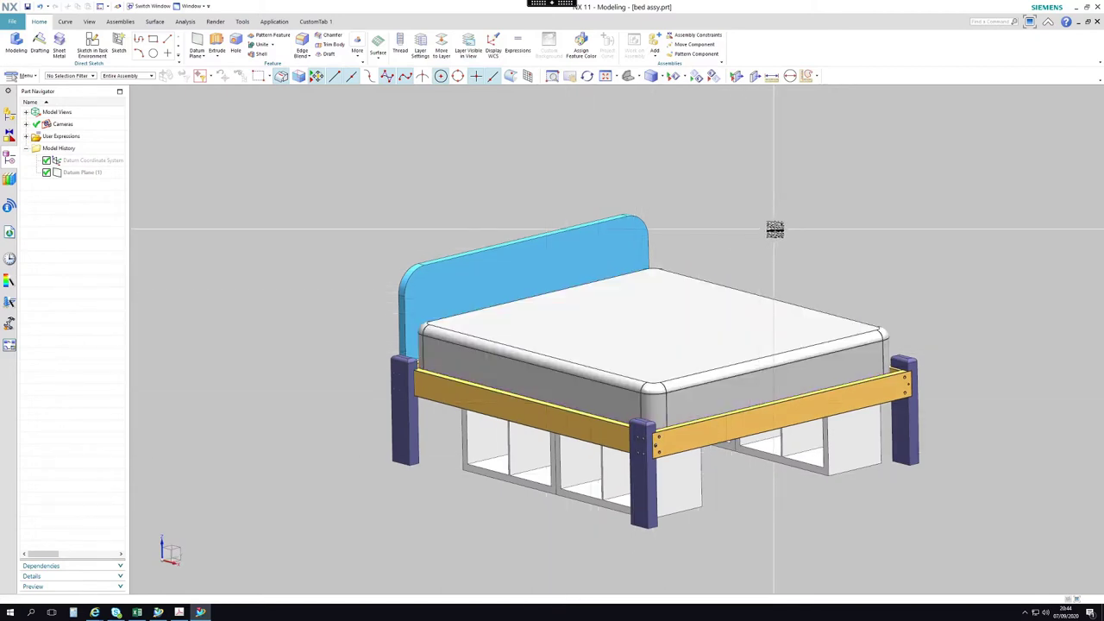
pyautogui.click(193, 6)
# - Switch to 2 Bed Drawing.prt and zoom in and out on the super king mattress note
pyautogui.click(222, 112)
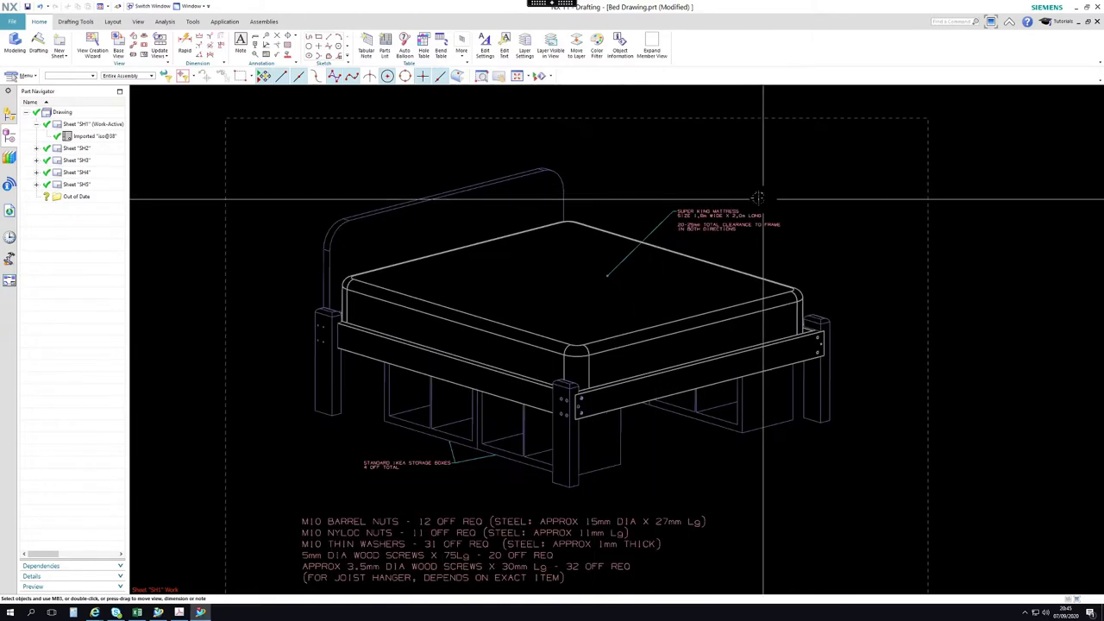
pyautogui.scroll(5, 750, 196)
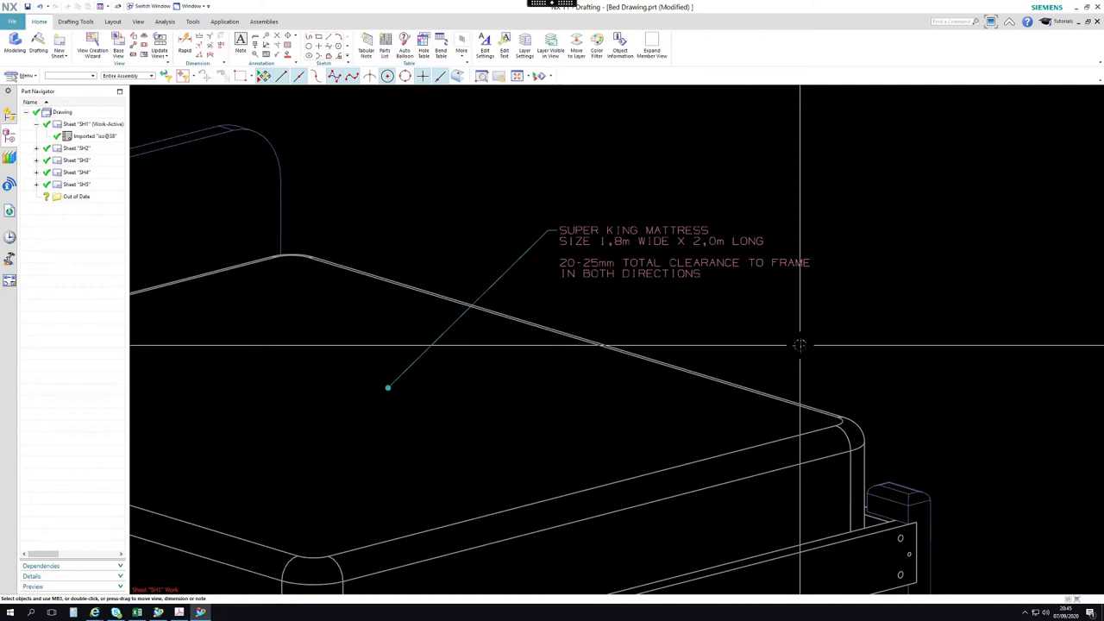
pyautogui.scroll(-3, 871, 302)
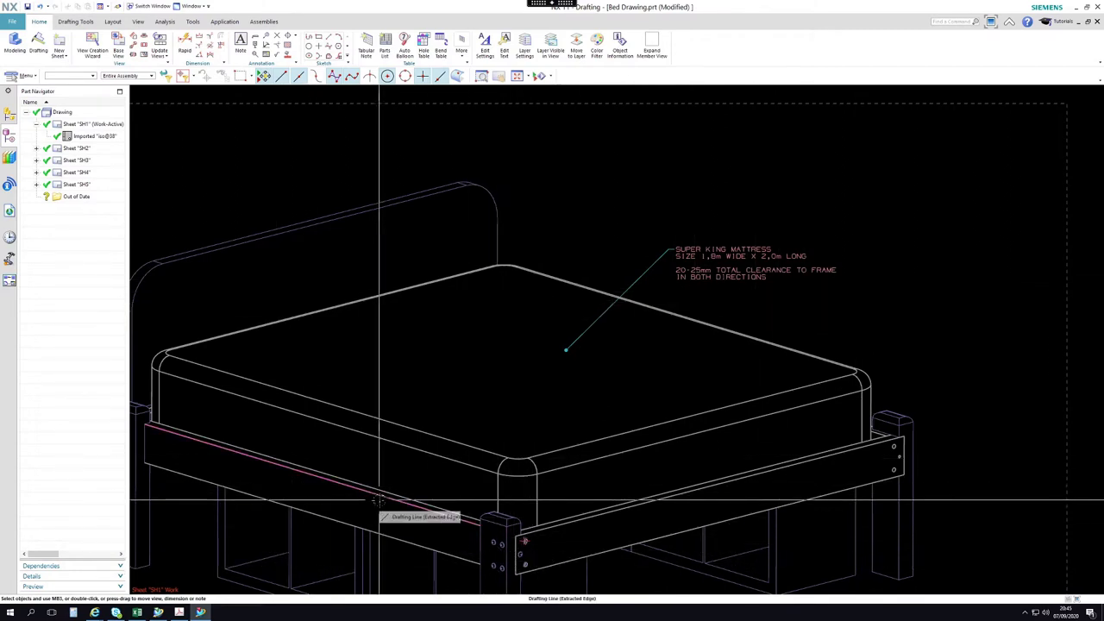
# - Zoom and pan sheet SH1 to centre the storage boxes and their note
pyautogui.scroll(5, 496, 556)
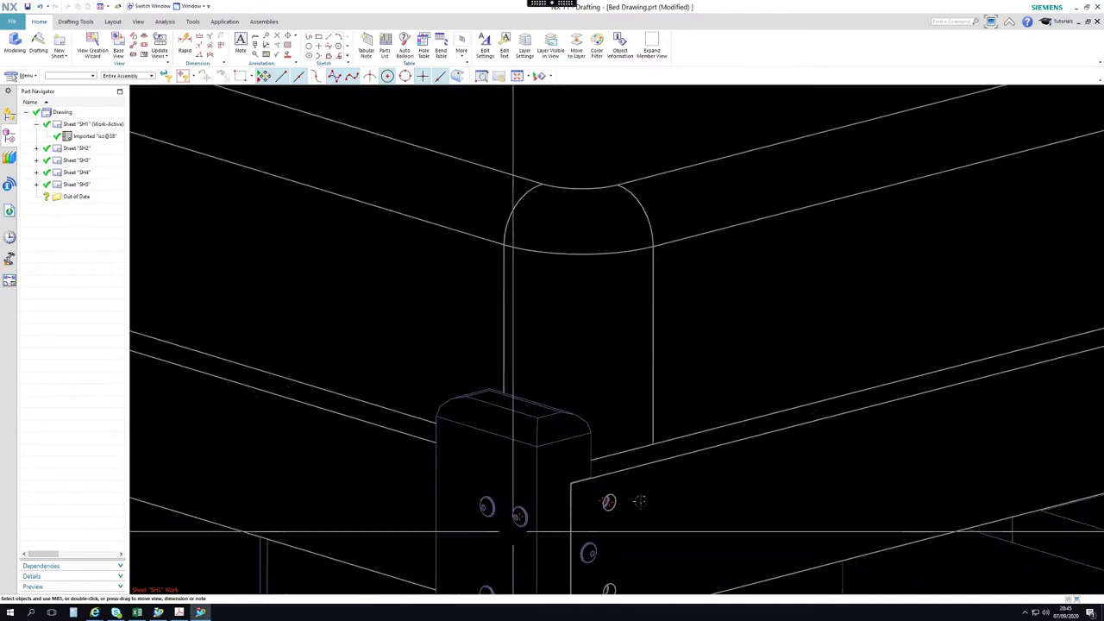
pyautogui.scroll(-6, 613, 258)
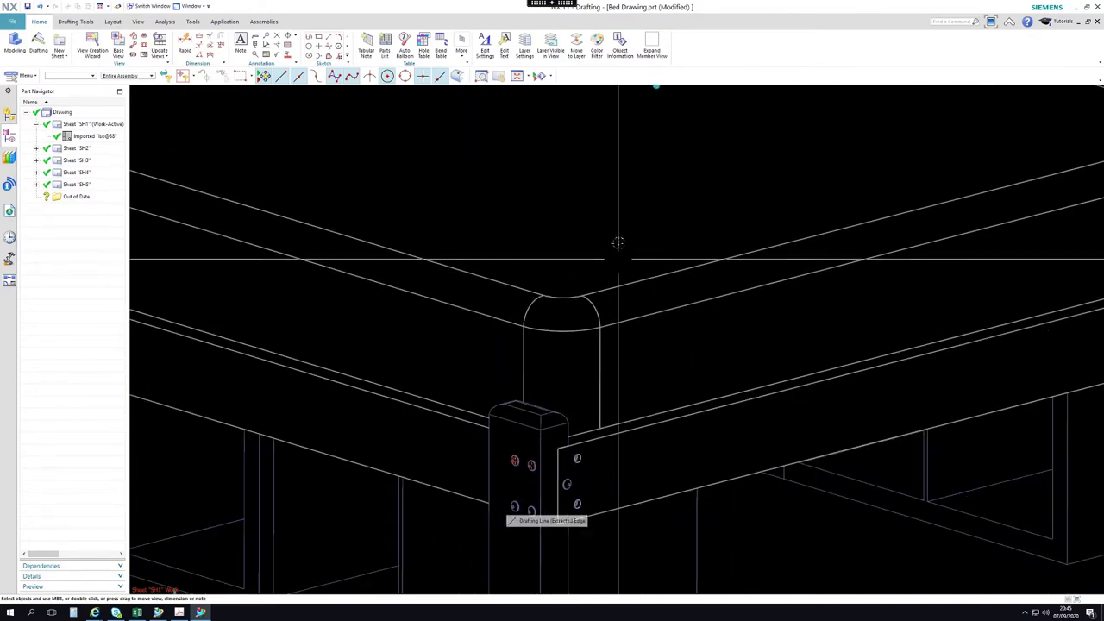
pyautogui.scroll(5, 431, 401)
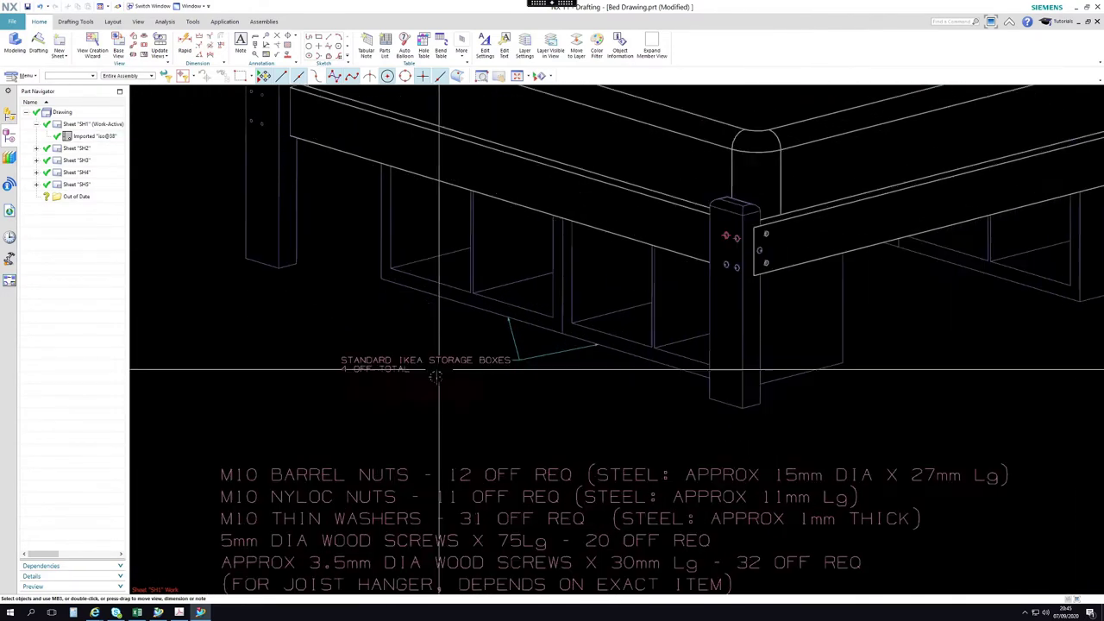
pyautogui.keyDown('shift'); pyautogui.moveTo(621, 440); pyautogui.dragTo(670, 468, button='middle'); pyautogui.keyUp('shift')
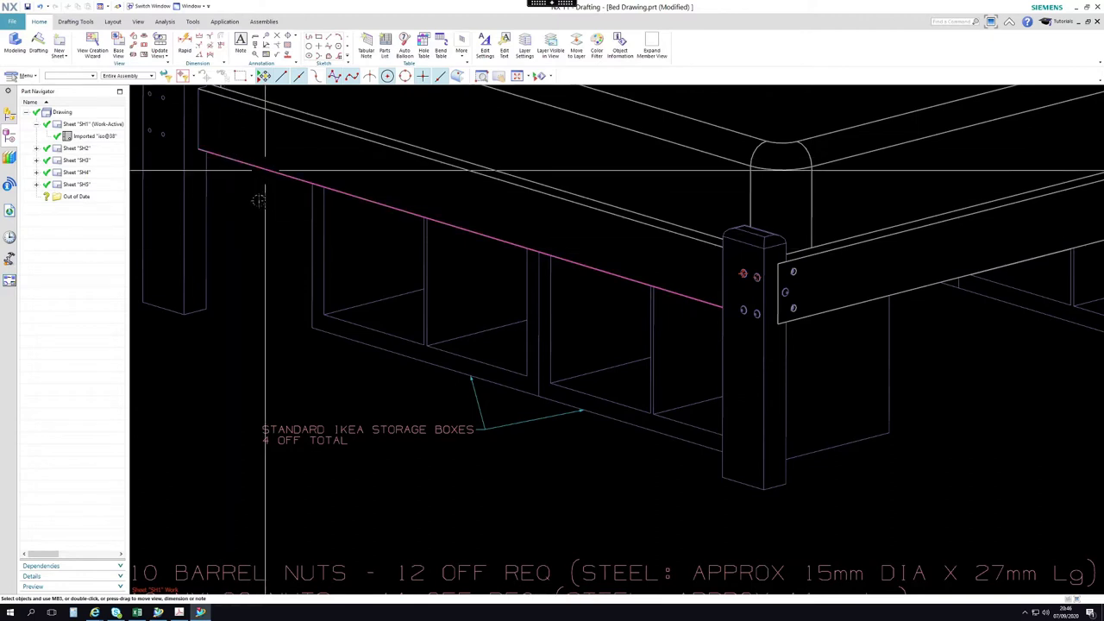
# - Reframe the fastener notes below the bed, then open sheet SH2
pyautogui.scroll(-5, 540, 318)
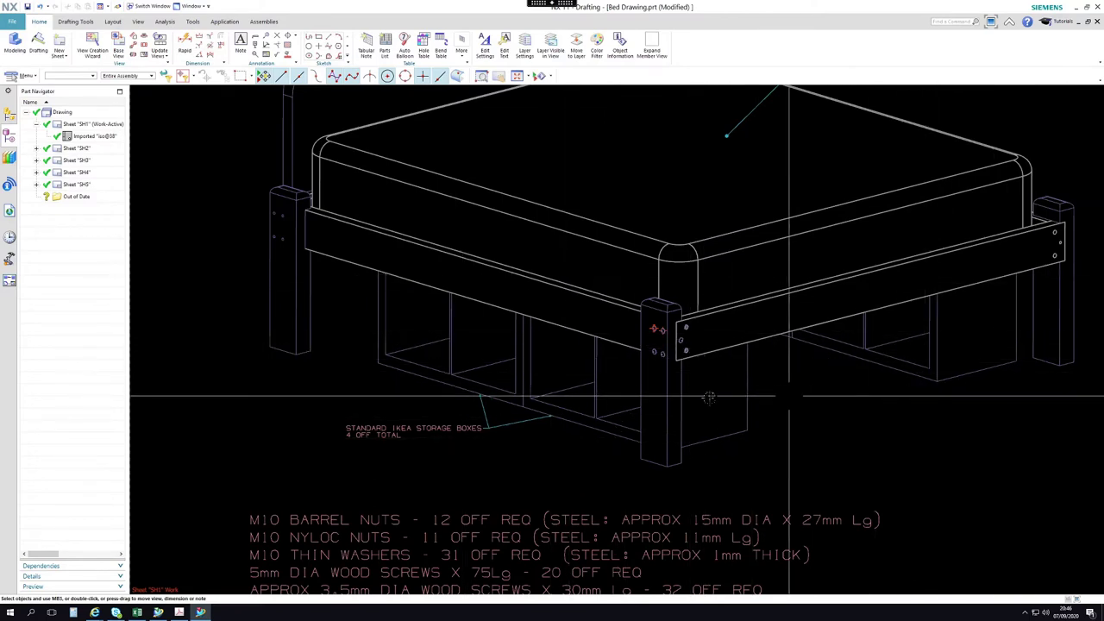
pyautogui.scroll(-3, 543, 340)
pyautogui.scroll(2, 592, 540)
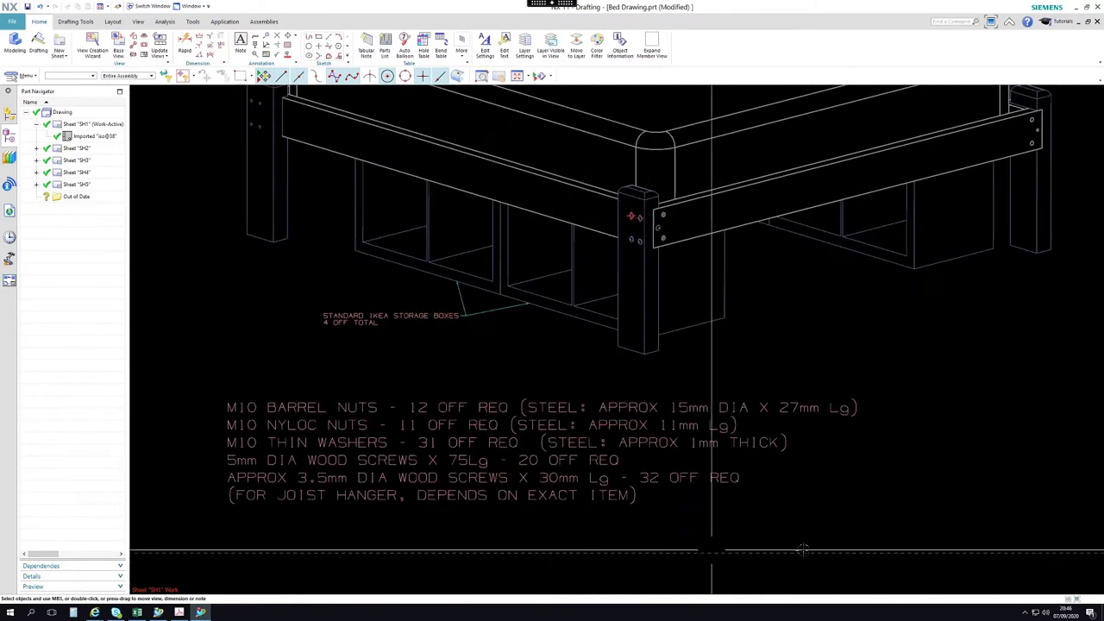
pyautogui.keyDown('shift'); pyautogui.moveTo(910, 530); pyautogui.dragTo(920, 532, button='middle'); pyautogui.keyUp('shift')
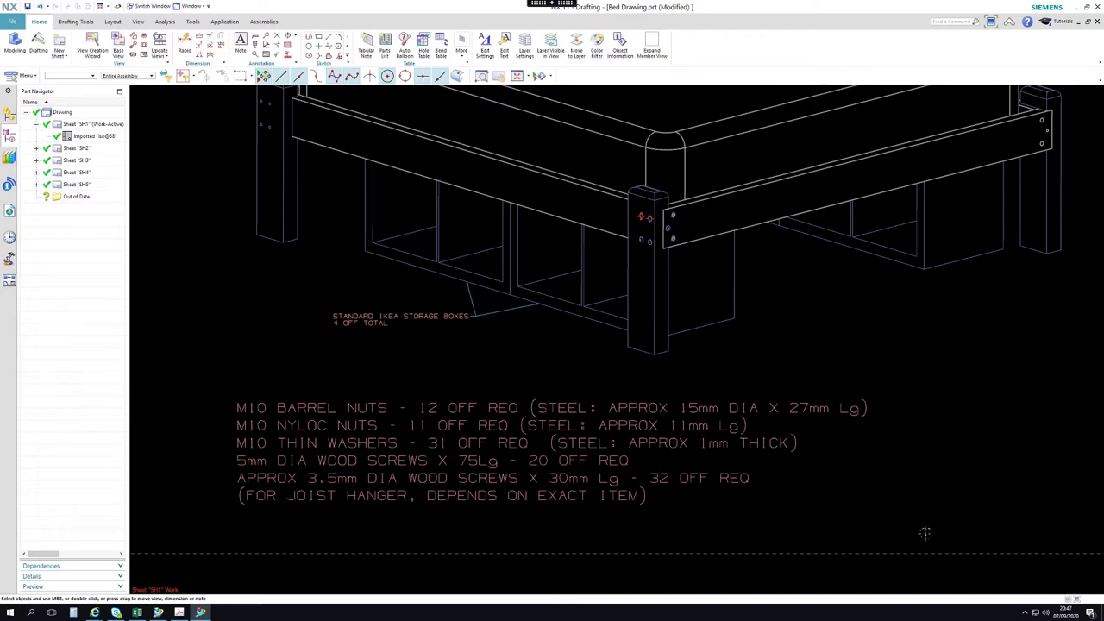
pyautogui.scroll(-5, 920, 533)
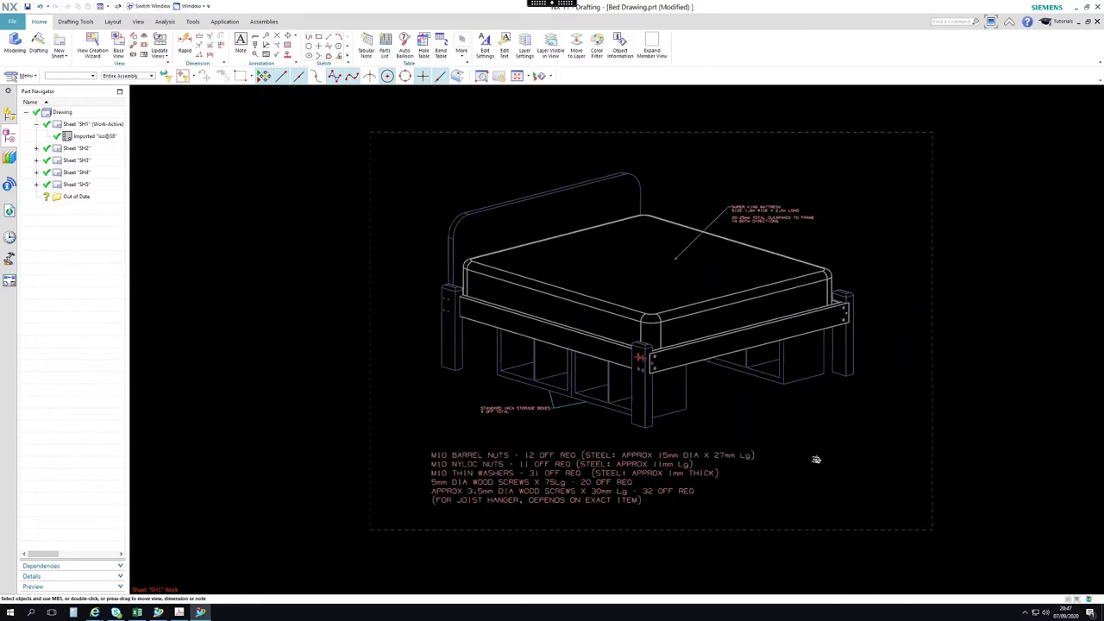
pyautogui.doubleClick(79, 149)
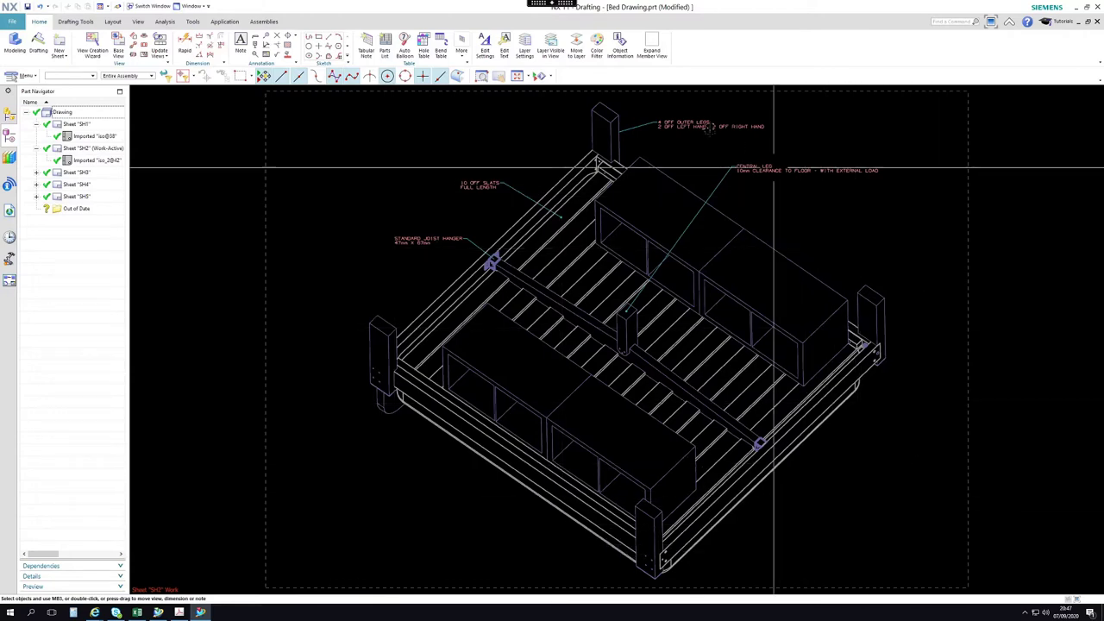
pyautogui.scroll(4, 592, 121)
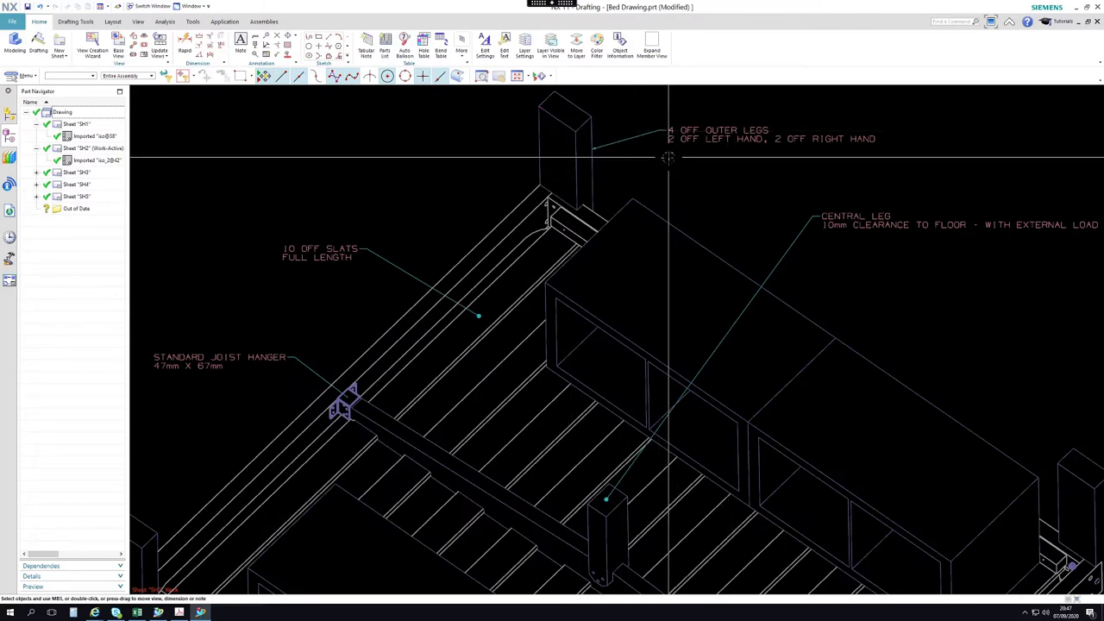
pyautogui.scroll(-2, 668, 158)
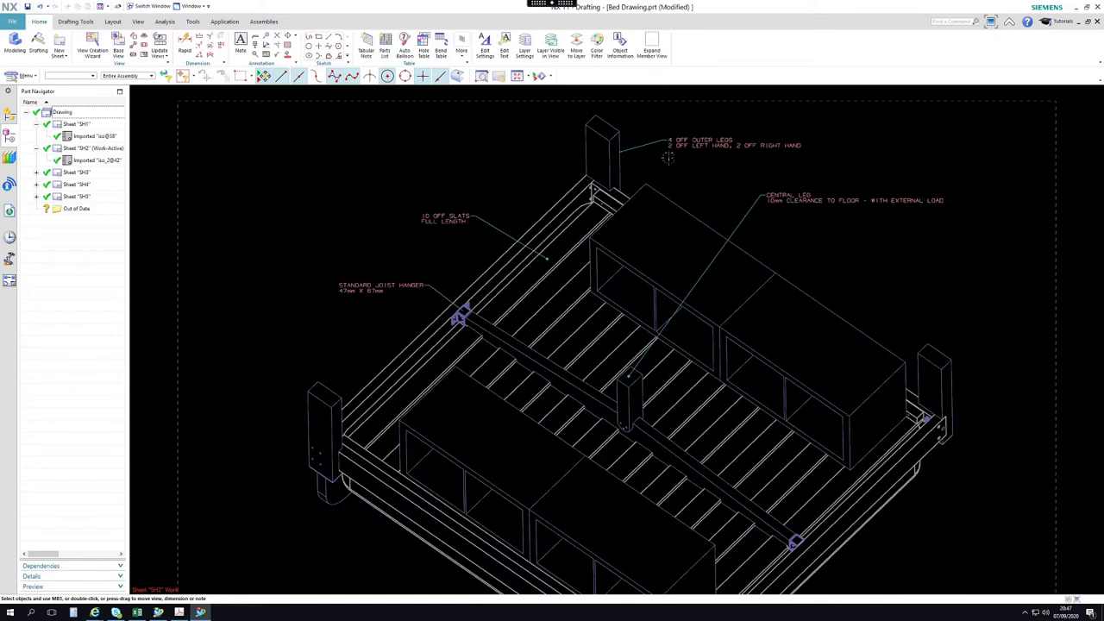
pyautogui.scroll(3, 338, 405)
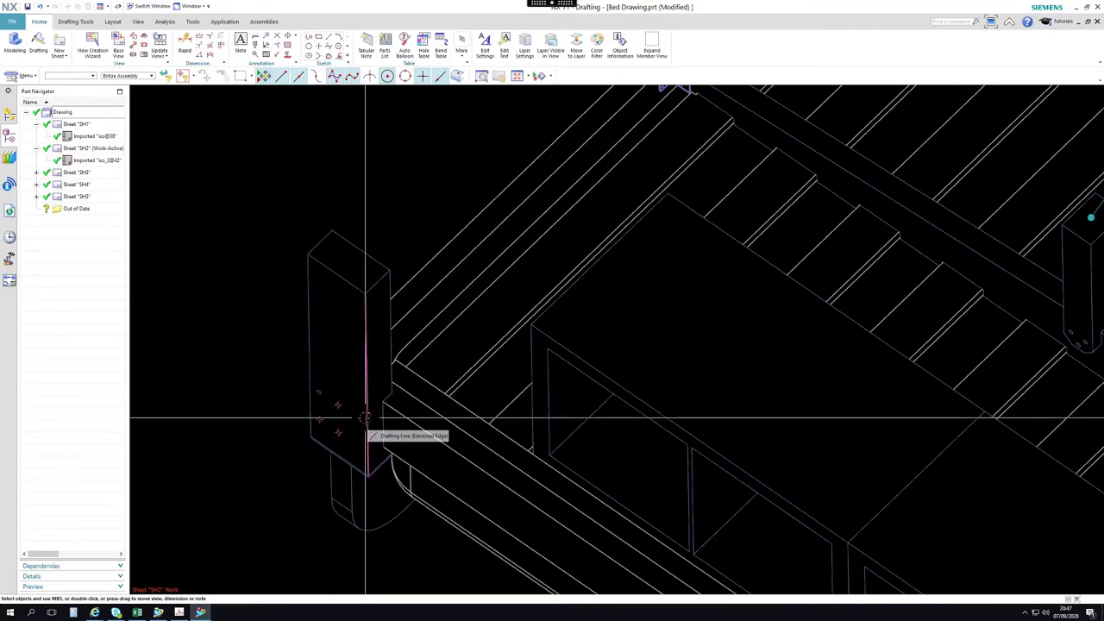
pyautogui.scroll(-2, 283, 392)
pyautogui.scroll(-3, 283, 393)
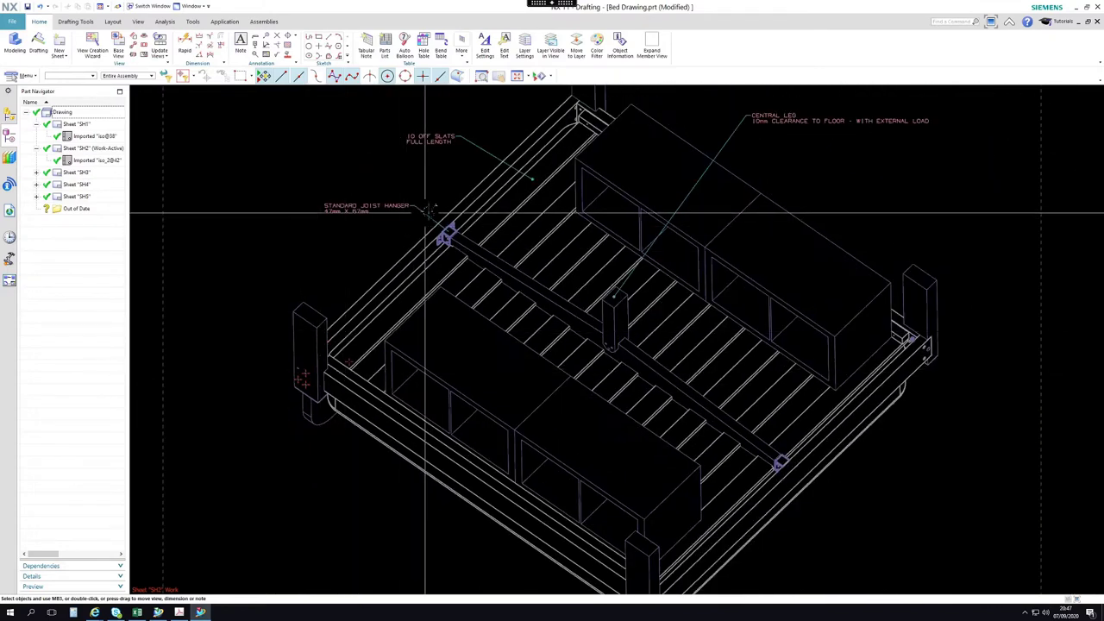
pyautogui.scroll(5, 305, 270)
pyautogui.keyDown('shift'); pyautogui.moveTo(306, 270); pyautogui.dragTo(340, 273, button='middle'); pyautogui.keyUp('shift')
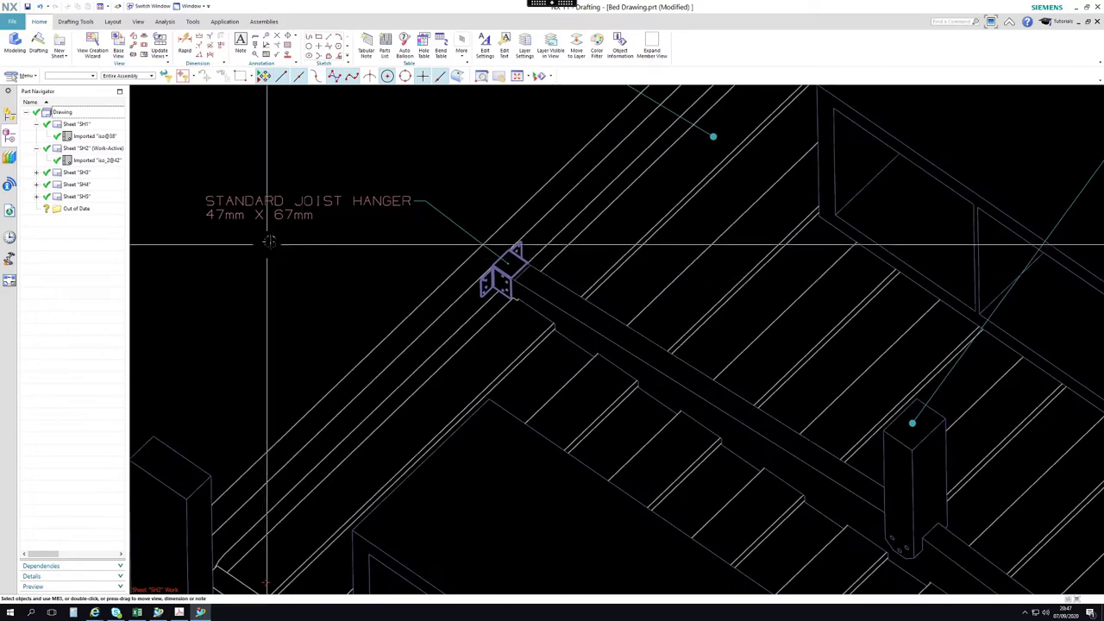
pyautogui.scroll(3, 499, 256)
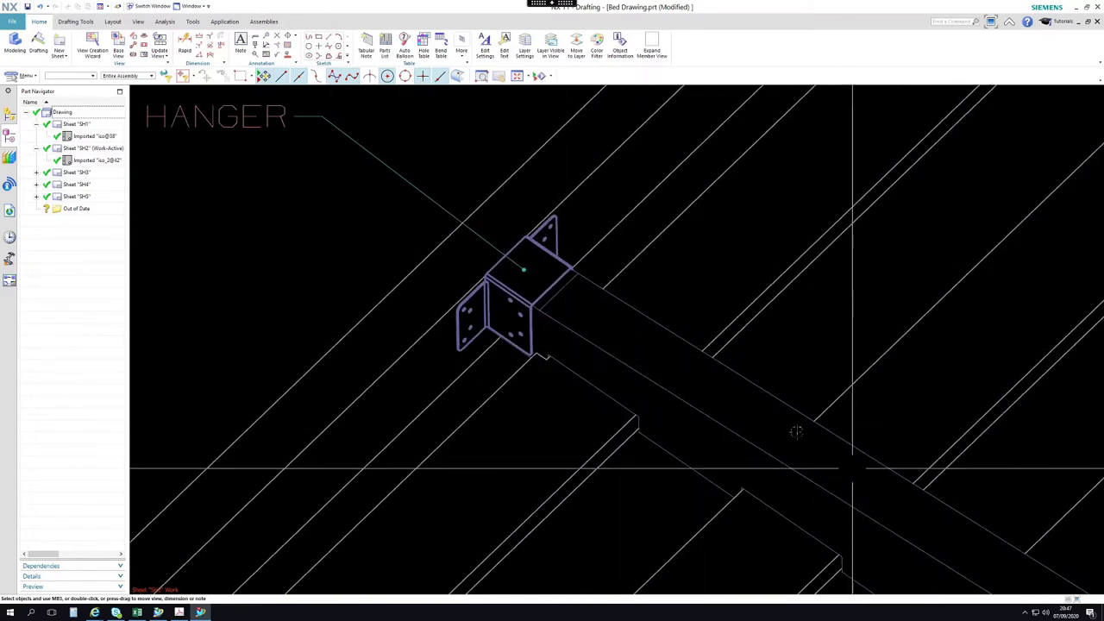
pyautogui.scroll(-2, 569, 337)
pyautogui.scroll(-5, 496, 285)
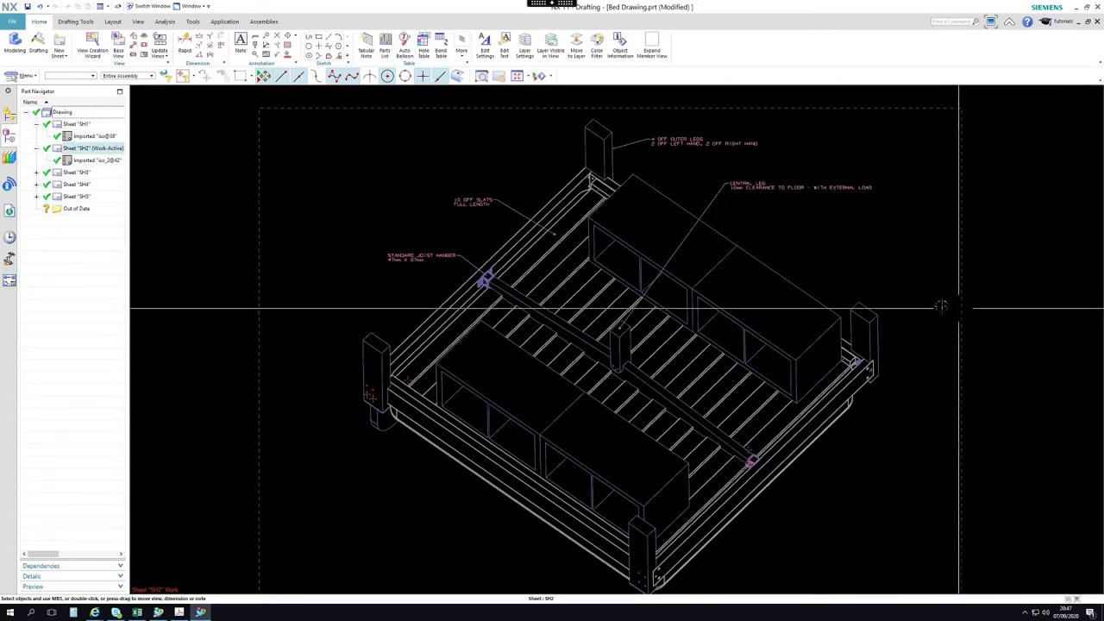
pyautogui.scroll(-1, 695, 257)
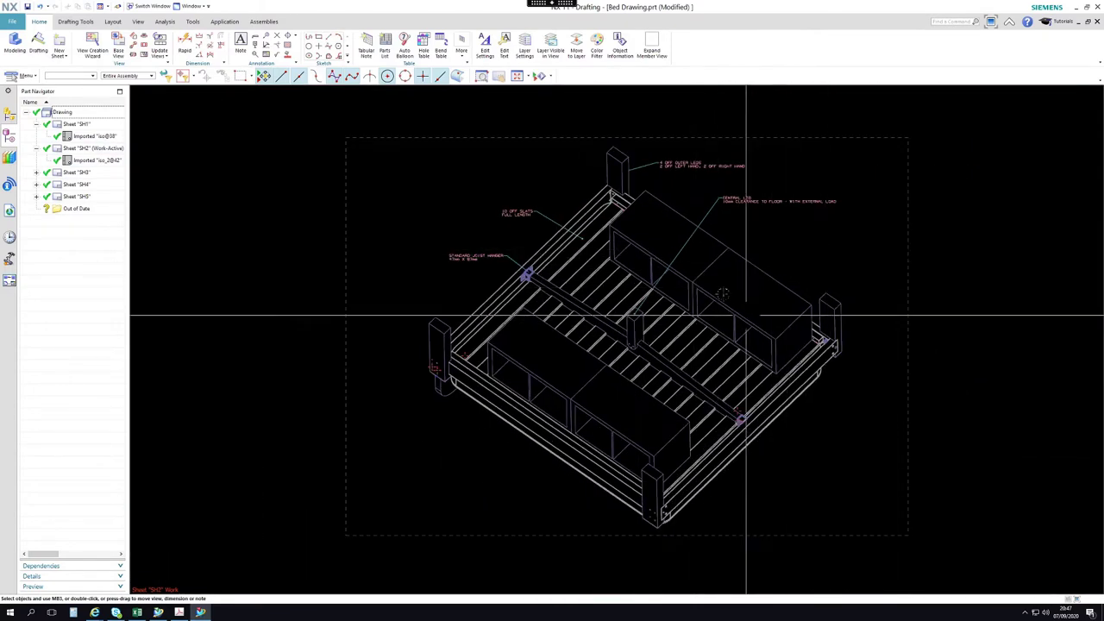
pyautogui.scroll(4, 653, 308)
pyautogui.scroll(-1, 605, 357)
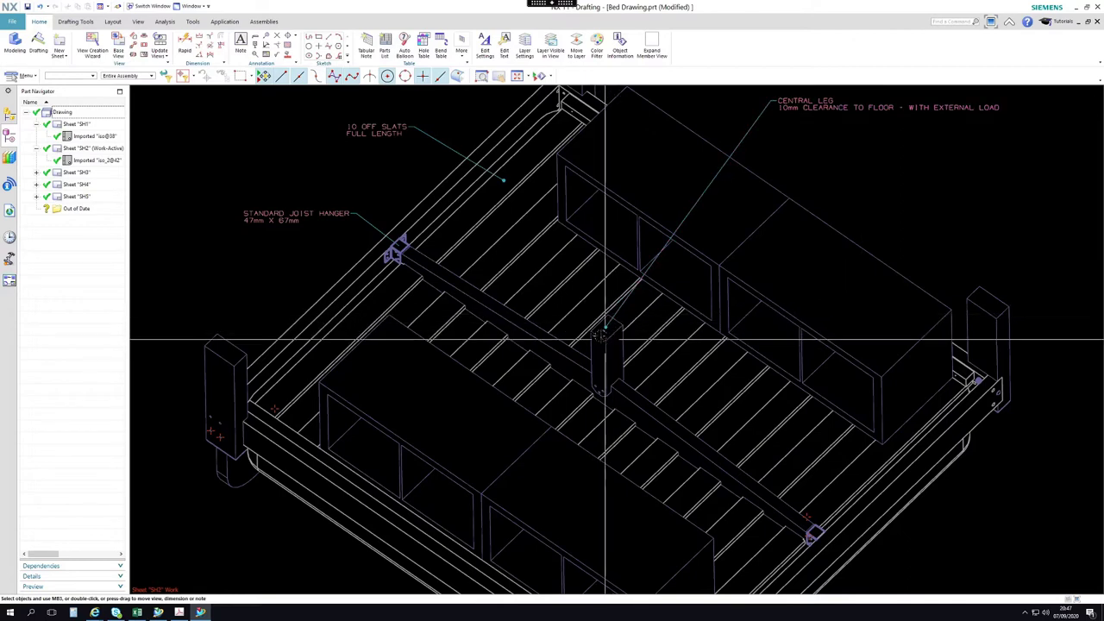
pyautogui.scroll(-4, 601, 328)
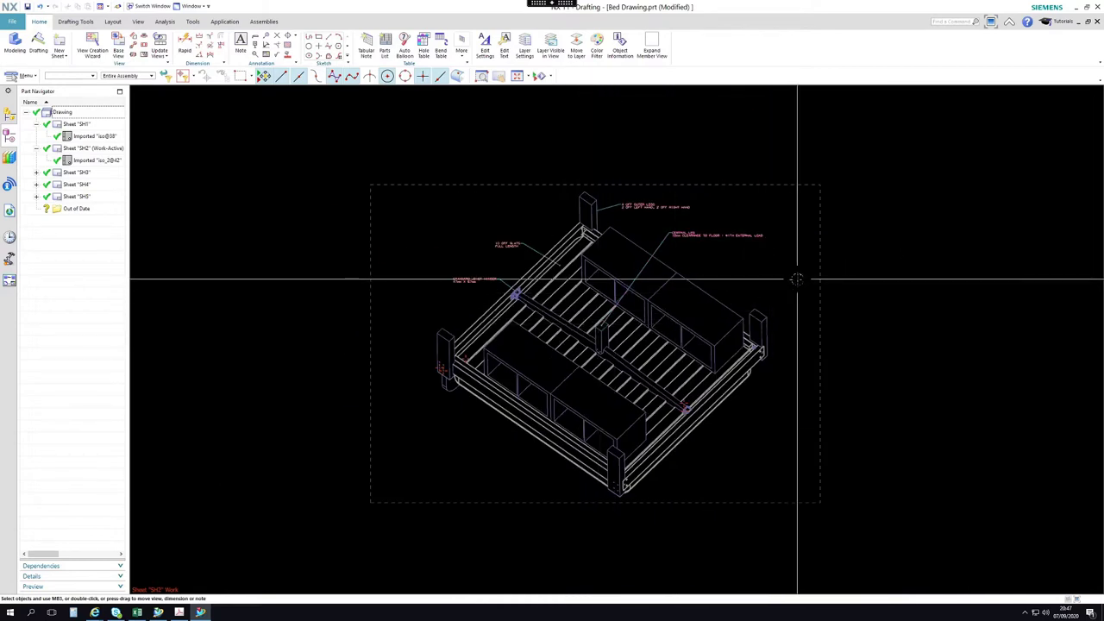
# - Open sheet SH3 and zoom to the slats-removed title note at the plan's top-left
pyautogui.doubleClick(96, 173)
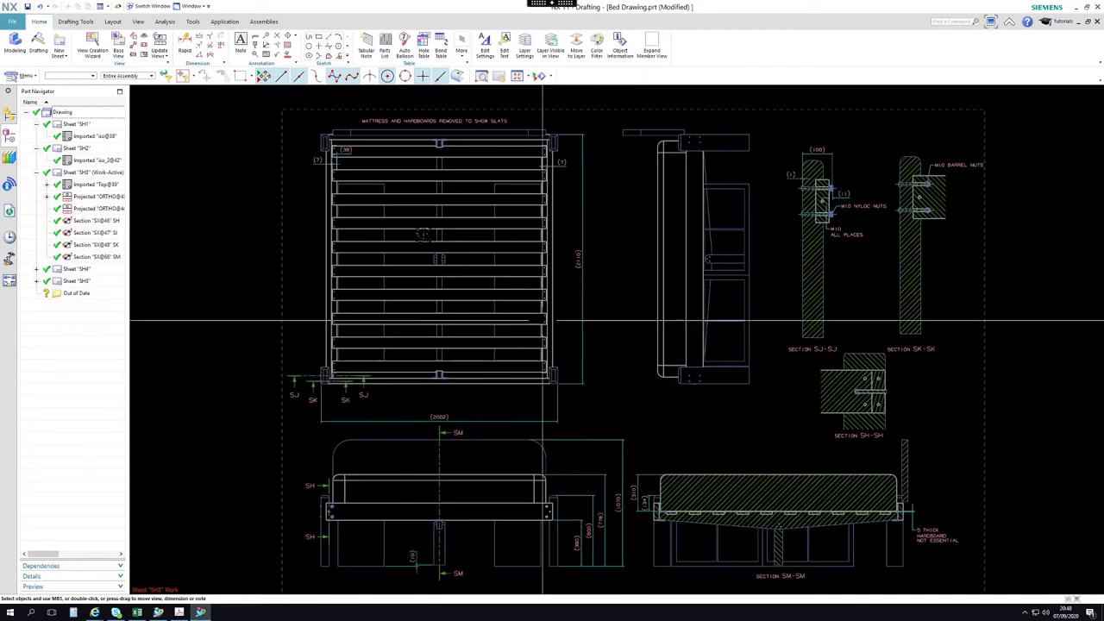
pyautogui.scroll(2, 357, 168)
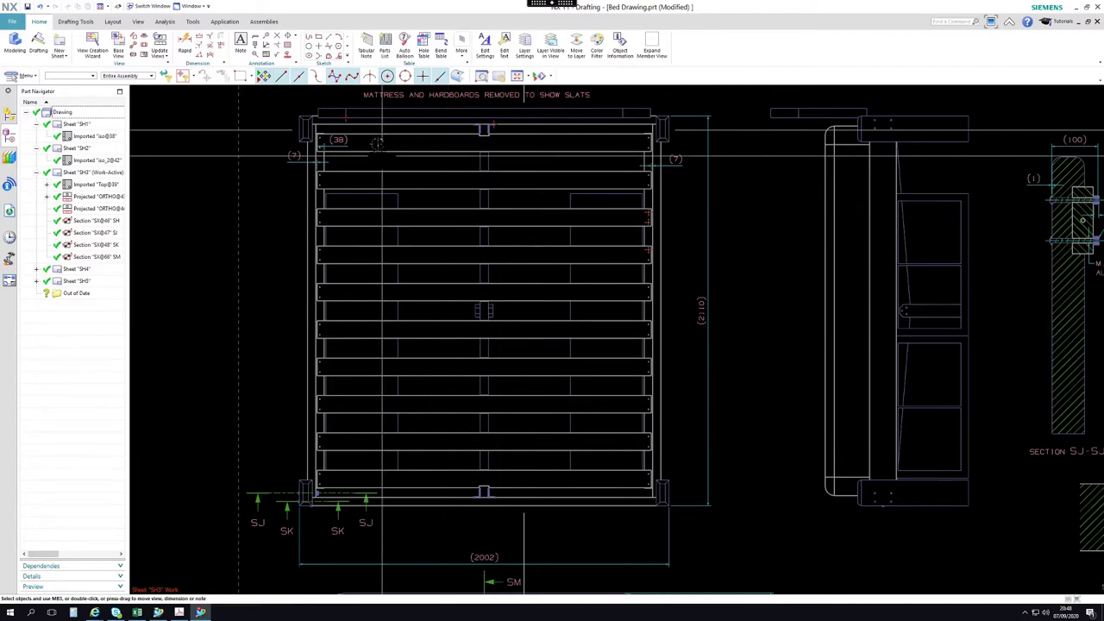
pyautogui.scroll(4, 365, 126)
pyautogui.keyDown('shift'); pyautogui.moveTo(416, 226); pyautogui.dragTo(466, 259, button='middle'); pyautogui.keyUp('shift')
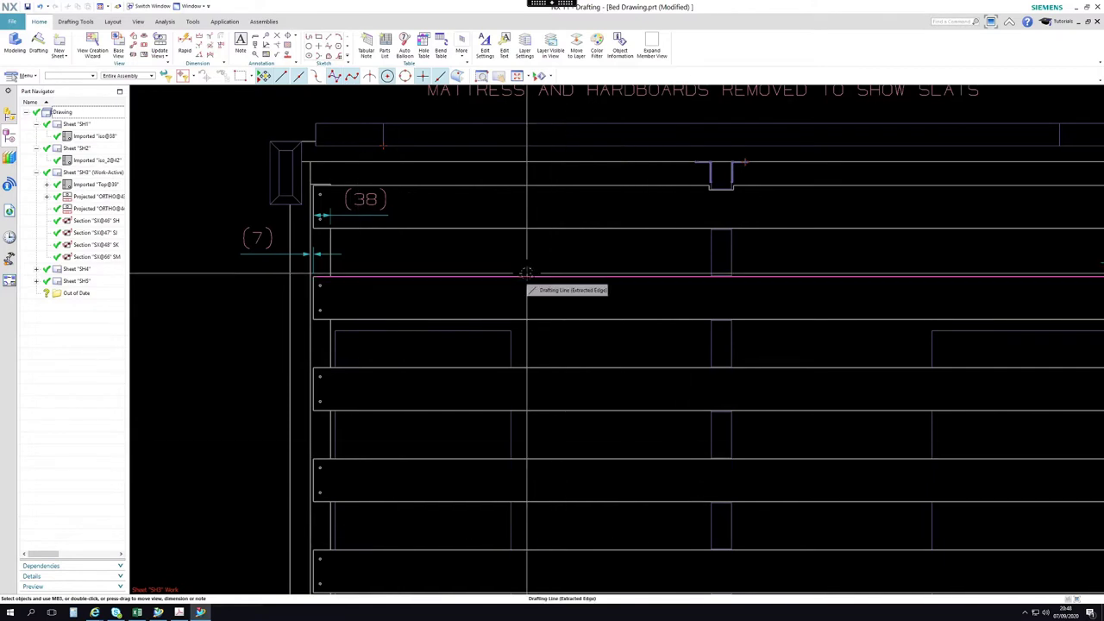
pyautogui.scroll(3, 242, 239)
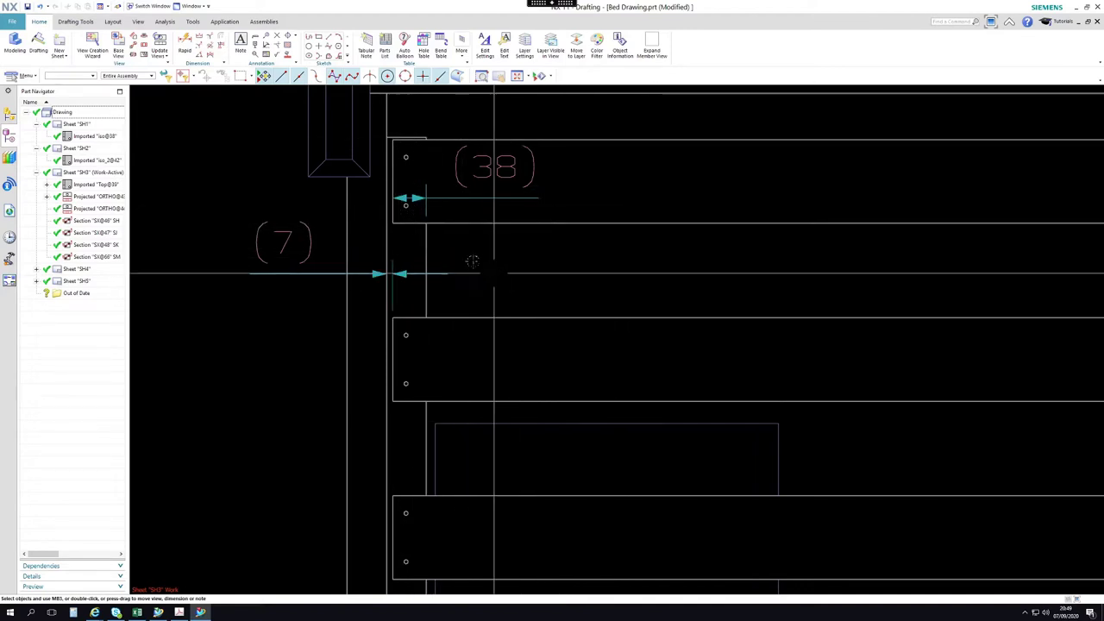
pyautogui.scroll(-3, 473, 261)
pyautogui.scroll(-1, 463, 249)
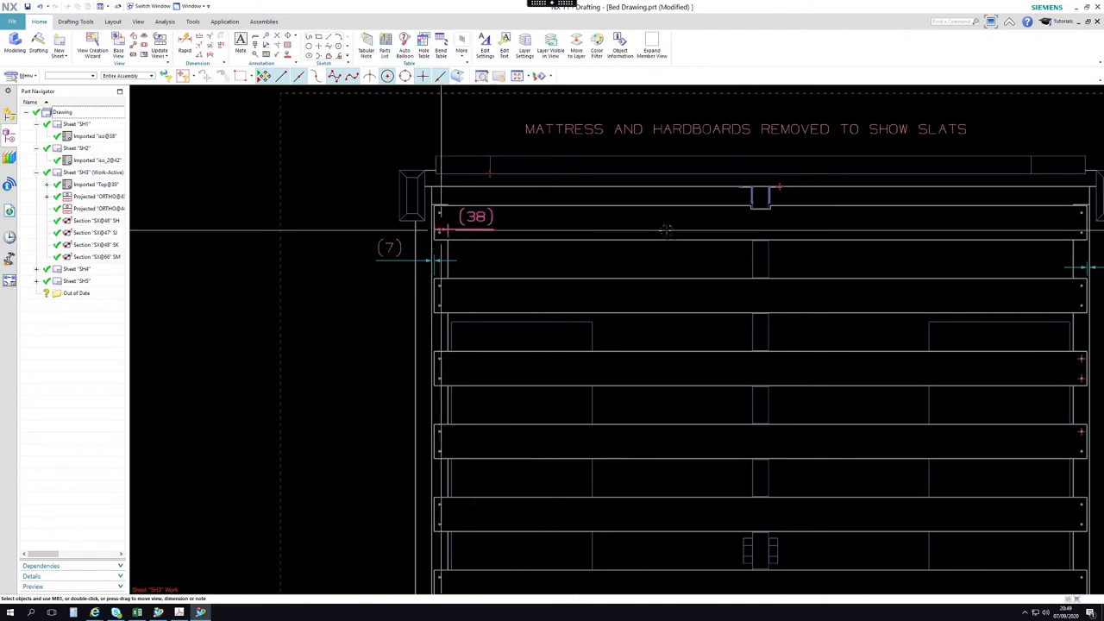
pyautogui.moveTo(821, 294)
pyautogui.keyDown('shift'); pyautogui.mouseDown(button='middle')
pyautogui.moveTo(744, 294)
pyautogui.moveTo(725, 308)
pyautogui.mouseUp(button='middle'); pyautogui.keyUp('shift')
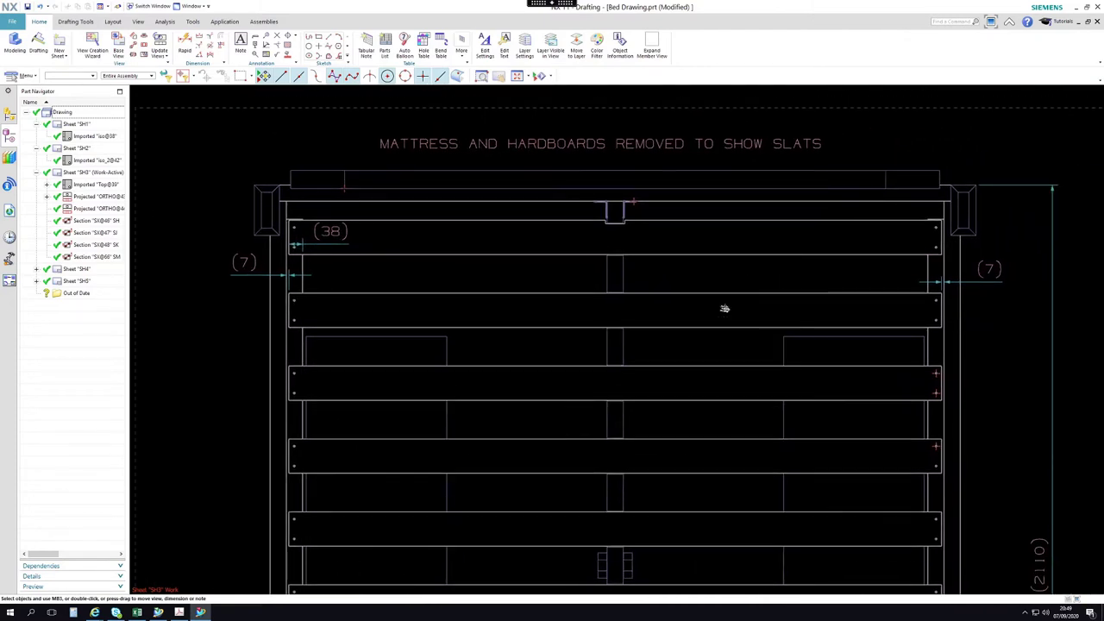
pyautogui.scroll(3, 627, 215)
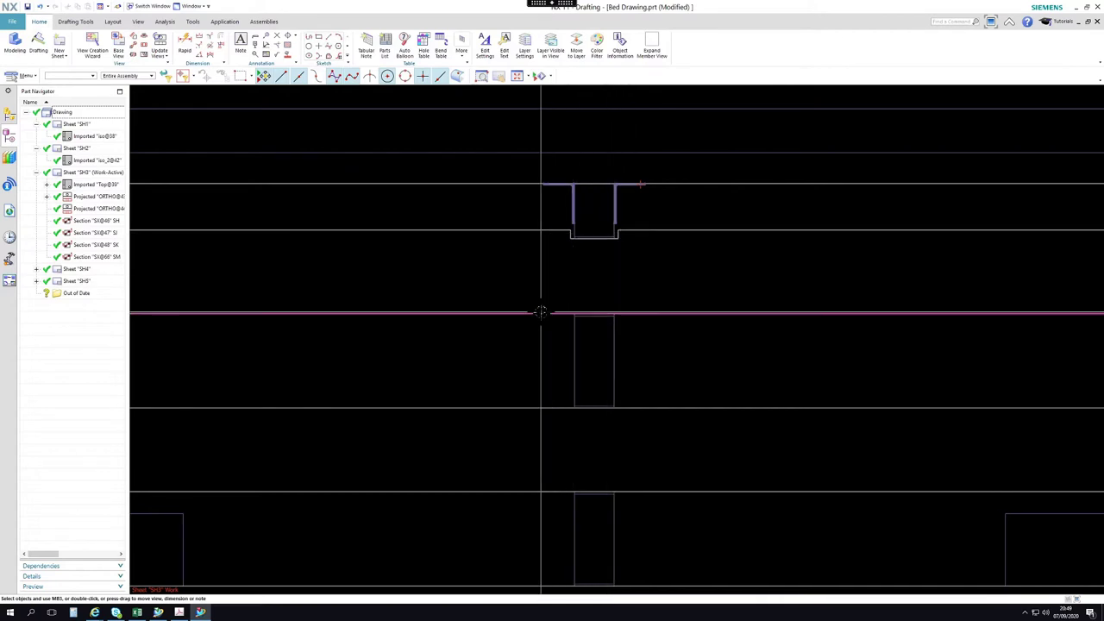
pyautogui.scroll(-3, 565, 284)
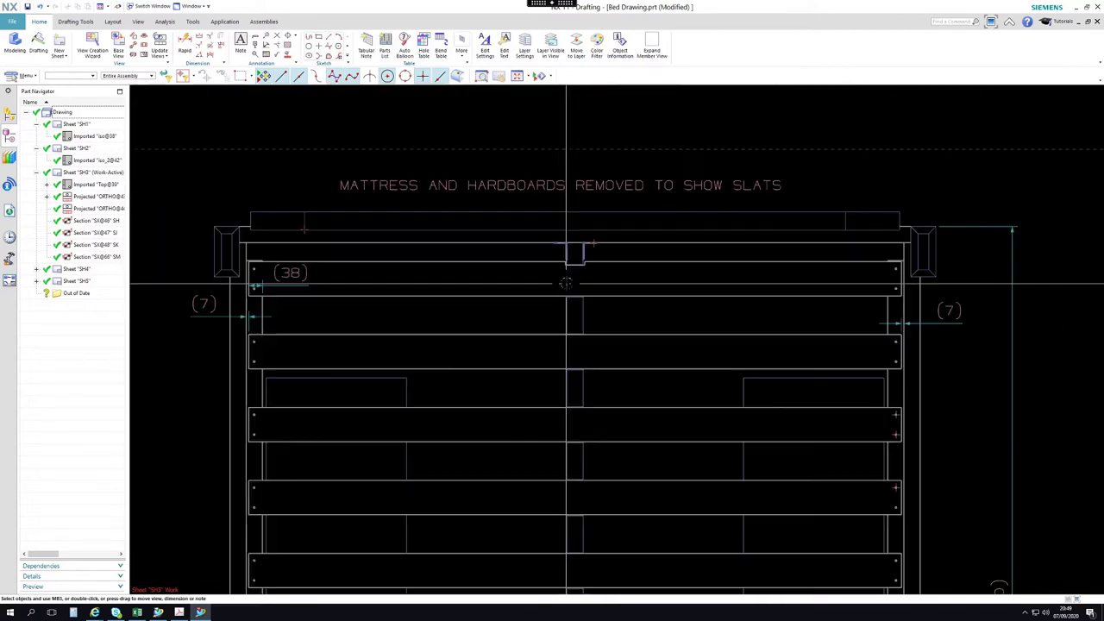
pyautogui.scroll(-5, 565, 283)
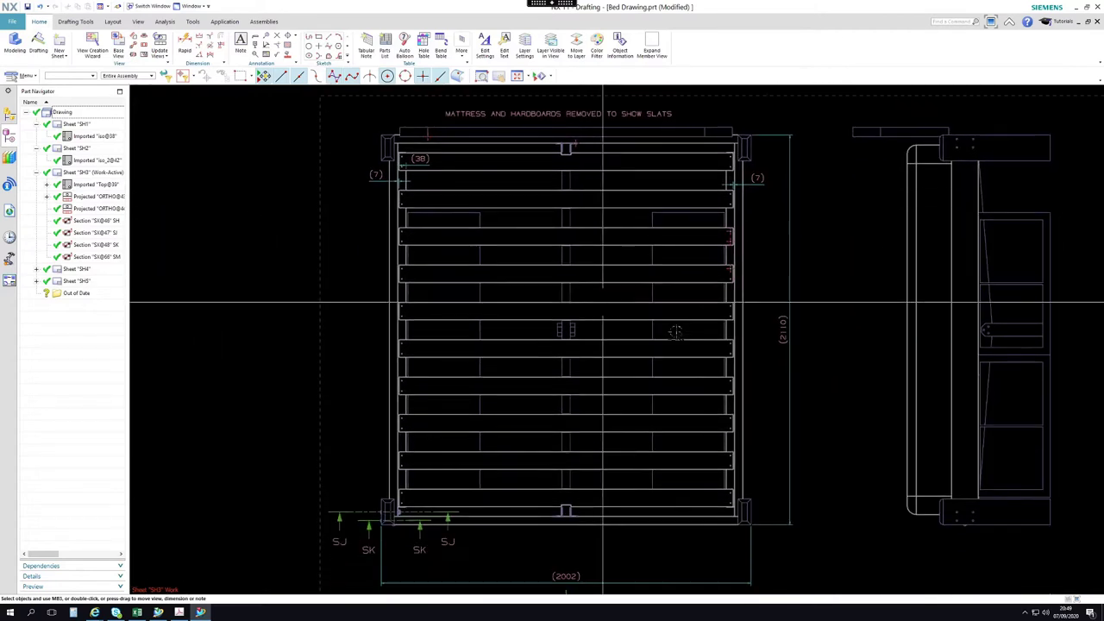
pyautogui.keyDown('shift'); pyautogui.moveTo(819, 373); pyautogui.dragTo(794, 355, button='middle'); pyautogui.keyUp('shift')
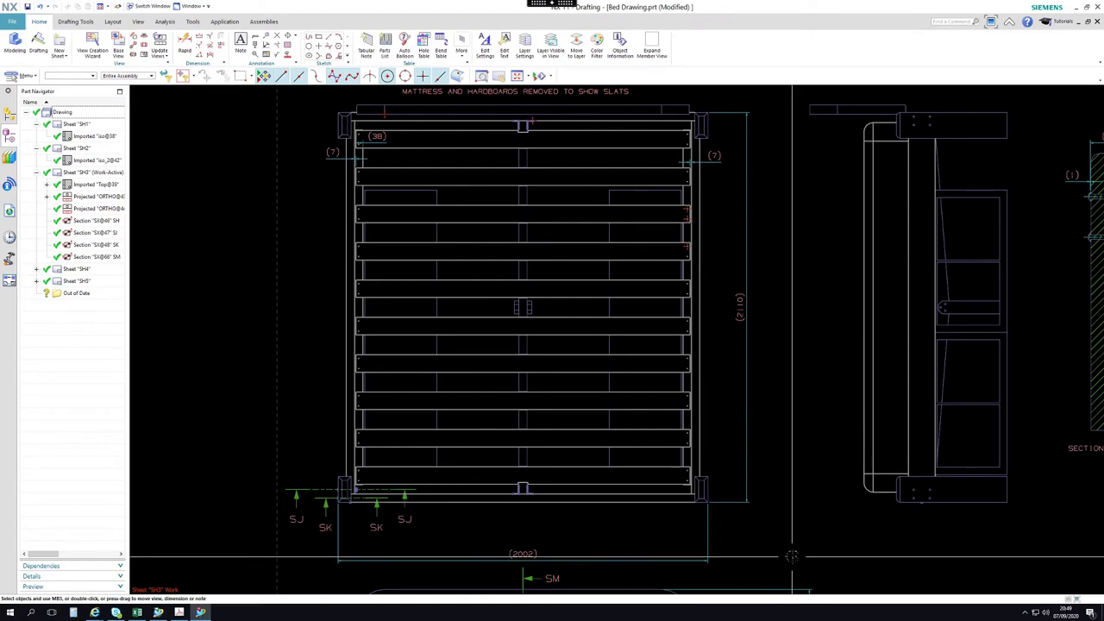
pyautogui.moveTo(819, 480)
pyautogui.keyDown('shift'); pyautogui.mouseDown(button='middle')
pyautogui.moveTo(802, 353)
pyautogui.moveTo(802, 372)
pyautogui.moveTo(805, 359)
pyautogui.moveTo(641, 459)
pyautogui.mouseUp(button='middle'); pyautogui.keyUp('shift')
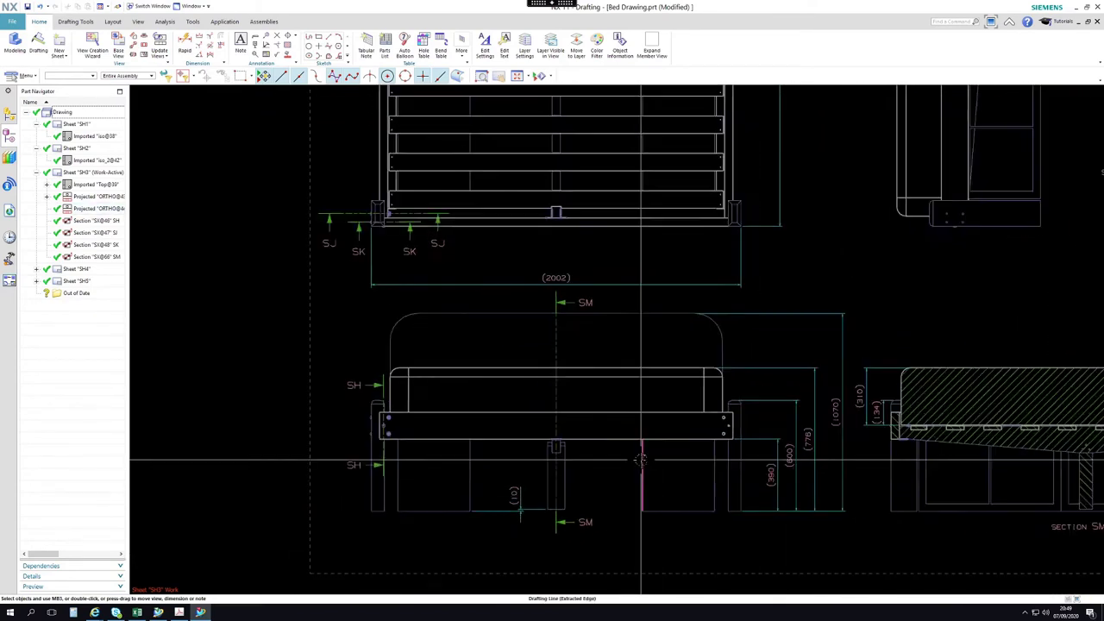
pyautogui.scroll(1, 910, 539)
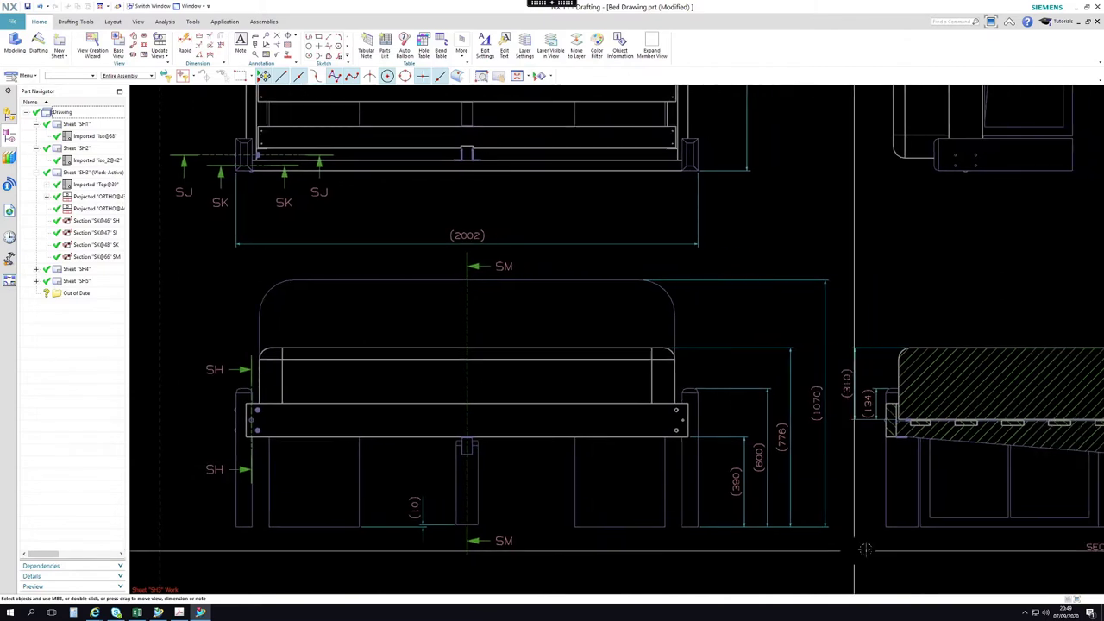
pyautogui.keyDown('shift'); pyautogui.moveTo(864, 550); pyautogui.dragTo(744, 543, button='middle'); pyautogui.keyUp('shift')
pyautogui.keyDown('shift'); pyautogui.moveTo(655, 529); pyautogui.dragTo(652, 530, button='middle'); pyautogui.keyUp('shift')
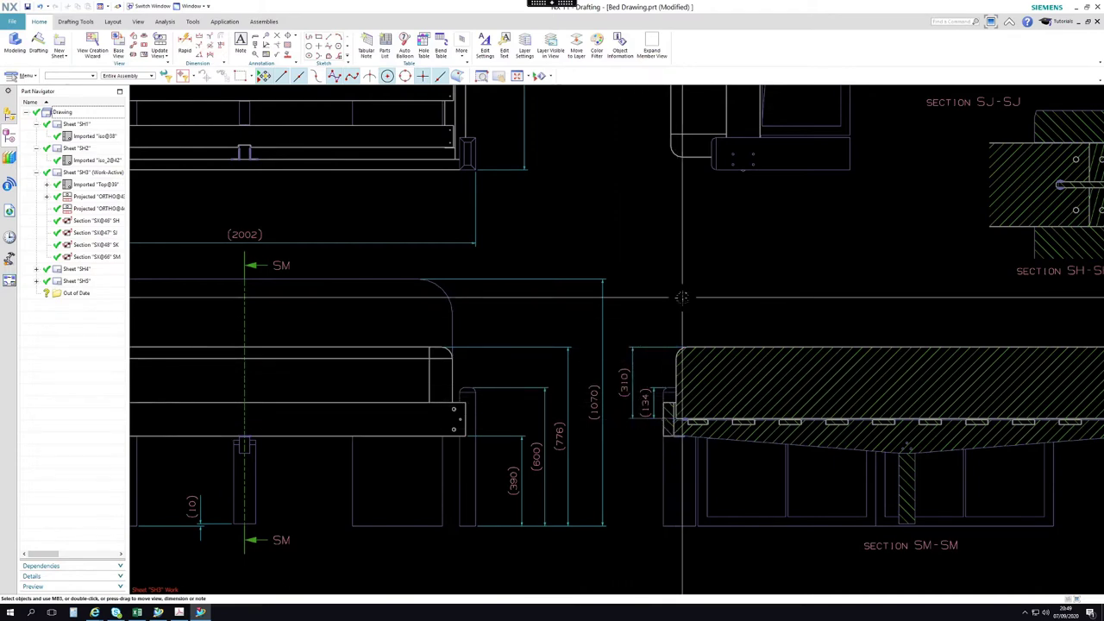
pyautogui.scroll(3, 639, 431)
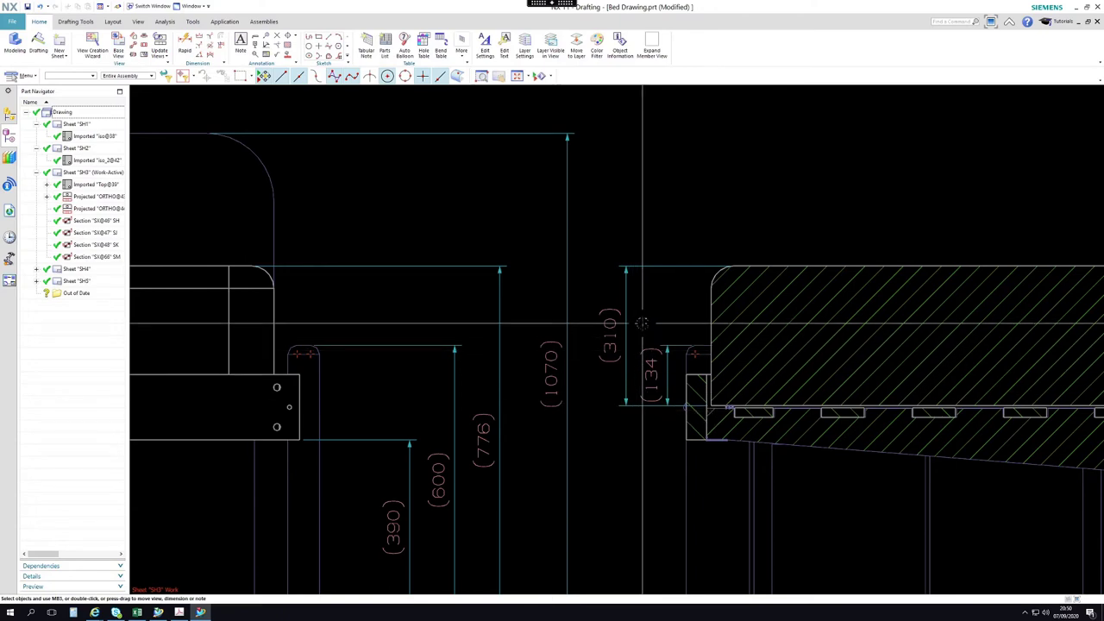
pyautogui.scroll(-4, 600, 308)
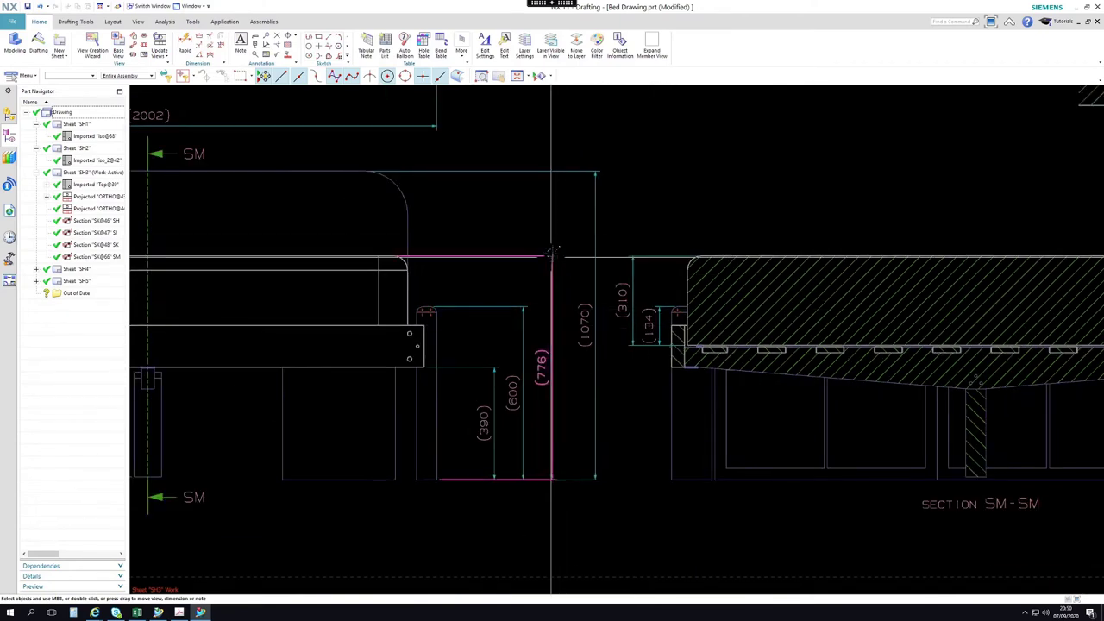
pyautogui.keyDown('shift'); pyautogui.moveTo(584, 323); pyautogui.dragTo(647, 370, button='middle'); pyautogui.keyUp('shift')
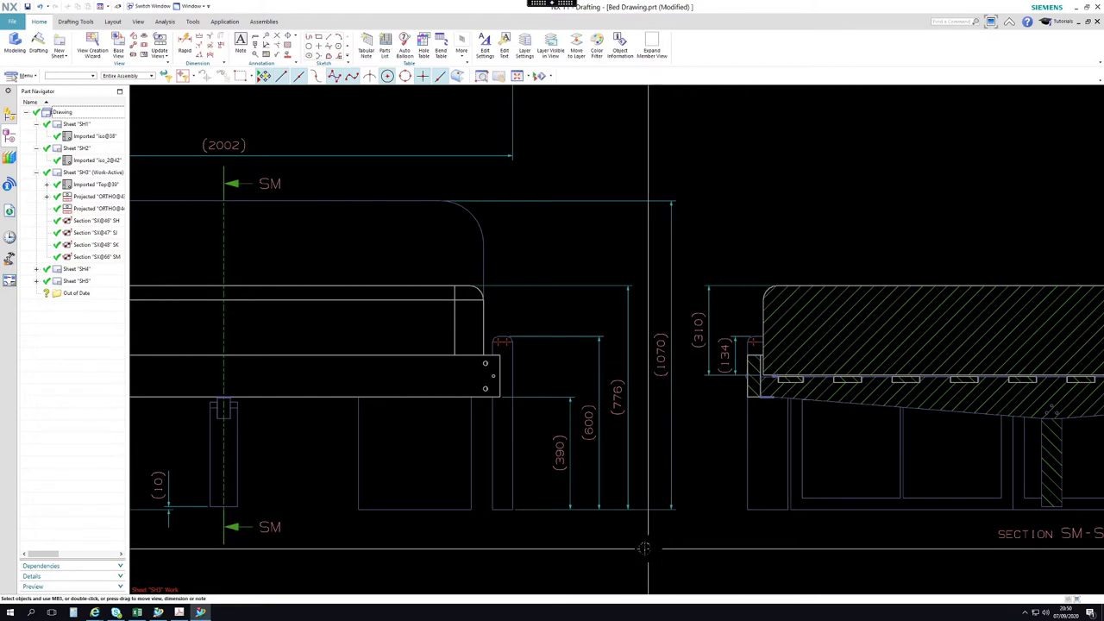
pyautogui.moveTo(669, 549)
pyautogui.keyDown('shift'); pyautogui.mouseDown(button='middle')
pyautogui.moveTo(923, 495)
pyautogui.moveTo(1034, 530)
pyautogui.mouseUp(button='middle'); pyautogui.keyUp('shift')
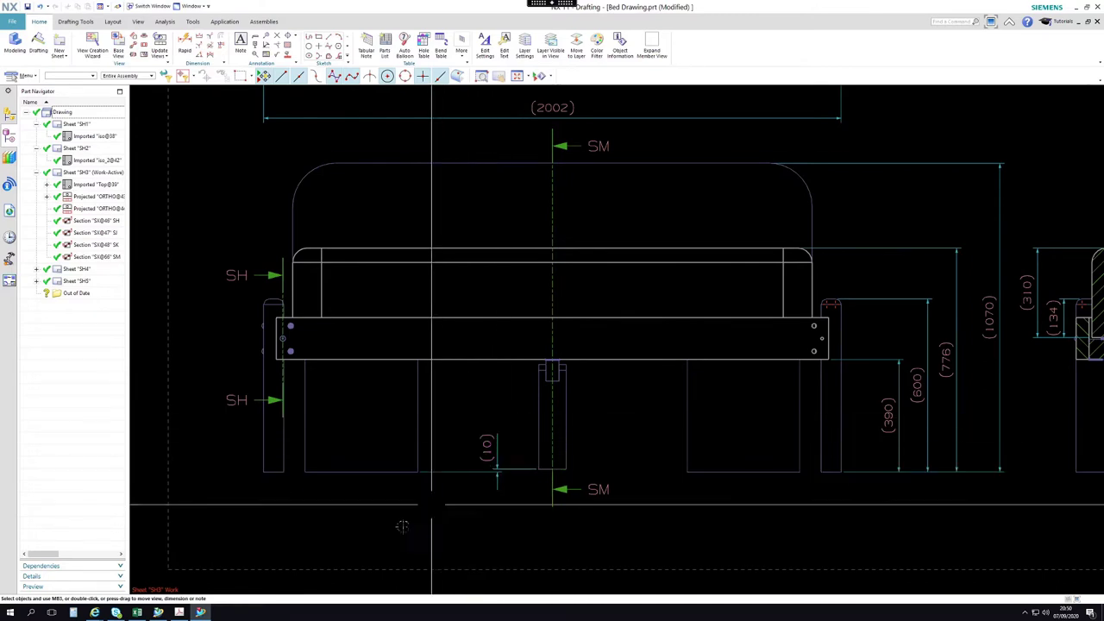
pyautogui.scroll(-2, 390, 522)
pyautogui.scroll(-1, 345, 244)
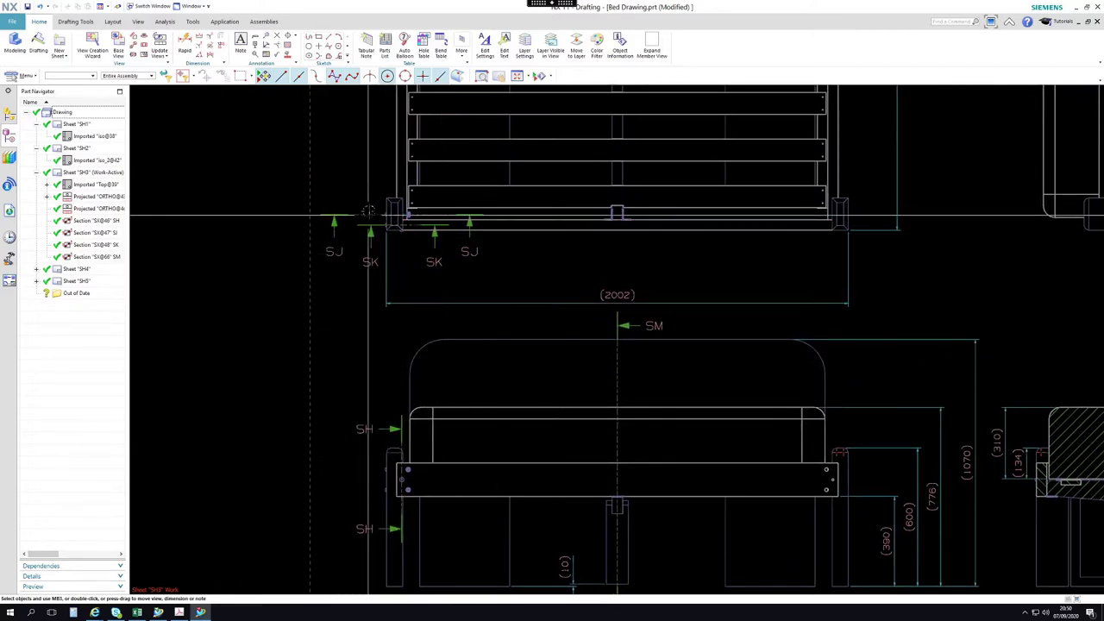
pyautogui.scroll(4, 369, 212)
pyautogui.scroll(3, 378, 207)
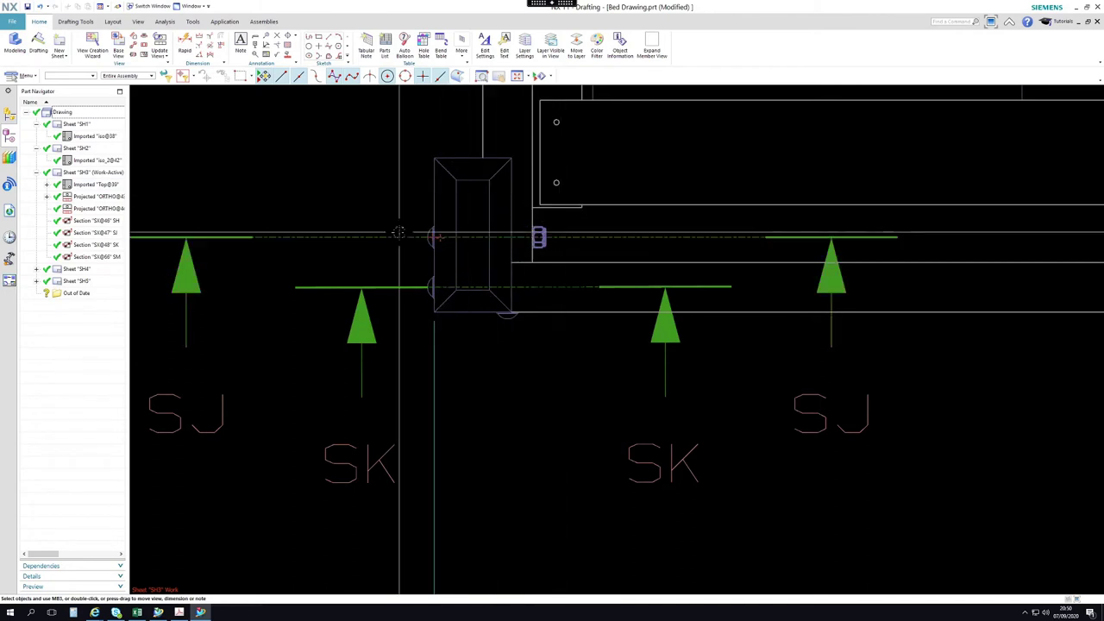
pyautogui.scroll(-6, 508, 302)
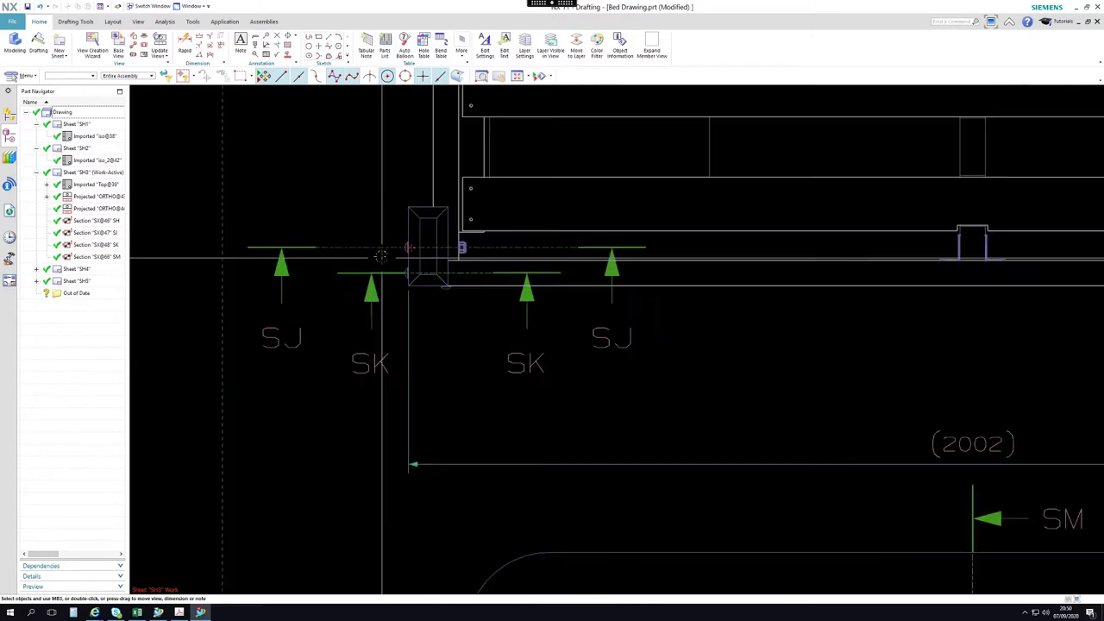
pyautogui.keyDown('shift'); pyautogui.moveTo(369, 439); pyautogui.dragTo(446, 258, button='middle'); pyautogui.keyUp('shift')
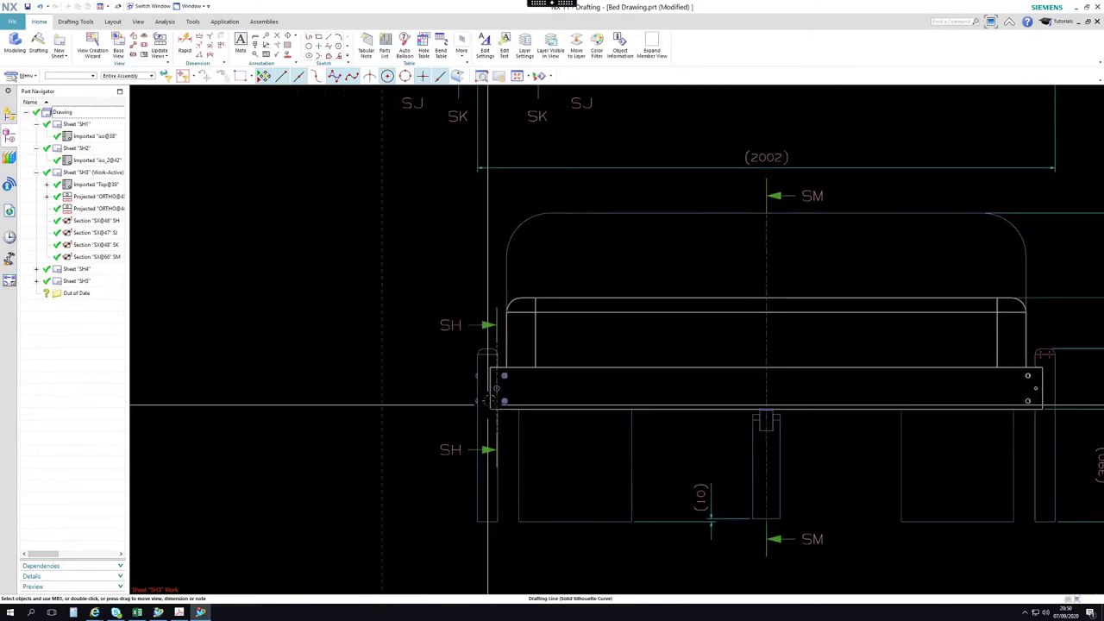
pyautogui.scroll(4, 471, 397)
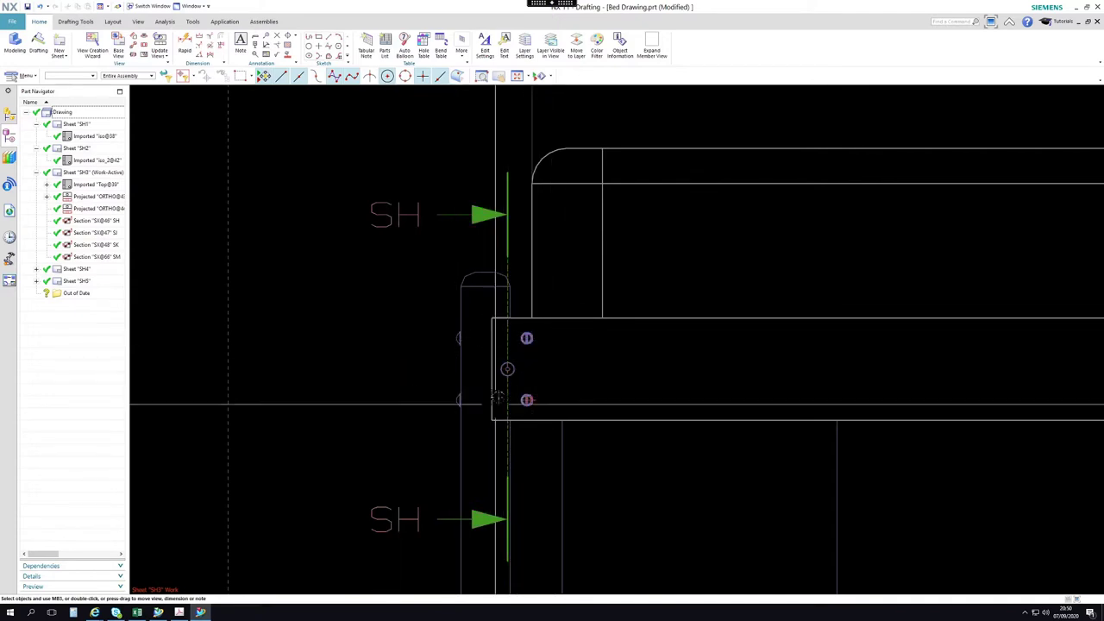
pyautogui.scroll(3, 370, 338)
pyautogui.scroll(3, 365, 338)
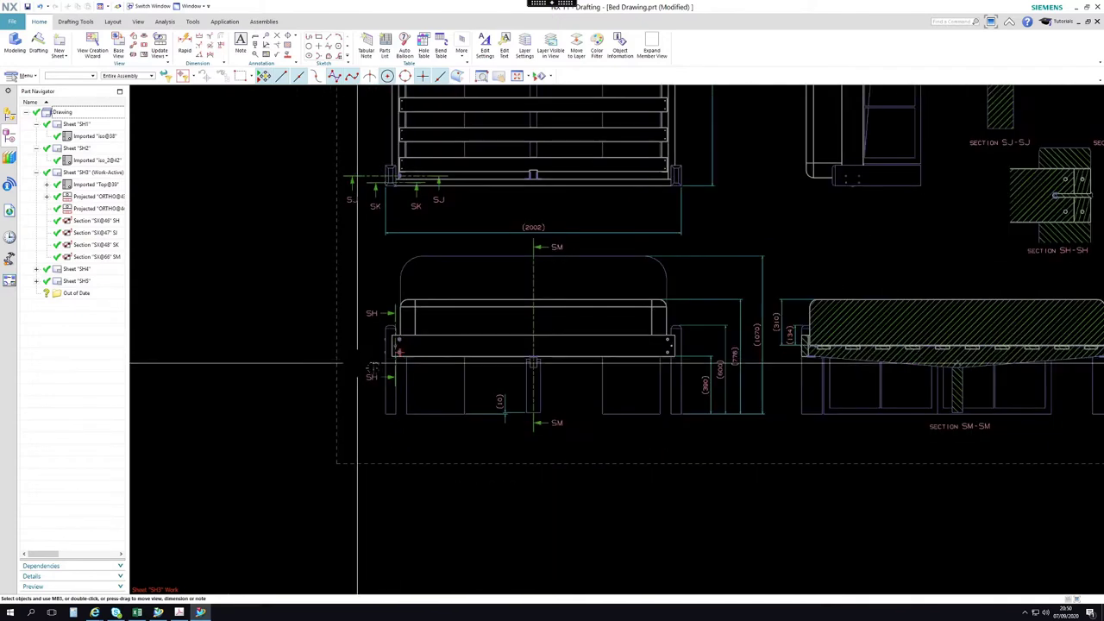
pyautogui.scroll(-2, 828, 267)
pyautogui.keyDown('shift'); pyautogui.moveTo(616, 283); pyautogui.dragTo(583, 279, button='middle'); pyautogui.keyUp('shift')
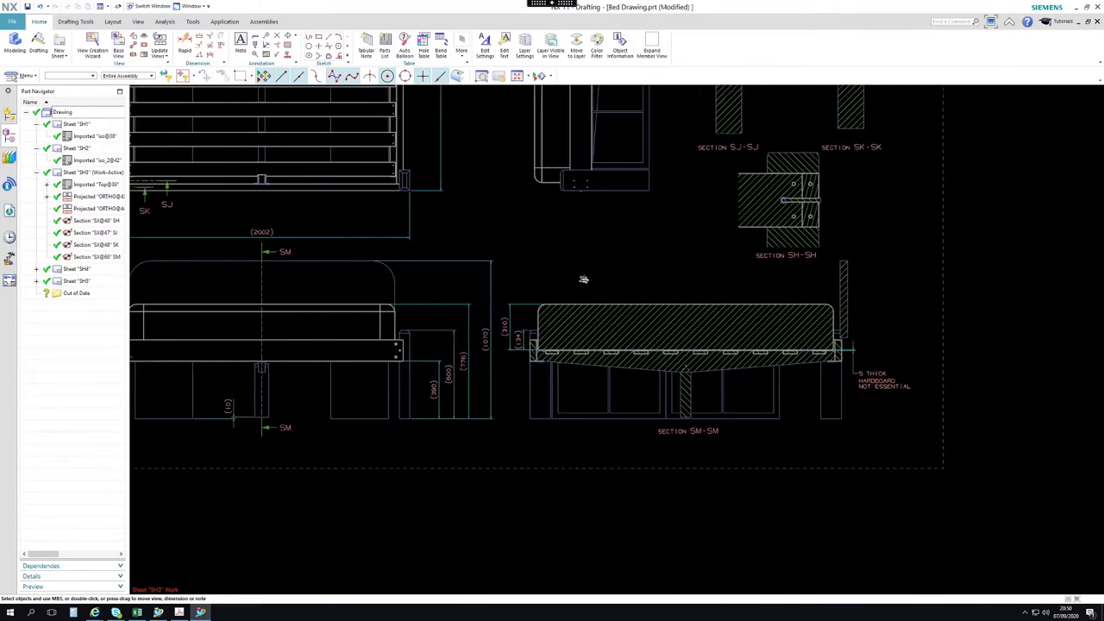
pyautogui.scroll(-5, 840, 349)
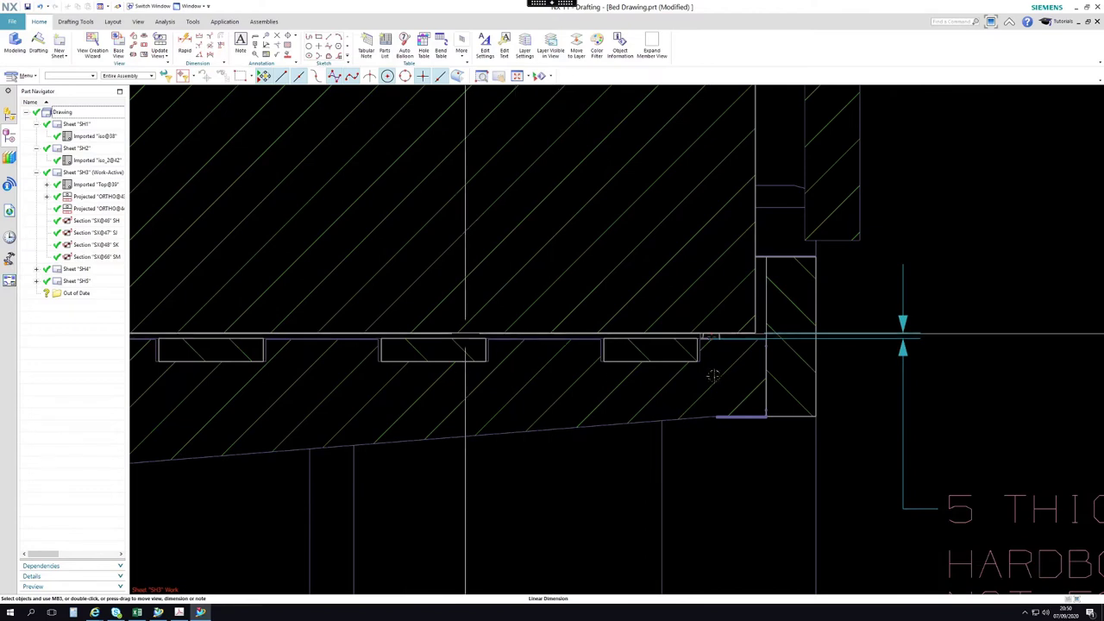
pyautogui.scroll(2, 635, 344)
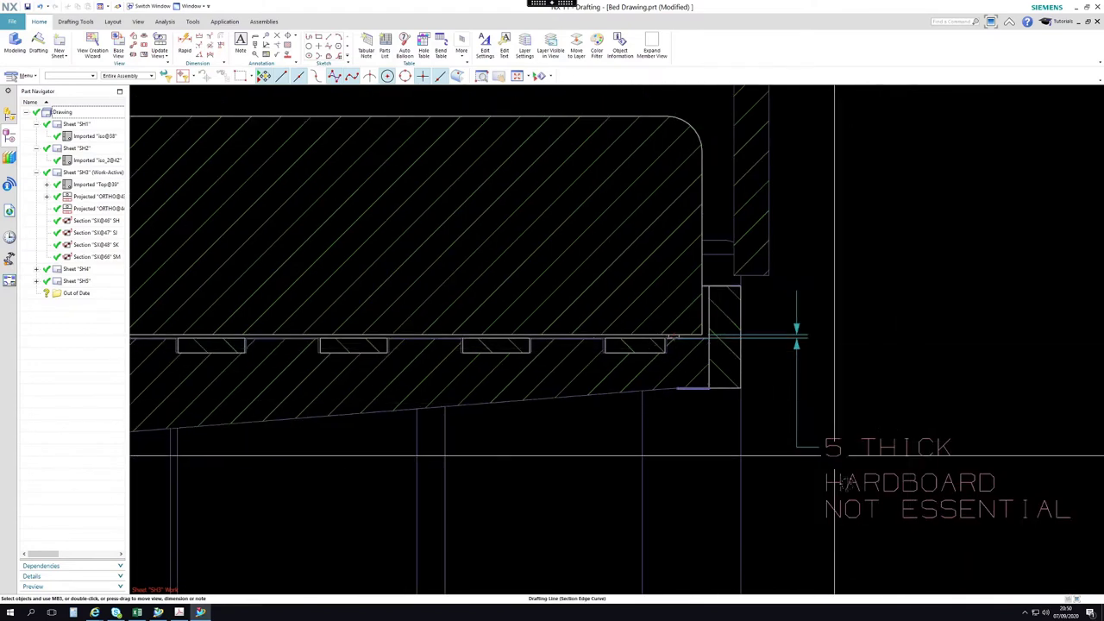
pyautogui.scroll(3, 945, 347)
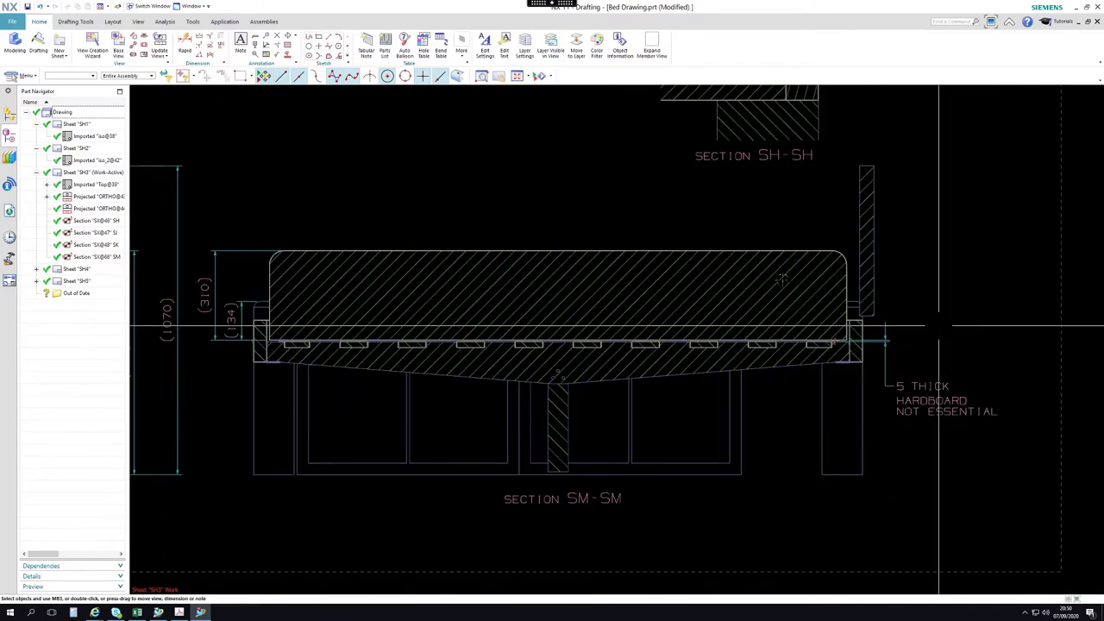
pyautogui.moveTo(599, 201)
pyautogui.keyDown('shift'); pyautogui.mouseDown(button='middle')
pyautogui.moveTo(665, 310)
pyautogui.moveTo(653, 436)
pyautogui.moveTo(647, 396)
pyautogui.mouseUp(button='middle'); pyautogui.keyUp('shift')
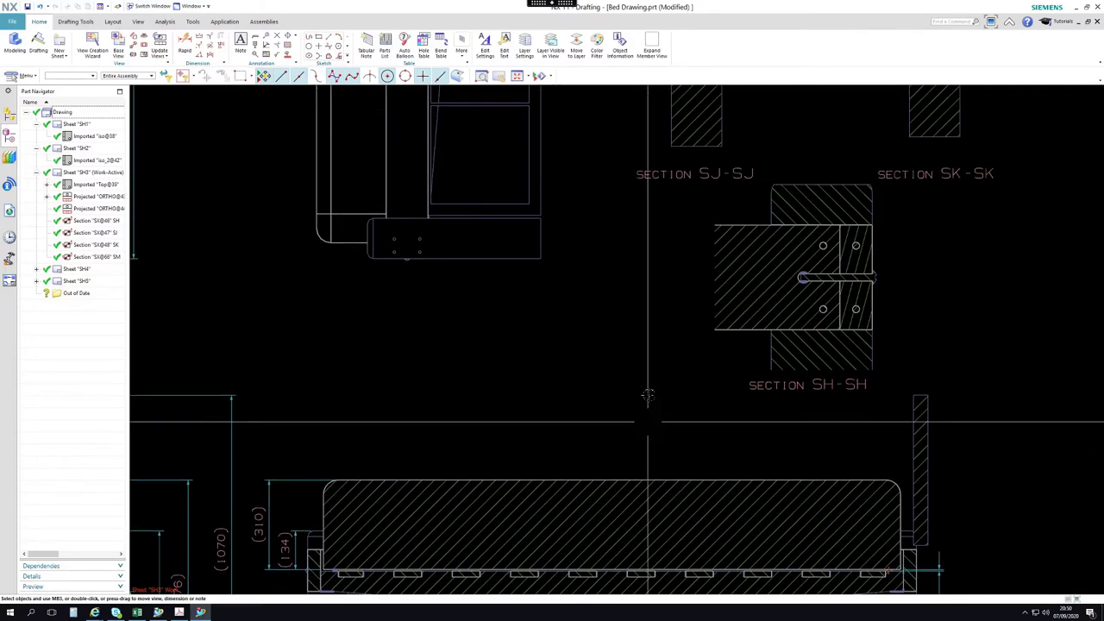
pyautogui.moveTo(646, 285)
pyautogui.keyDown('shift'); pyautogui.mouseDown(button='middle')
pyautogui.moveTo(596, 411)
pyautogui.moveTo(597, 470)
pyautogui.mouseUp(button='middle'); pyautogui.keyUp('shift')
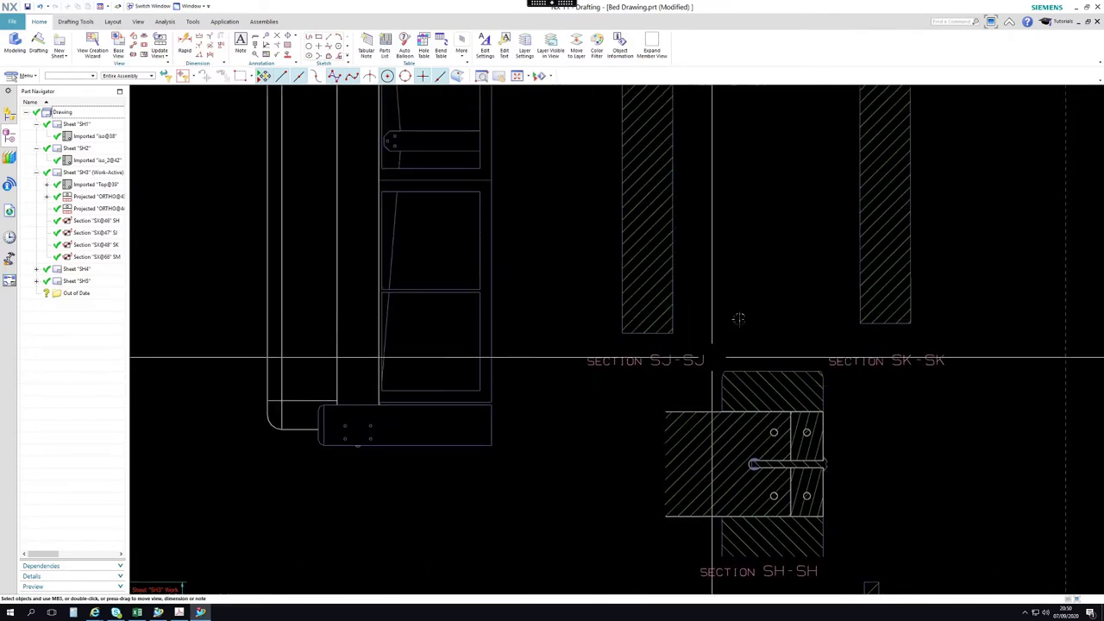
pyautogui.scroll(2, 738, 318)
pyautogui.keyDown('shift'); pyautogui.moveTo(738, 318); pyautogui.dragTo(680, 461, button='middle'); pyautogui.keyUp('shift')
pyautogui.scroll(-2, 741, 219)
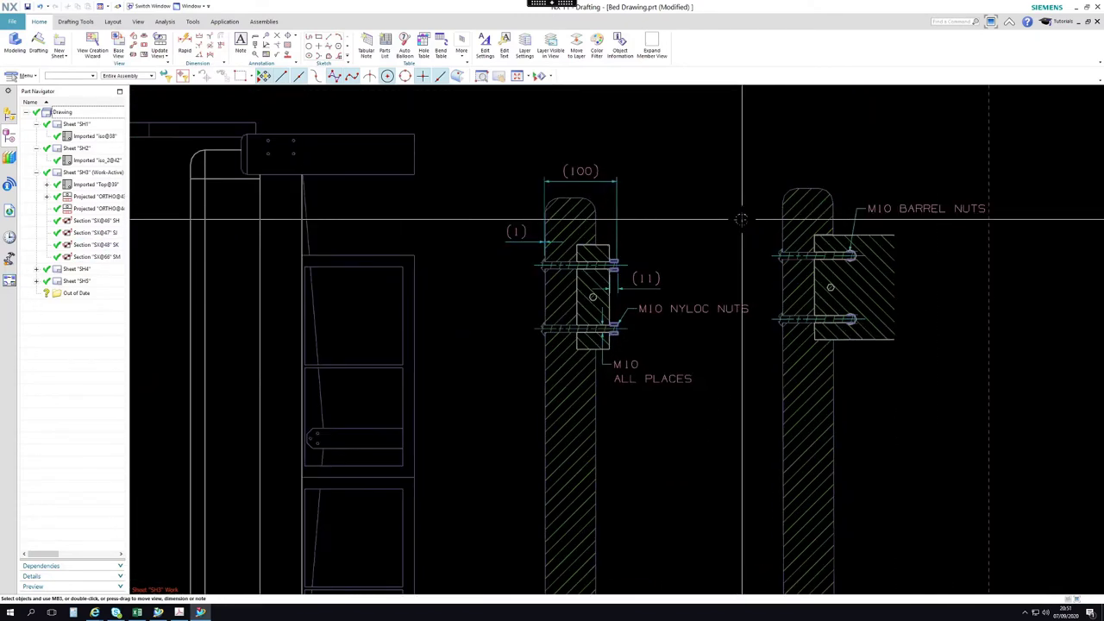
pyautogui.scroll(-1, 740, 219)
pyautogui.scroll(-3, 483, 278)
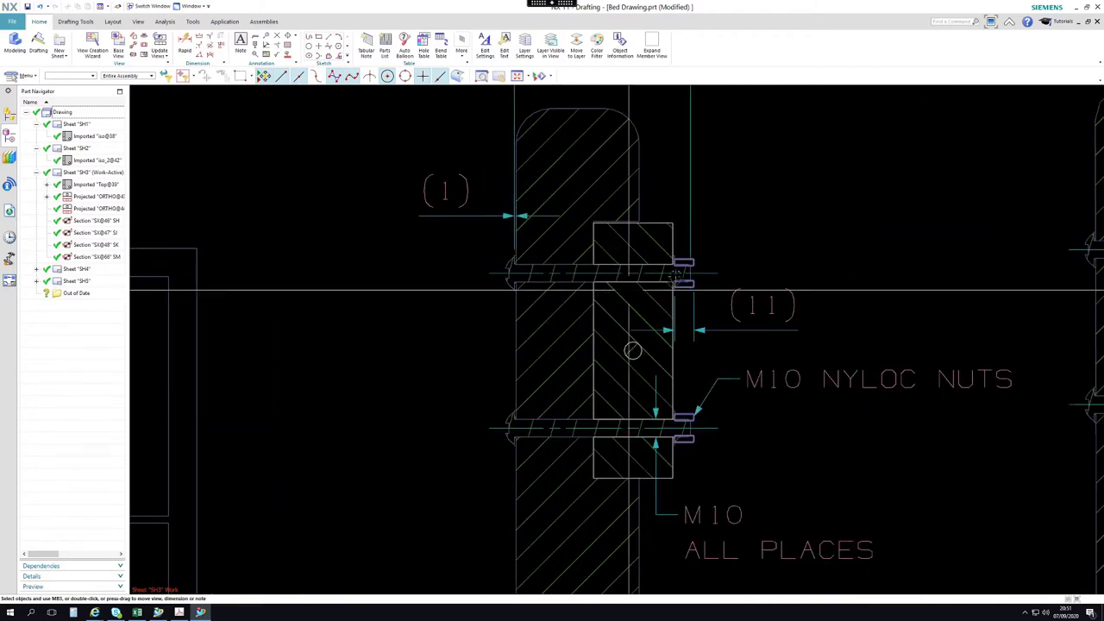
pyautogui.scroll(-2, 677, 276)
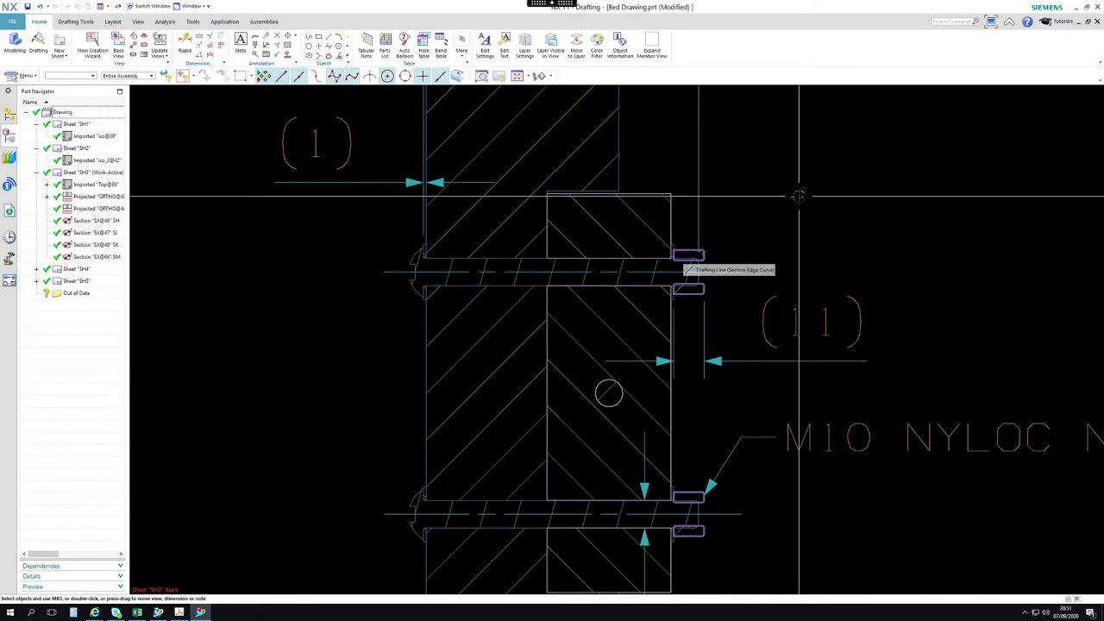
pyautogui.moveTo(794, 196)
pyautogui.keyDown('shift'); pyautogui.mouseDown(button='middle')
pyautogui.moveTo(774, 271)
pyautogui.moveTo(483, 345)
pyautogui.mouseUp(button='middle'); pyautogui.keyUp('shift')
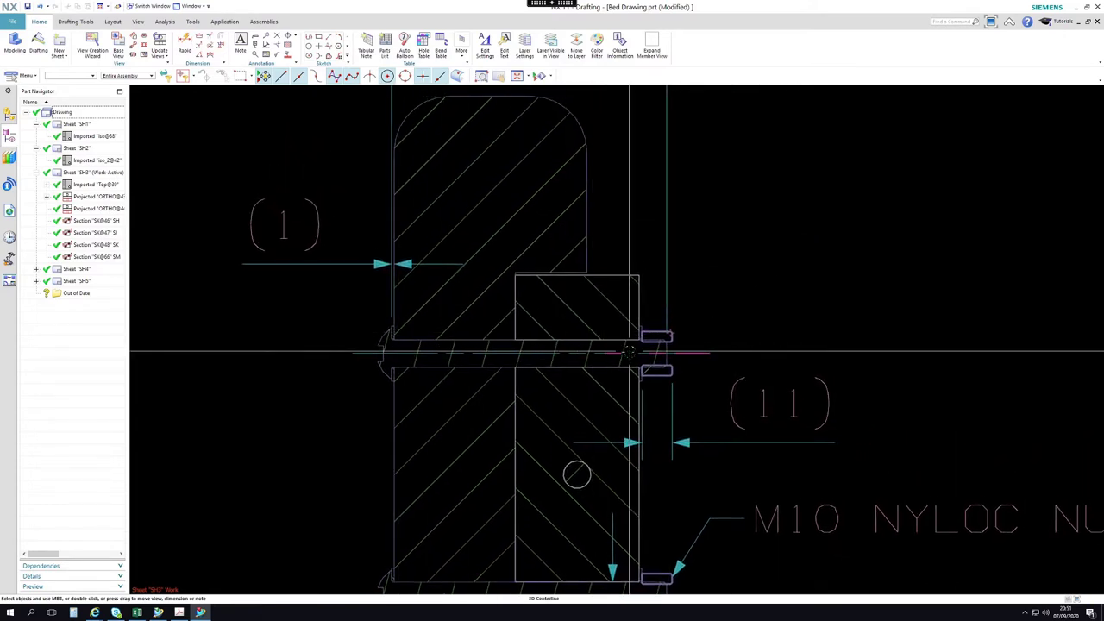
pyautogui.scroll(-2, 683, 345)
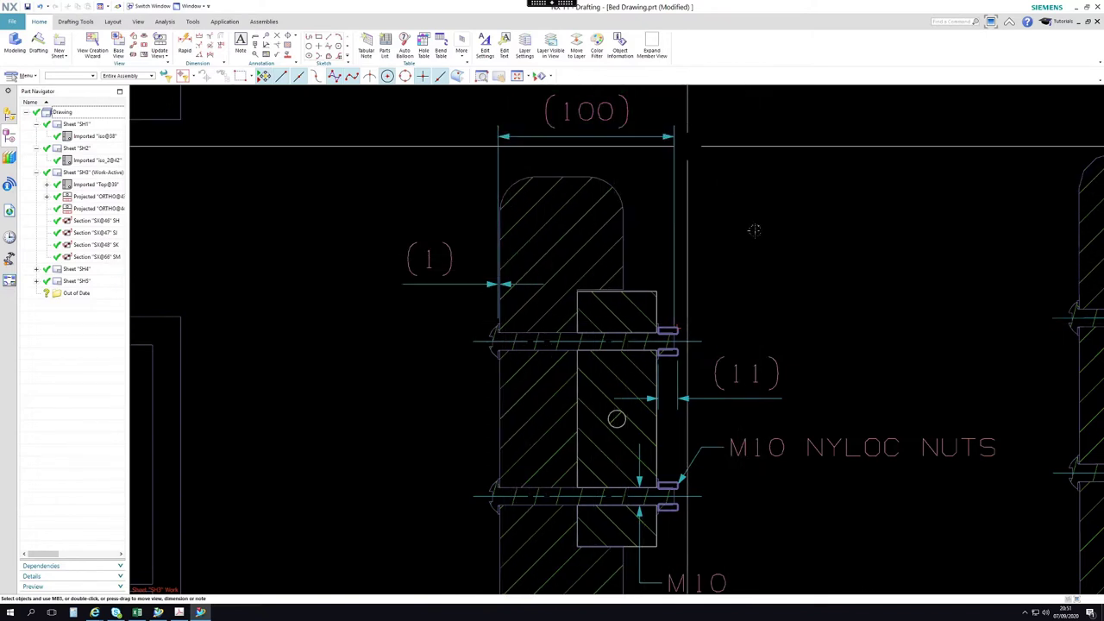
pyautogui.scroll(4, 522, 336)
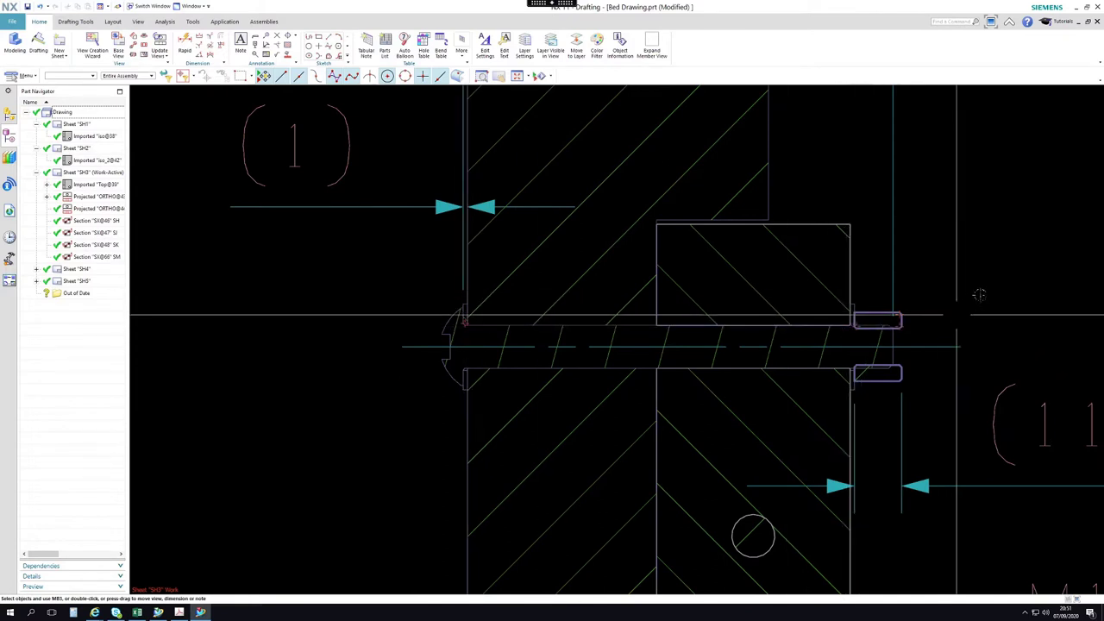
pyautogui.moveTo(978, 295); pyautogui.dragTo(865, 293, button='middle')
pyautogui.scroll(1, 772, 332)
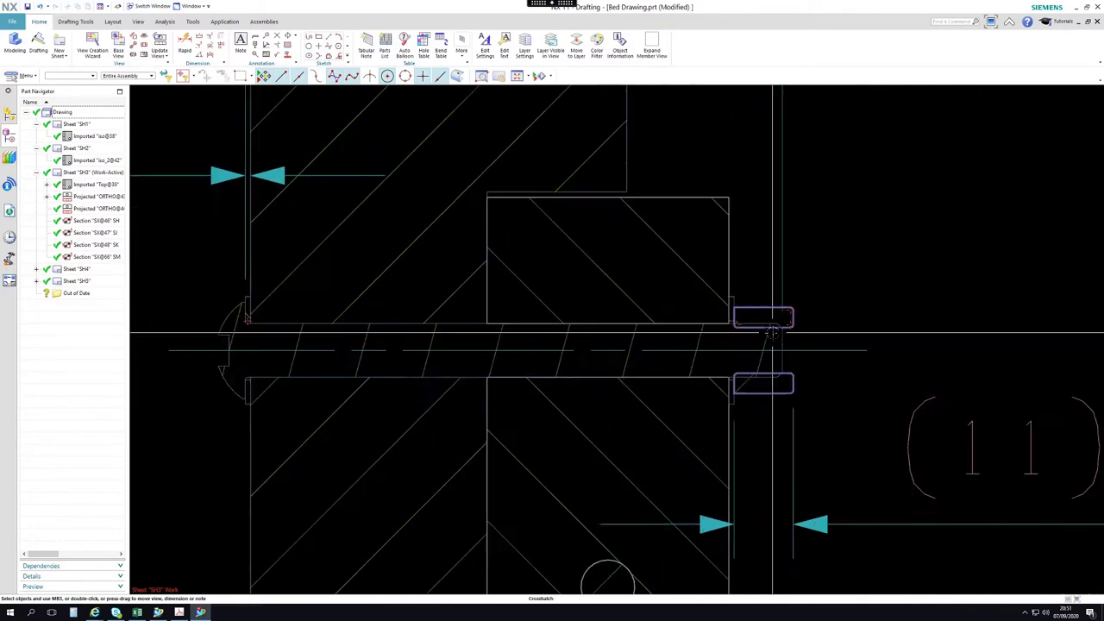
pyautogui.scroll(2, 772, 332)
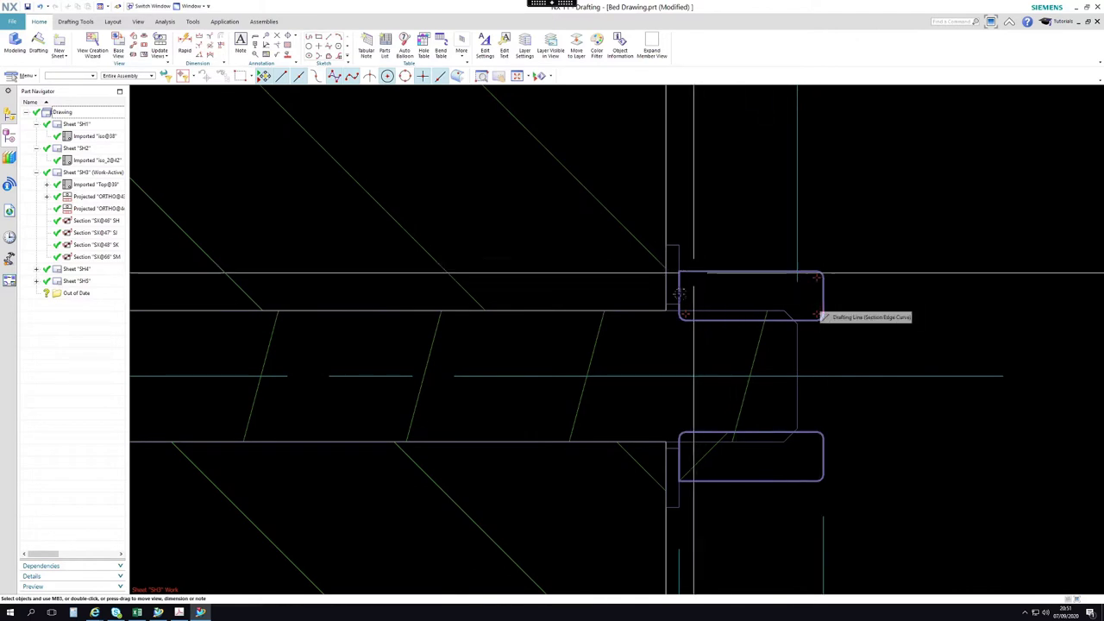
pyautogui.scroll(-2, 850, 331)
pyautogui.scroll(-4, 849, 331)
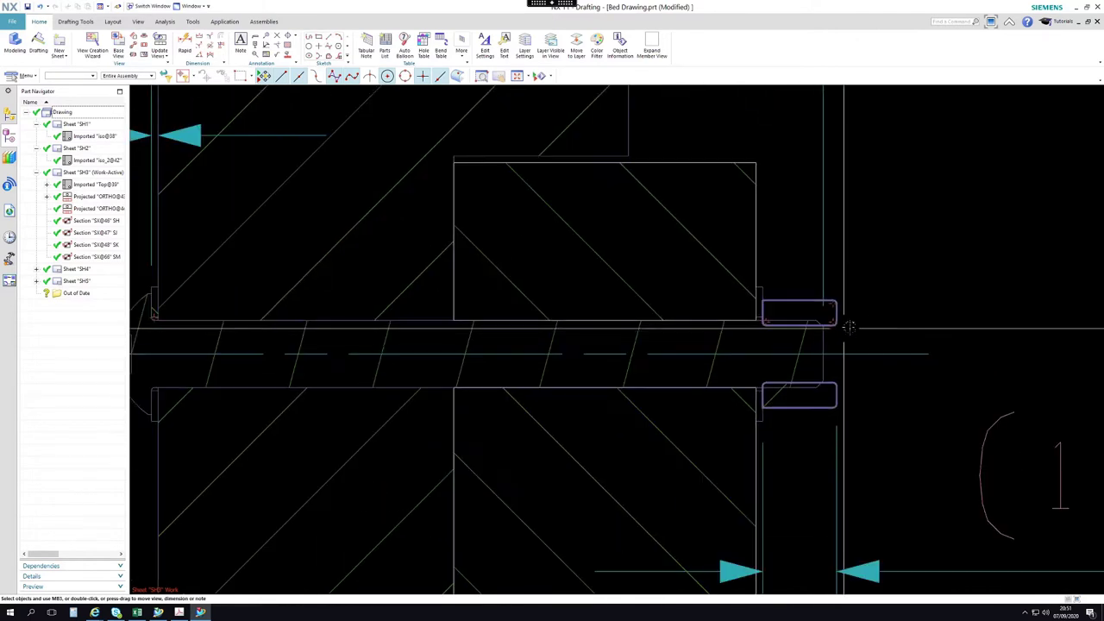
pyautogui.scroll(5, 824, 317)
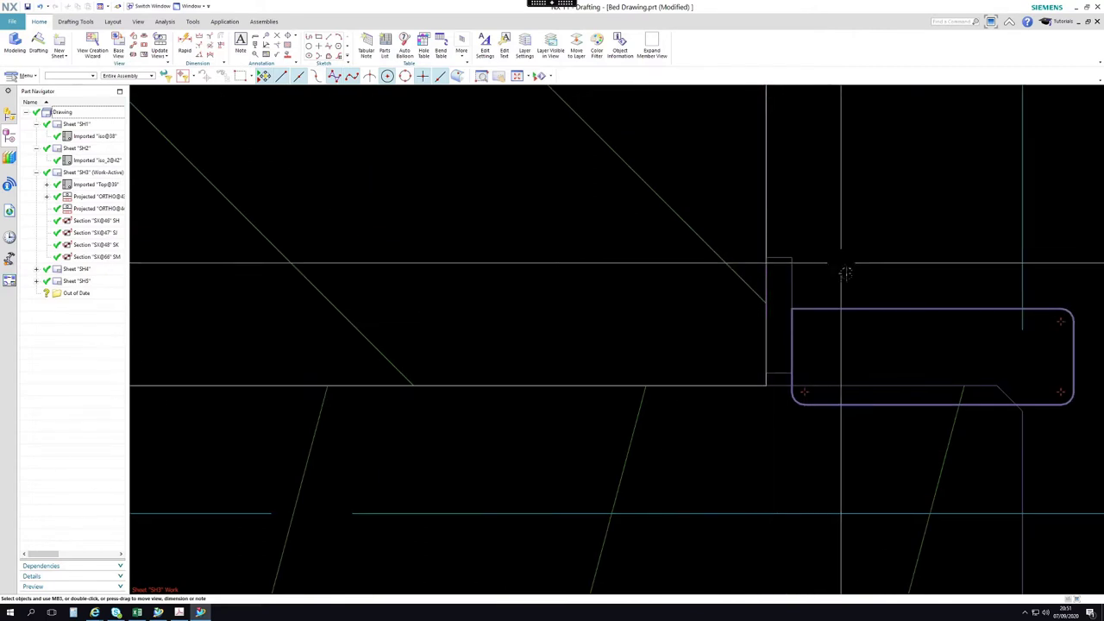
pyautogui.scroll(-2, 846, 272)
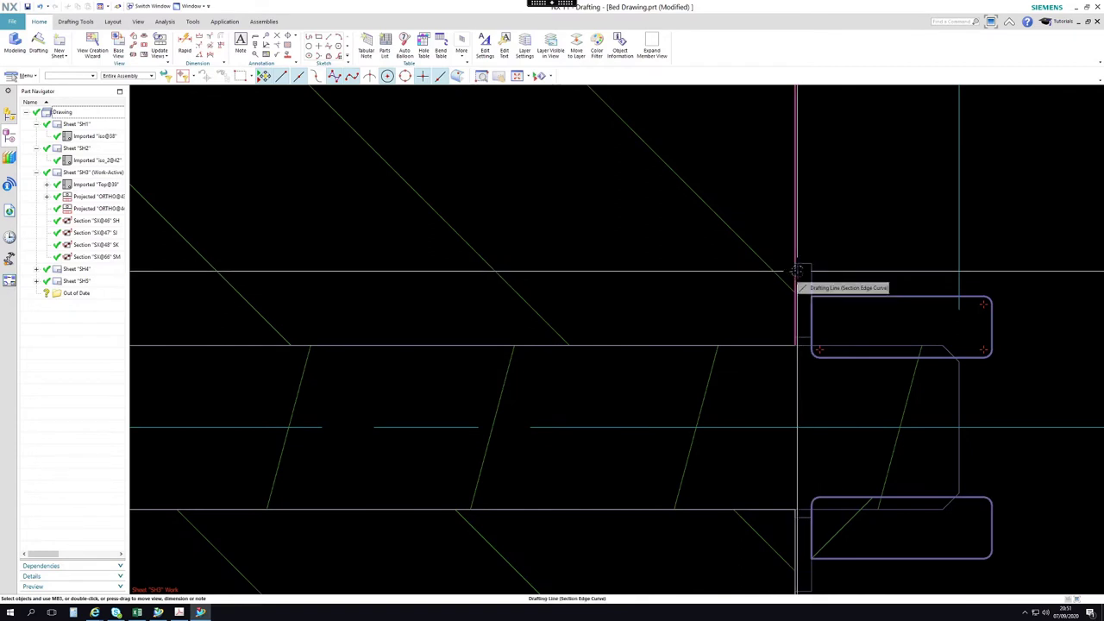
pyautogui.scroll(3, 798, 275)
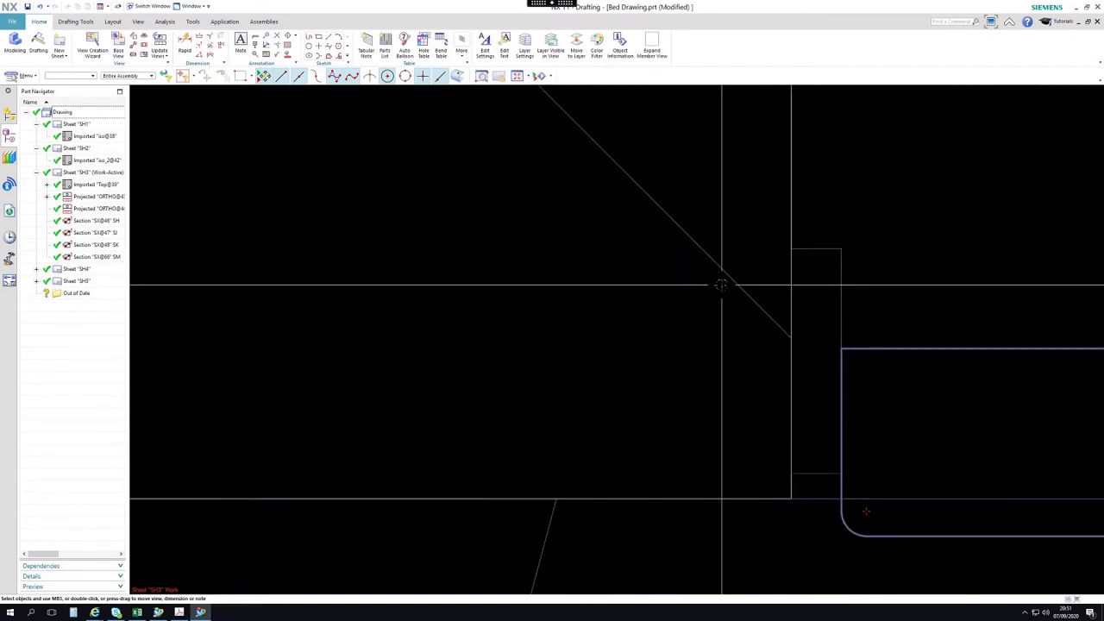
pyautogui.scroll(-2, 721, 285)
pyautogui.scroll(-2, 782, 291)
pyautogui.keyDown('shift'); pyautogui.moveTo(862, 279); pyautogui.dragTo(735, 229, button='middle'); pyautogui.keyUp('shift')
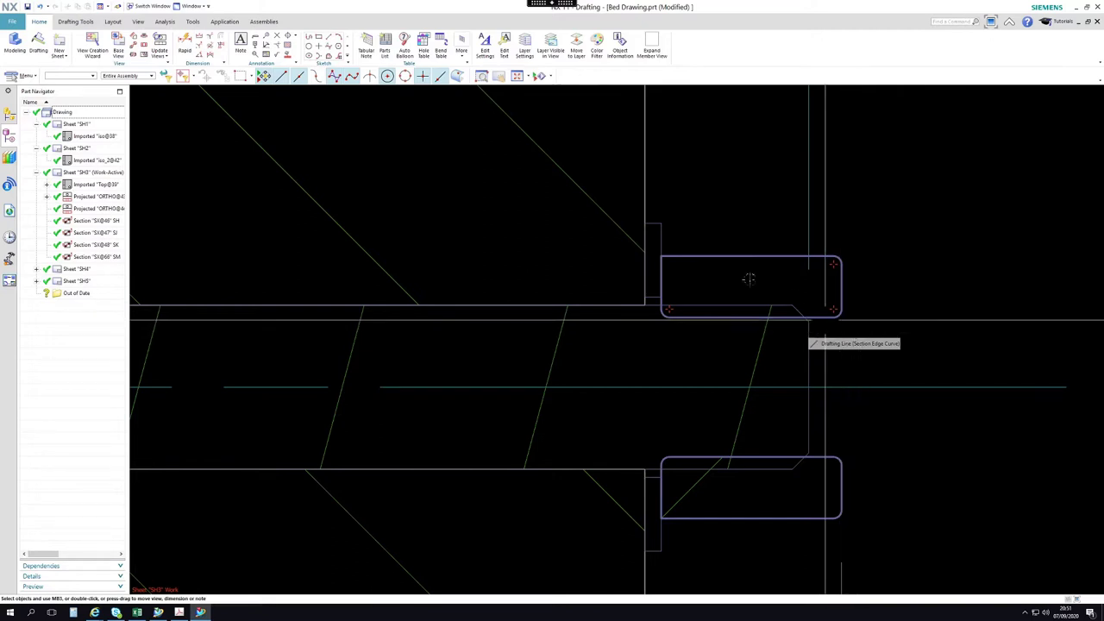
pyautogui.scroll(-6, 859, 286)
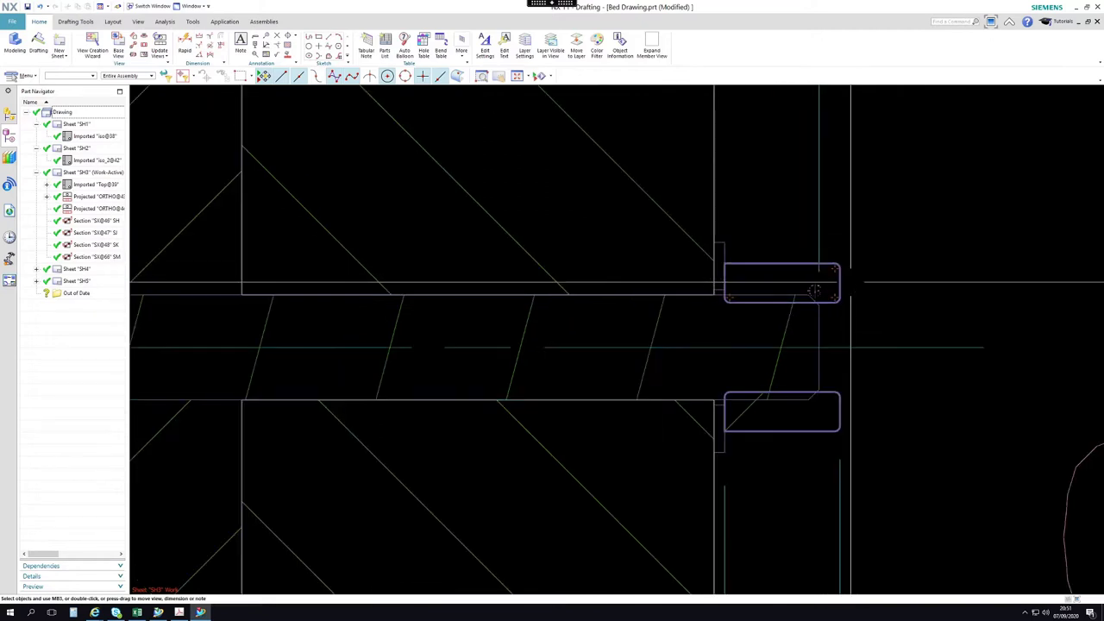
pyautogui.scroll(-2, 843, 289)
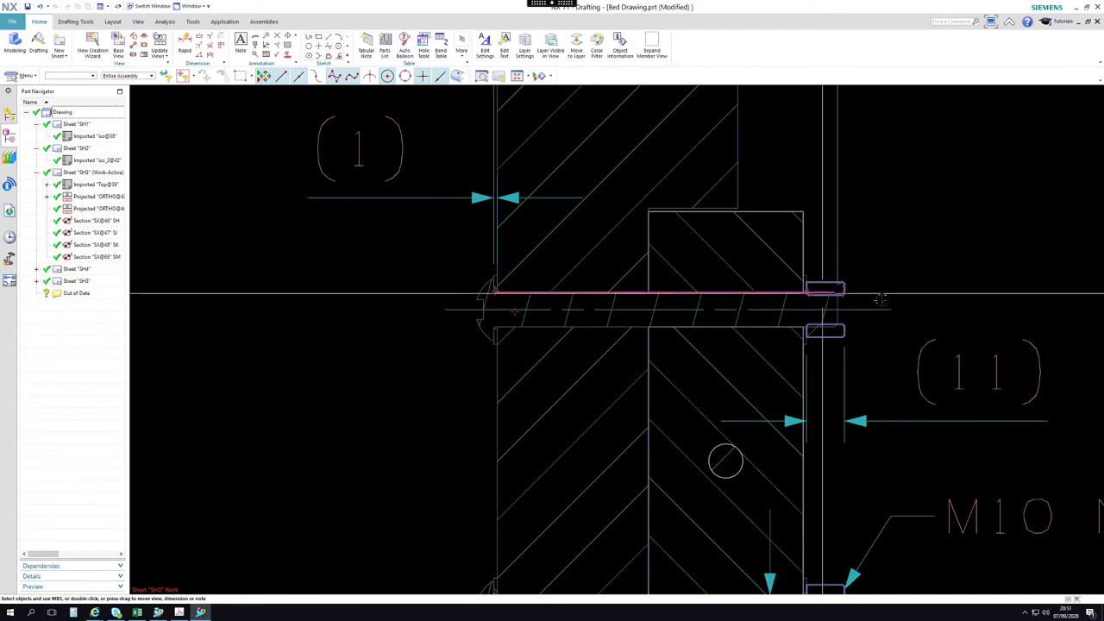
pyautogui.scroll(4, 885, 298)
pyautogui.scroll(-2, 865, 307)
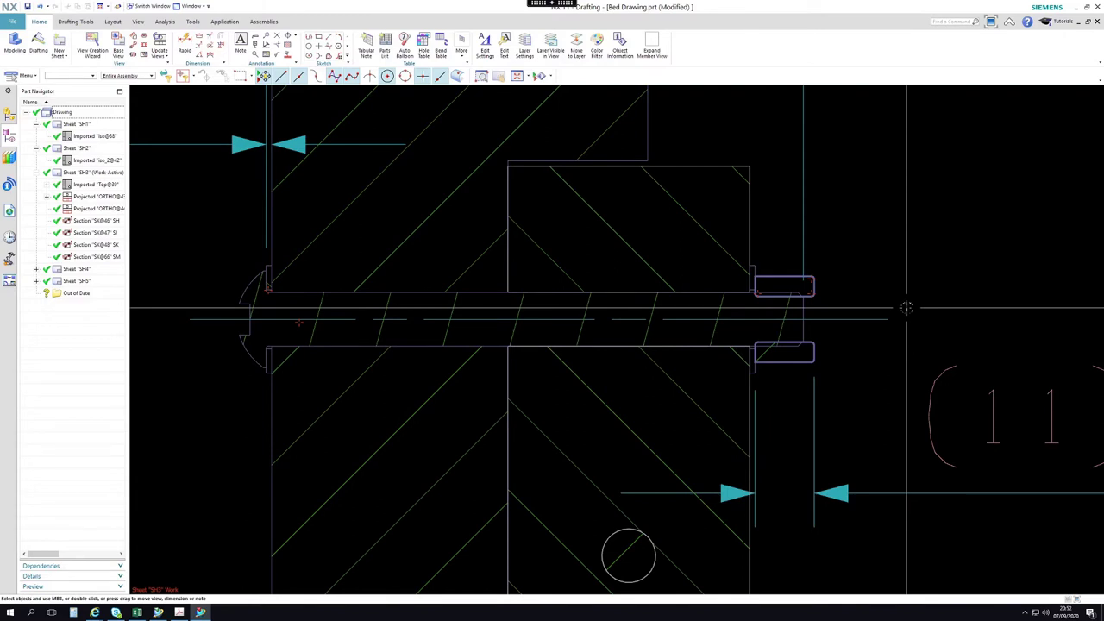
pyautogui.scroll(3, 813, 304)
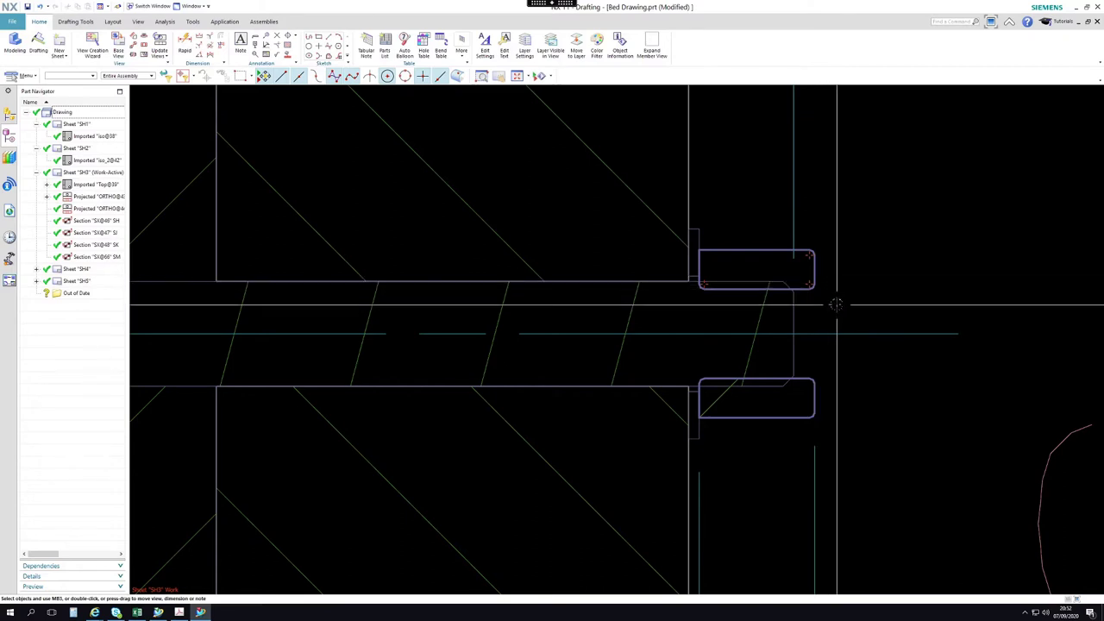
pyautogui.scroll(-2, 830, 298)
pyautogui.scroll(-3, 827, 286)
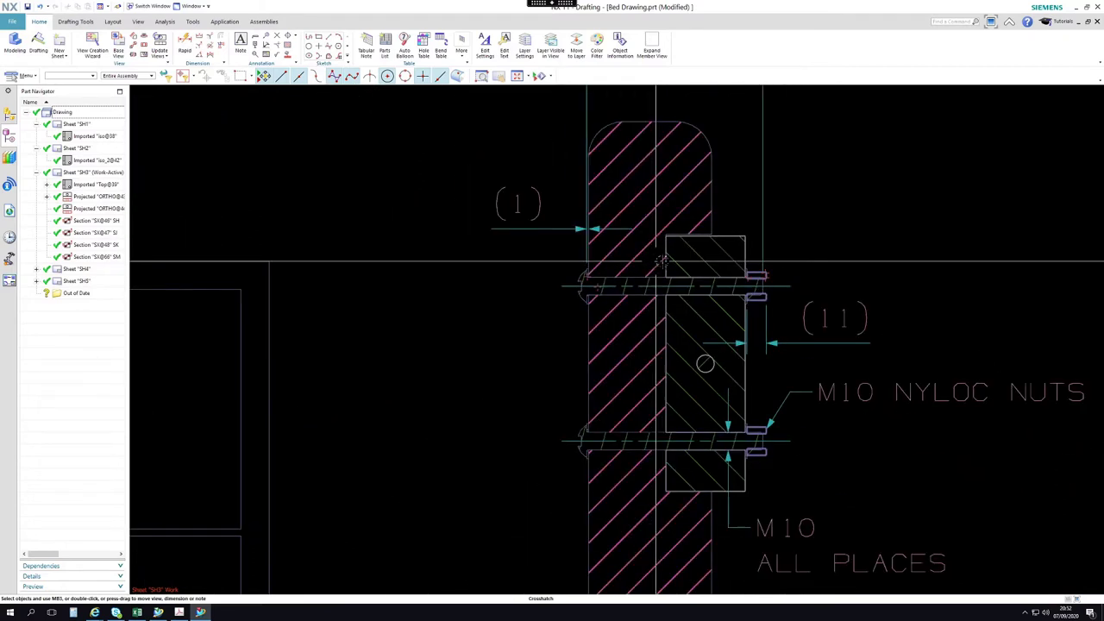
pyautogui.scroll(-1, 907, 277)
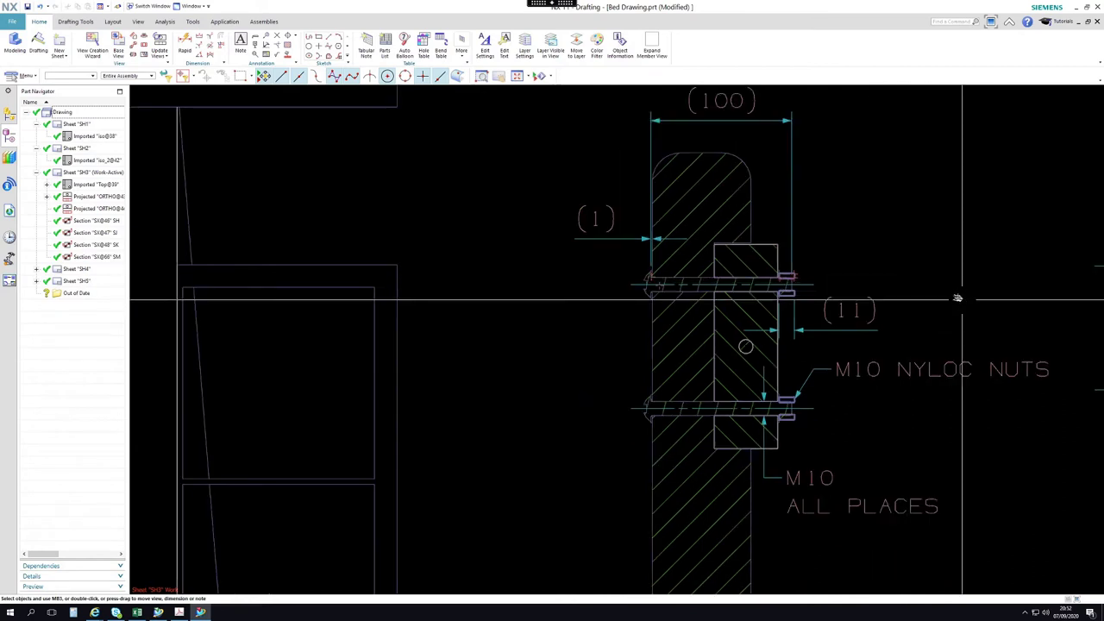
pyautogui.keyDown('shift'); pyautogui.moveTo(927, 289); pyautogui.dragTo(762, 177, button='middle'); pyautogui.keyUp('shift')
pyautogui.scroll(3, 678, 308)
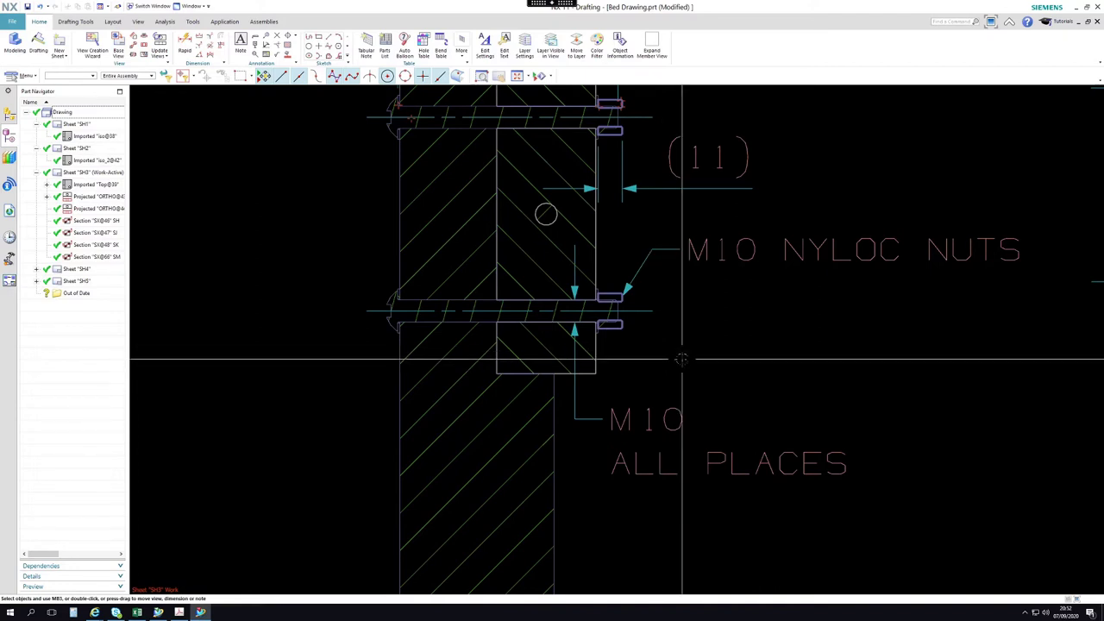
pyautogui.scroll(-1, 679, 348)
pyautogui.keyDown('shift'); pyautogui.moveTo(586, 338); pyautogui.dragTo(528, 335, button='middle'); pyautogui.keyUp('shift')
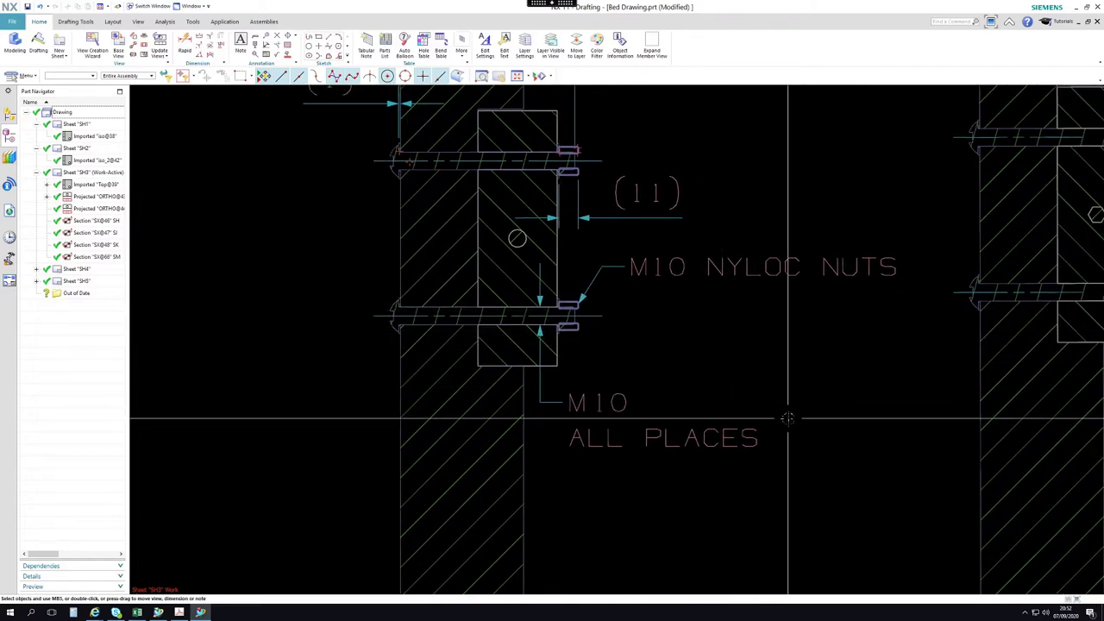
pyautogui.scroll(-2, 787, 419)
pyautogui.moveTo(759, 345)
pyautogui.keyDown('shift'); pyautogui.mouseDown(button='middle')
pyautogui.moveTo(729, 374)
pyautogui.moveTo(566, 440)
pyautogui.mouseUp(button='middle'); pyautogui.keyUp('shift')
pyautogui.scroll(2, 874, 218)
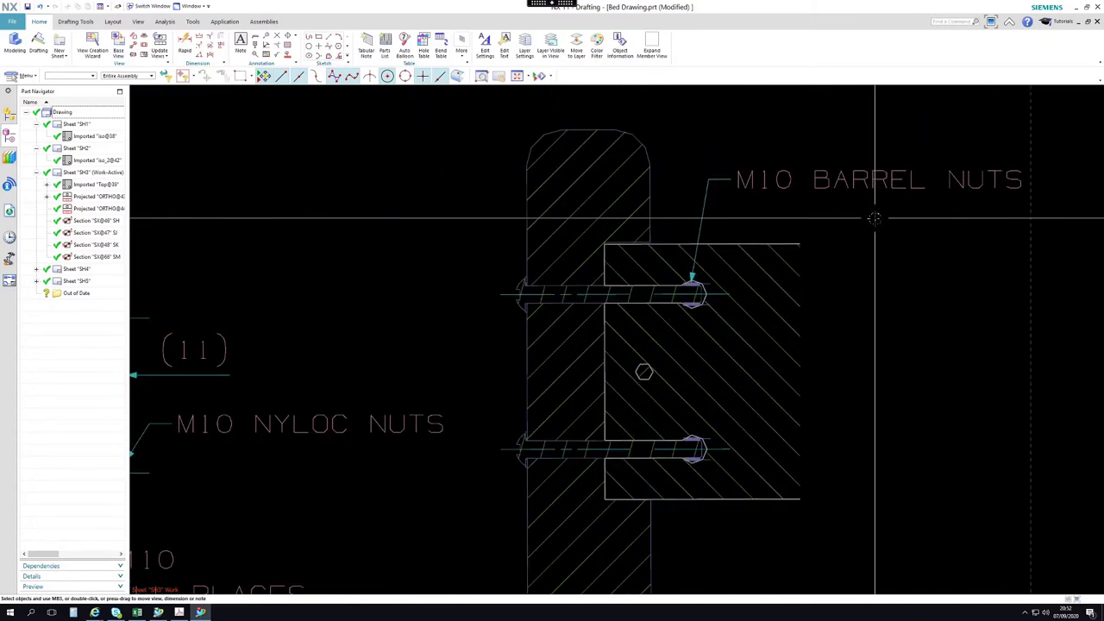
# - Zoom onto the barrel-nut bolt end and run Update Display to redraw its arcs smoothly
pyautogui.scroll(5, 706, 324)
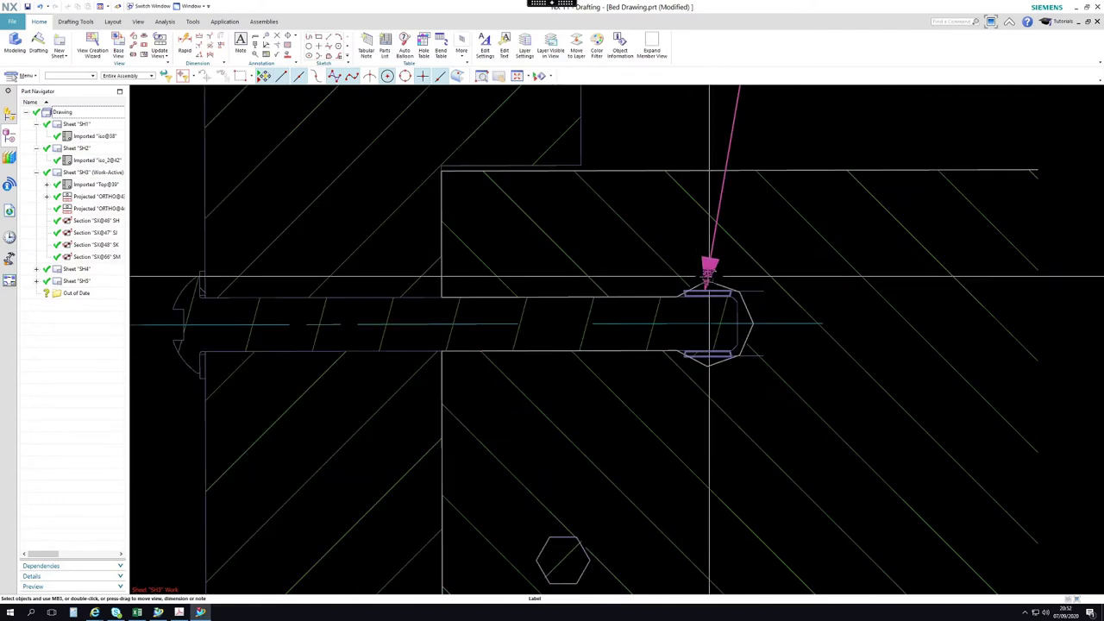
pyautogui.keyDown('shift'); pyautogui.moveTo(706, 324); pyautogui.dragTo(695, 342, button='middle'); pyautogui.keyUp('shift')
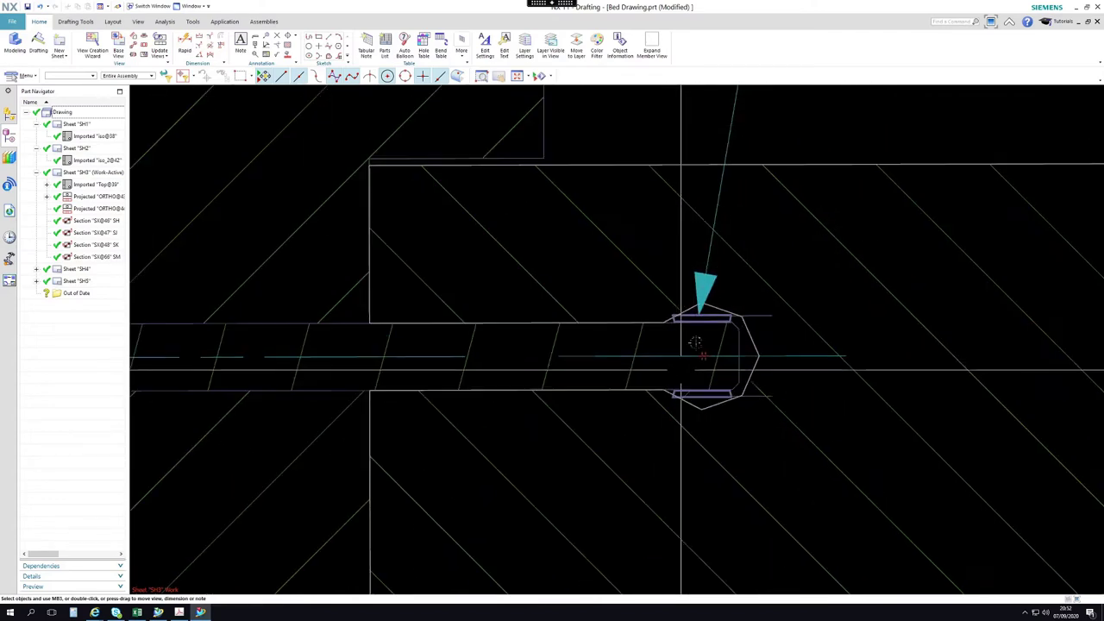
pyautogui.rightClick(652, 127)
pyautogui.click(681, 203)
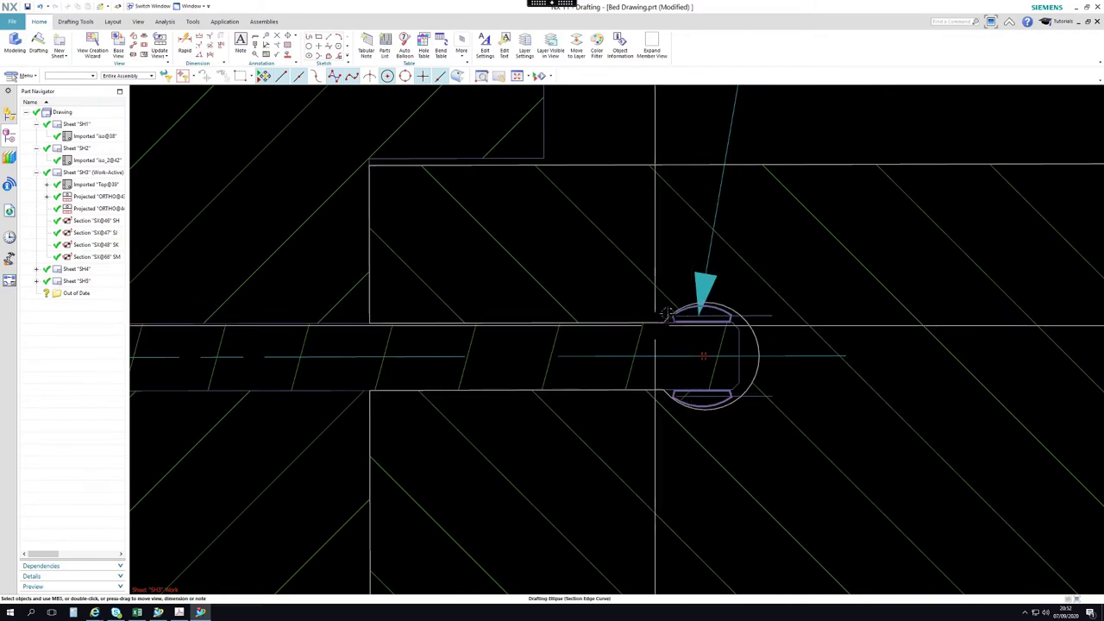
pyautogui.scroll(-5, 641, 287)
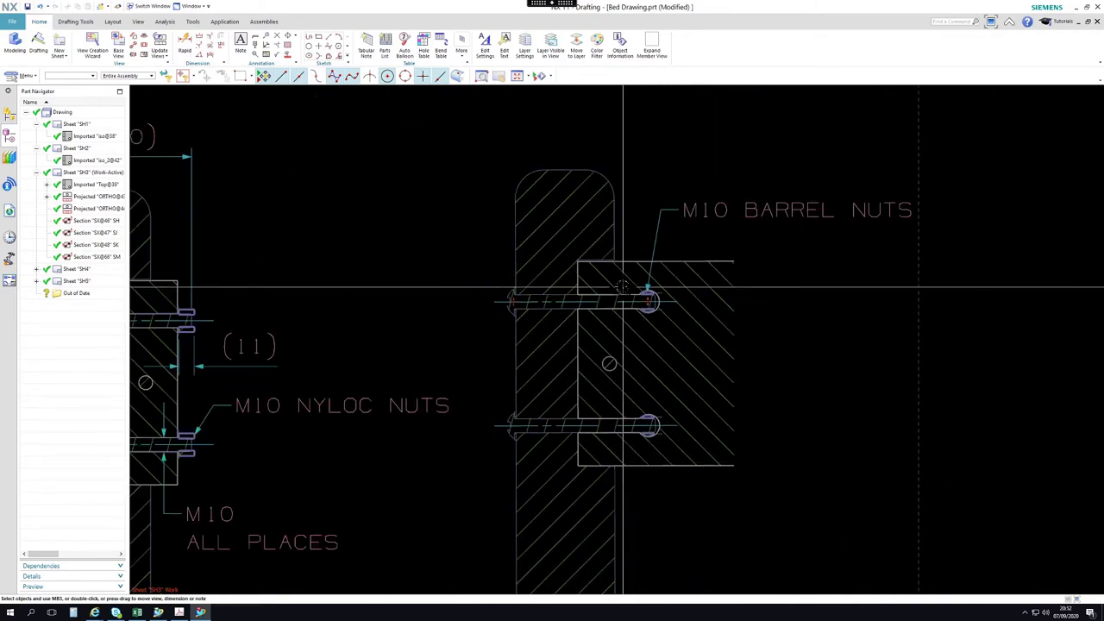
pyautogui.scroll(-5, 701, 239)
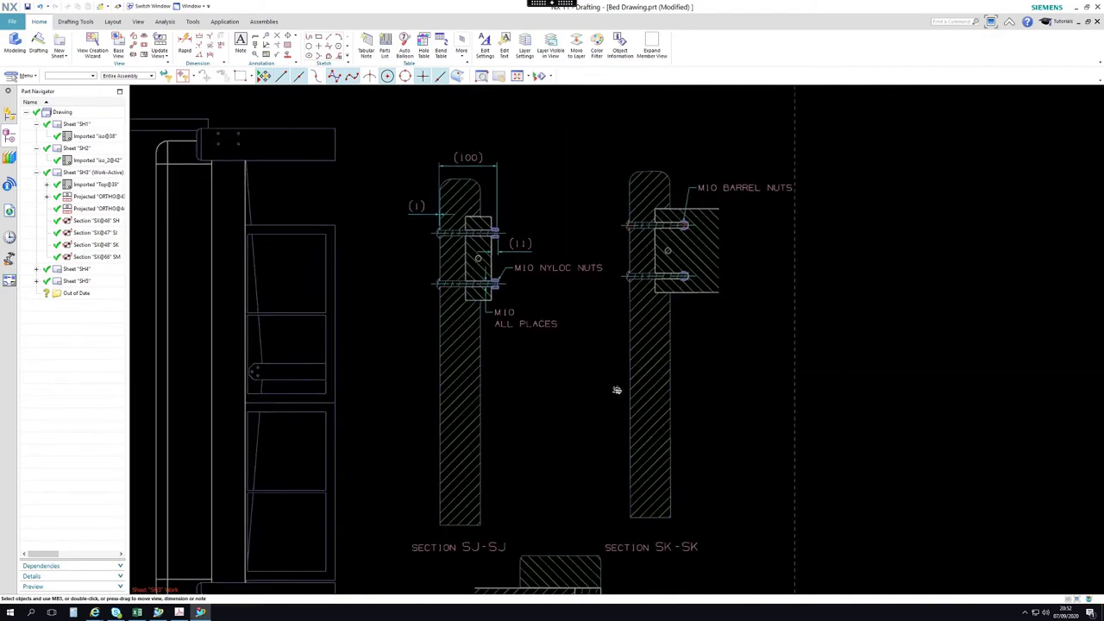
pyautogui.scroll(3, 691, 197)
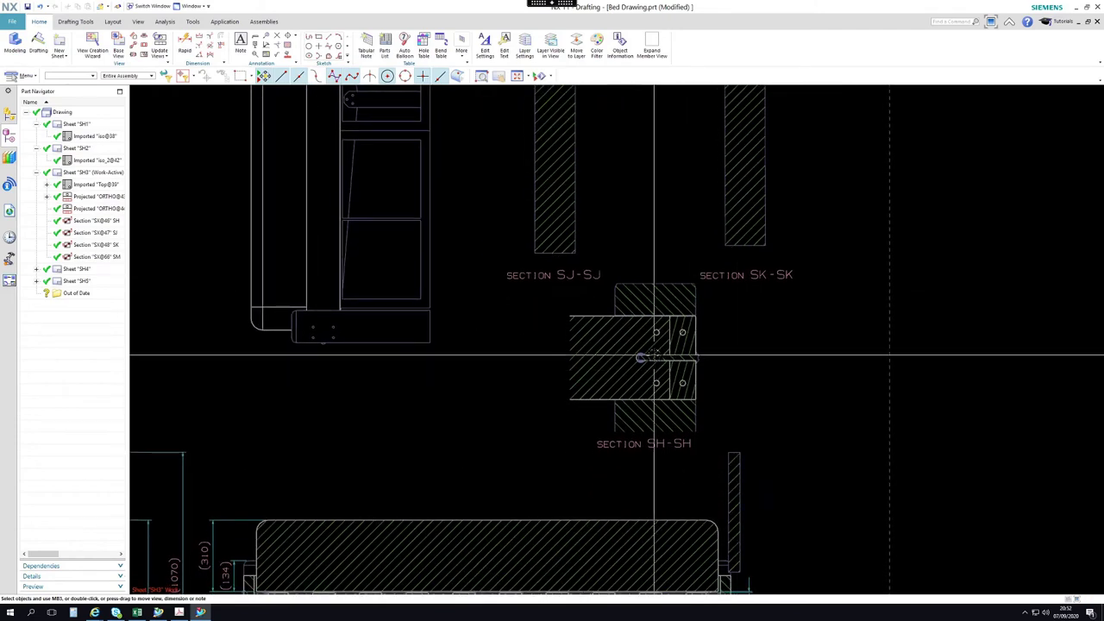
pyautogui.scroll(4, 653, 357)
pyautogui.scroll(1, 654, 355)
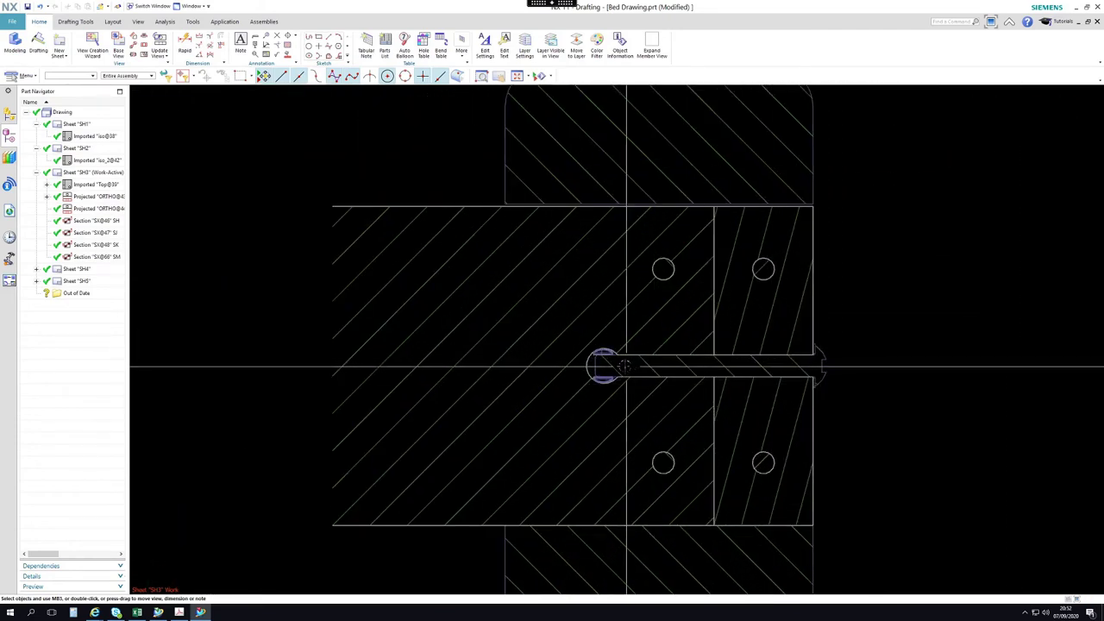
pyautogui.scroll(1, 607, 363)
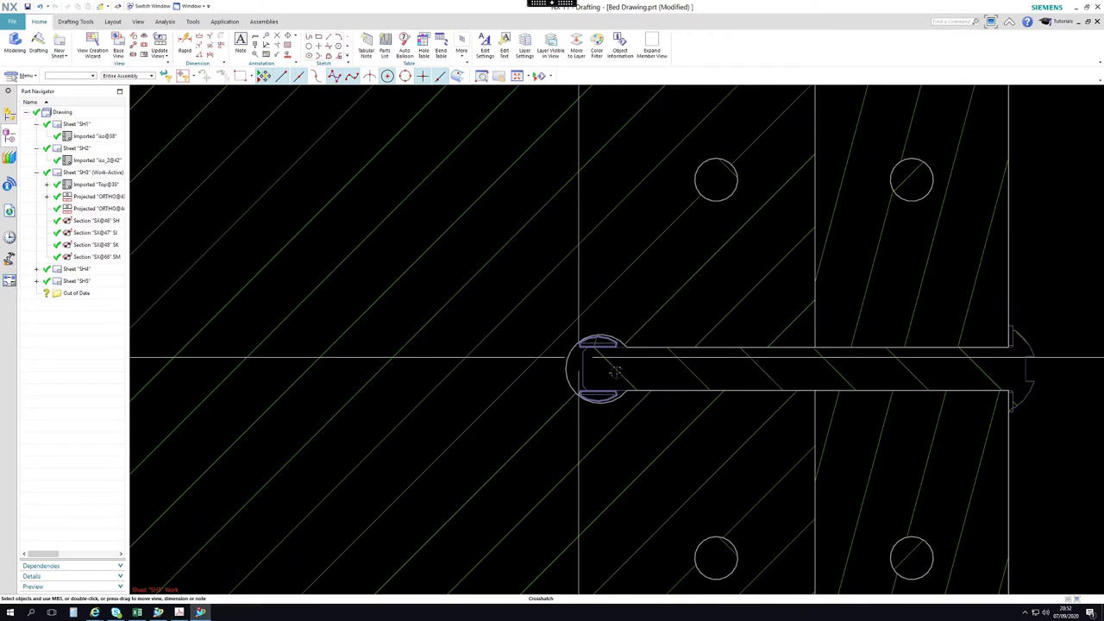
pyautogui.scroll(-6, 614, 353)
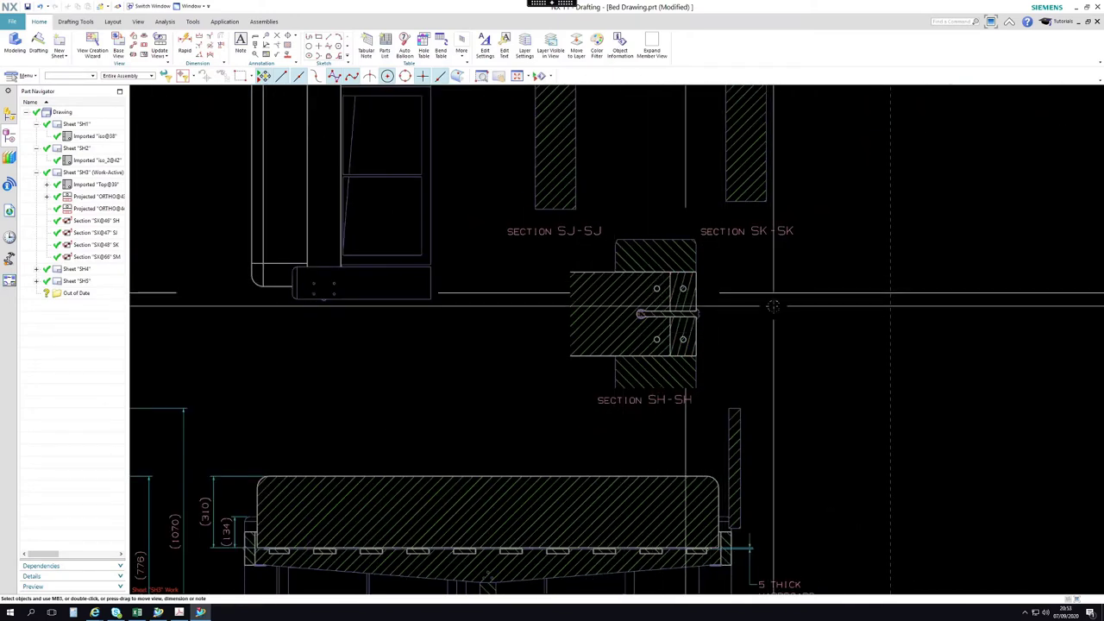
pyautogui.scroll(-2, 773, 306)
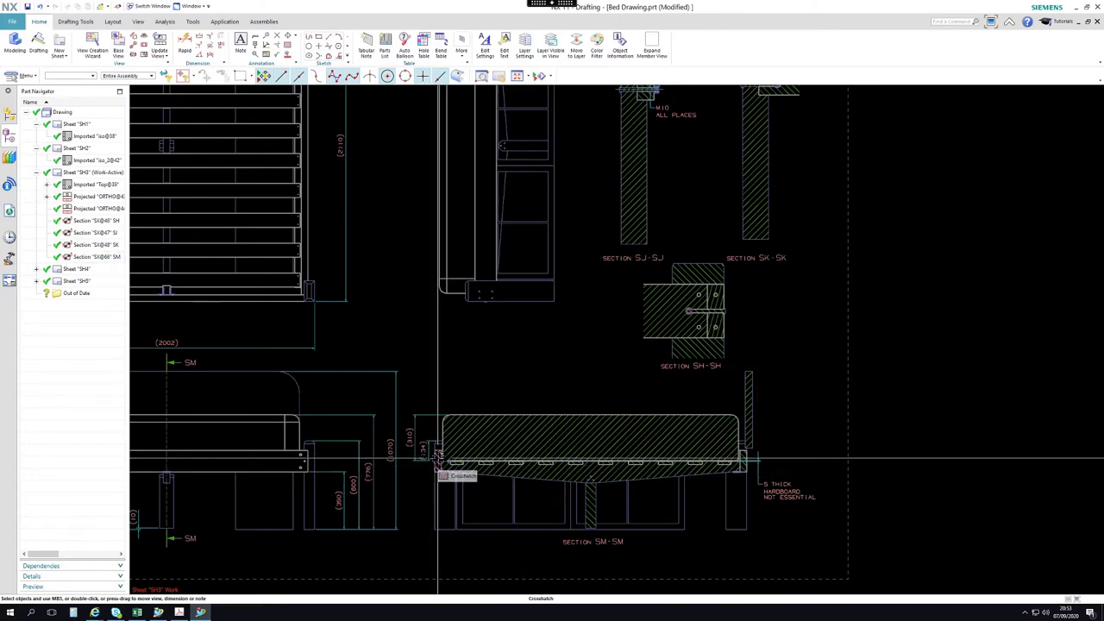
pyautogui.scroll(5, 431, 469)
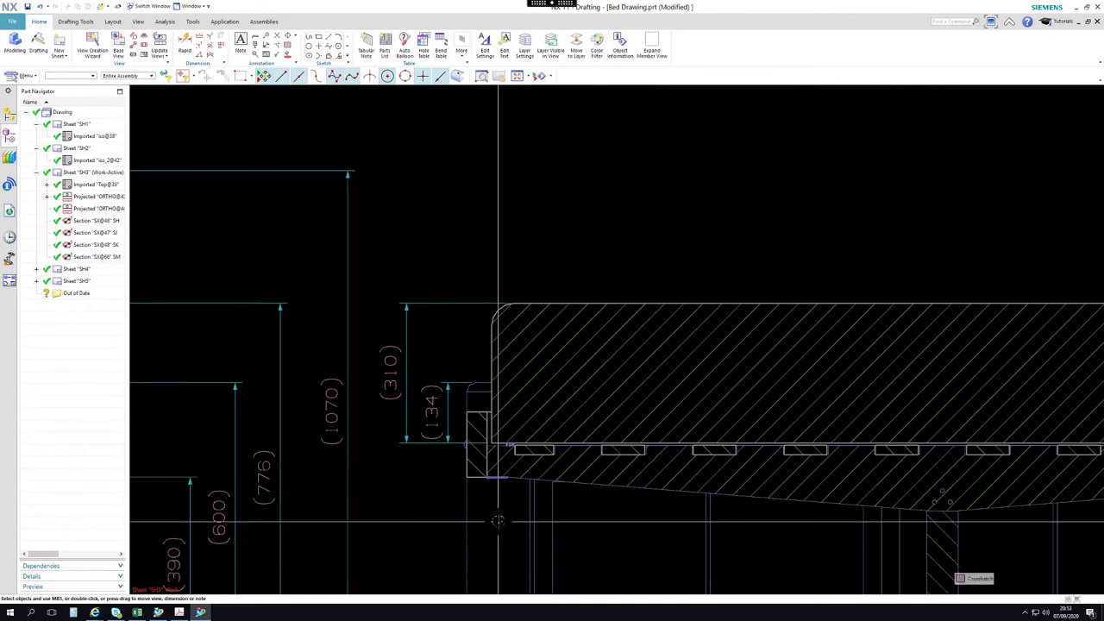
pyautogui.scroll(-4, 586, 248)
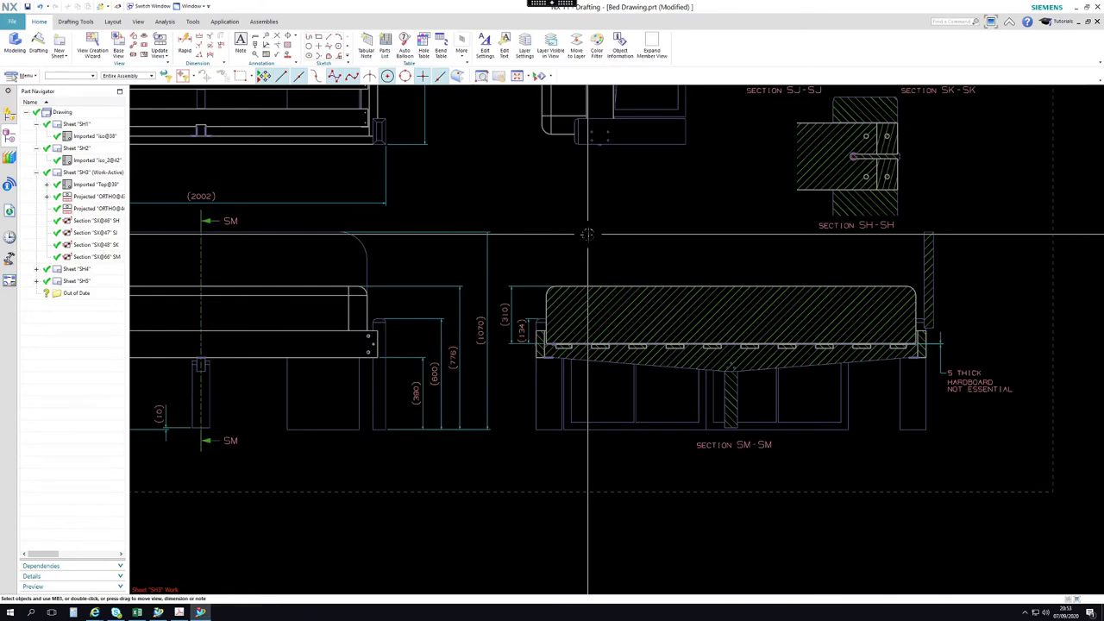
pyautogui.scroll(-3, 586, 226)
pyautogui.keyDown('shift'); pyautogui.moveTo(611, 279); pyautogui.dragTo(630, 300, button='middle'); pyautogui.keyUp('shift')
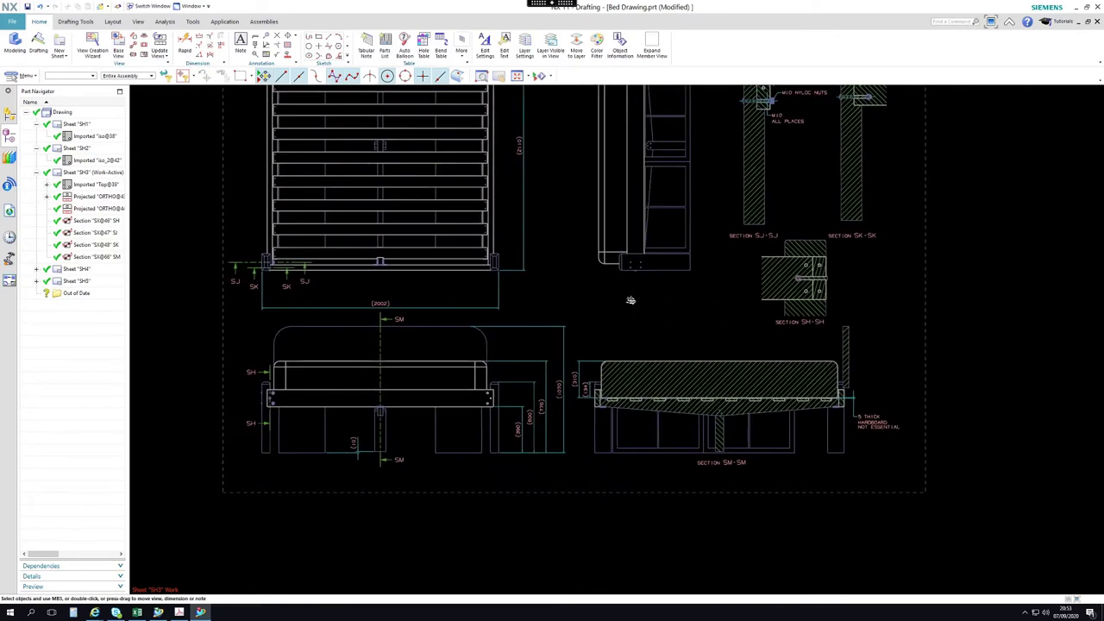
pyautogui.scroll(4, 248, 402)
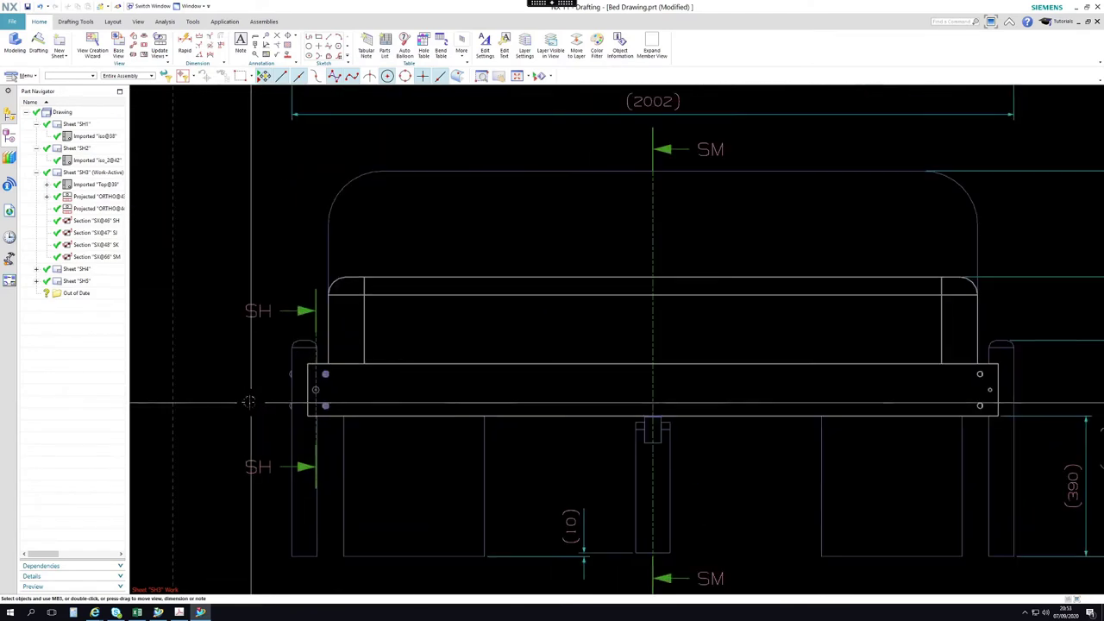
pyautogui.scroll(2, 249, 402)
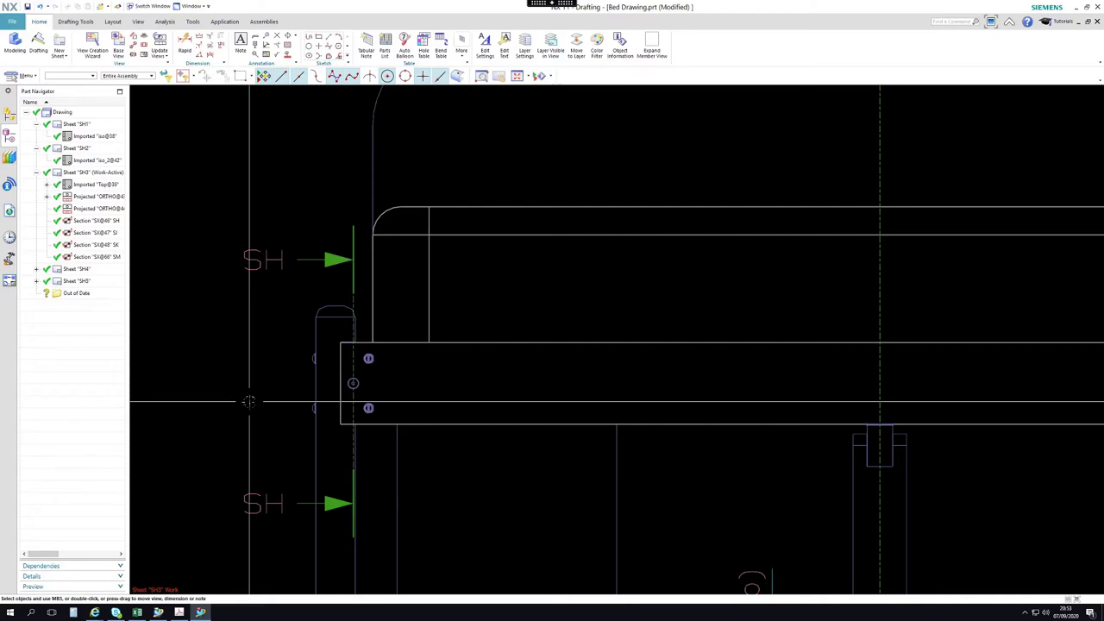
pyautogui.scroll(-6, 249, 402)
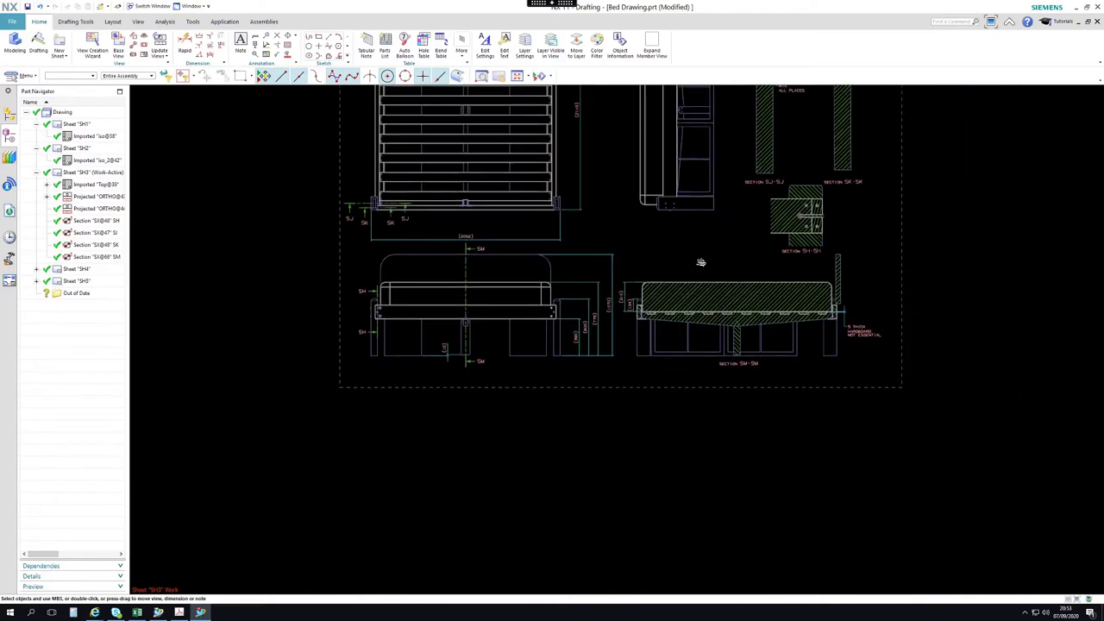
pyautogui.keyDown('shift'); pyautogui.moveTo(700, 262); pyautogui.dragTo(643, 375, button='middle'); pyautogui.keyUp('shift')
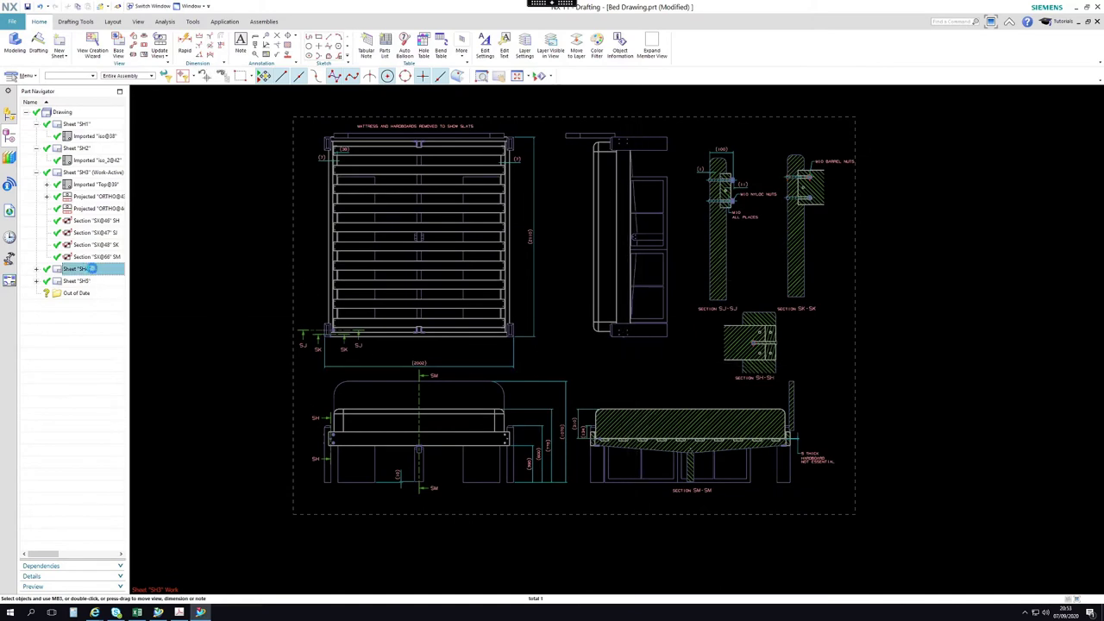
pyautogui.doubleClick(91, 269)
pyautogui.scroll(2, 530, 187)
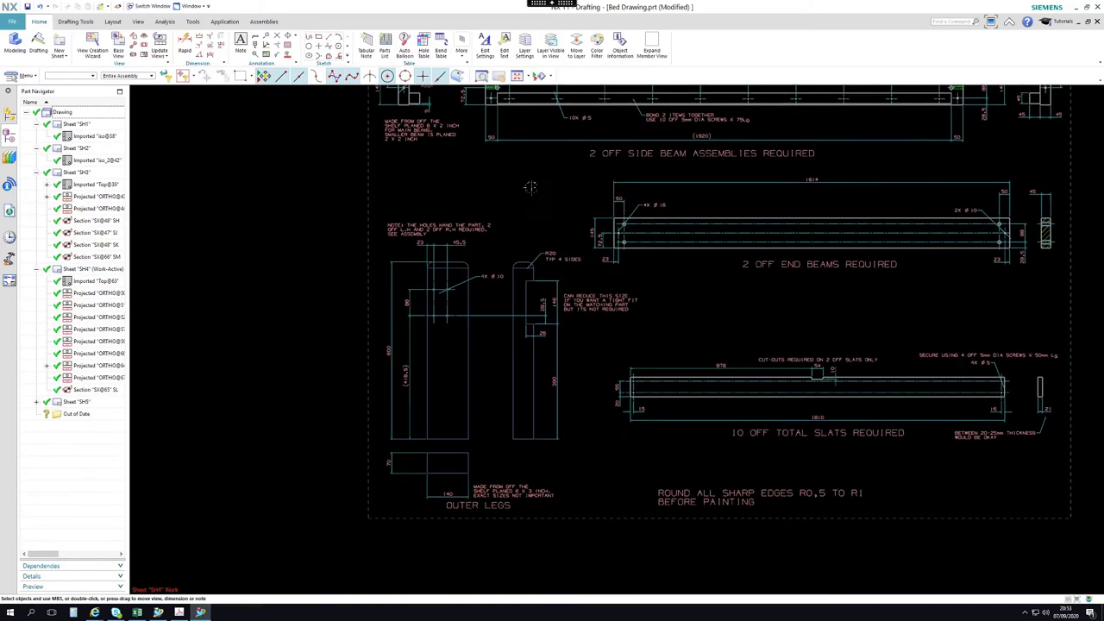
pyautogui.scroll(5, 433, 208)
pyautogui.keyDown('shift'); pyautogui.moveTo(609, 382); pyautogui.dragTo(671, 293, button='middle'); pyautogui.keyUp('shift')
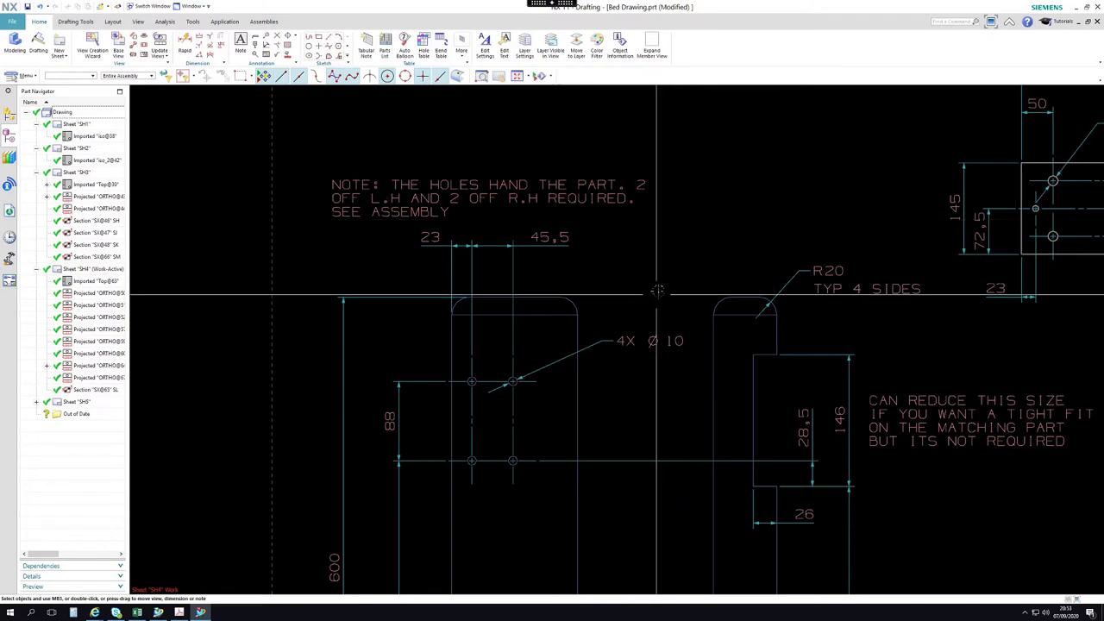
pyautogui.scroll(-3, 670, 193)
pyautogui.moveTo(663, 391)
pyautogui.keyDown('shift'); pyautogui.mouseDown(button='middle')
pyautogui.moveTo(638, 348)
pyautogui.moveTo(640, 250)
pyautogui.mouseUp(button='middle'); pyautogui.keyUp('shift')
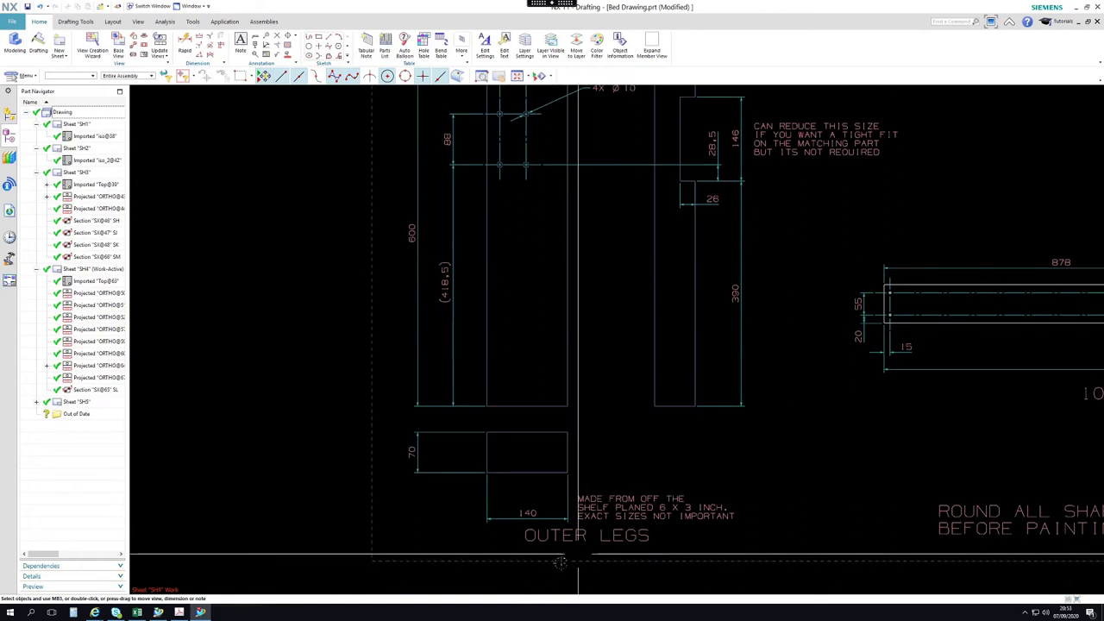
pyautogui.scroll(3, 504, 470)
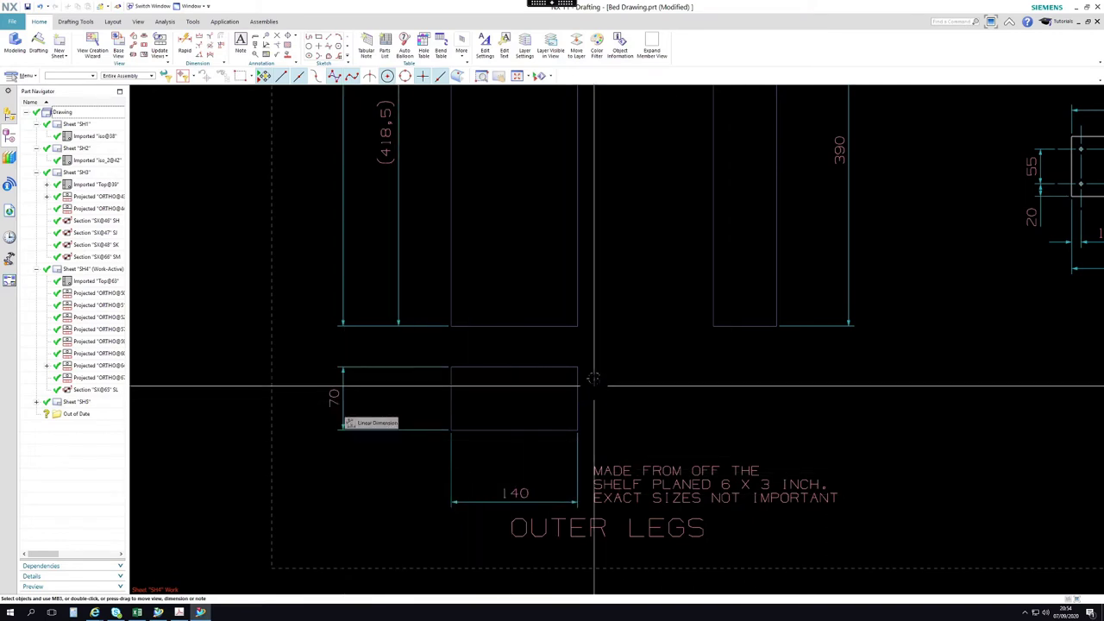
pyautogui.scroll(-3, 689, 425)
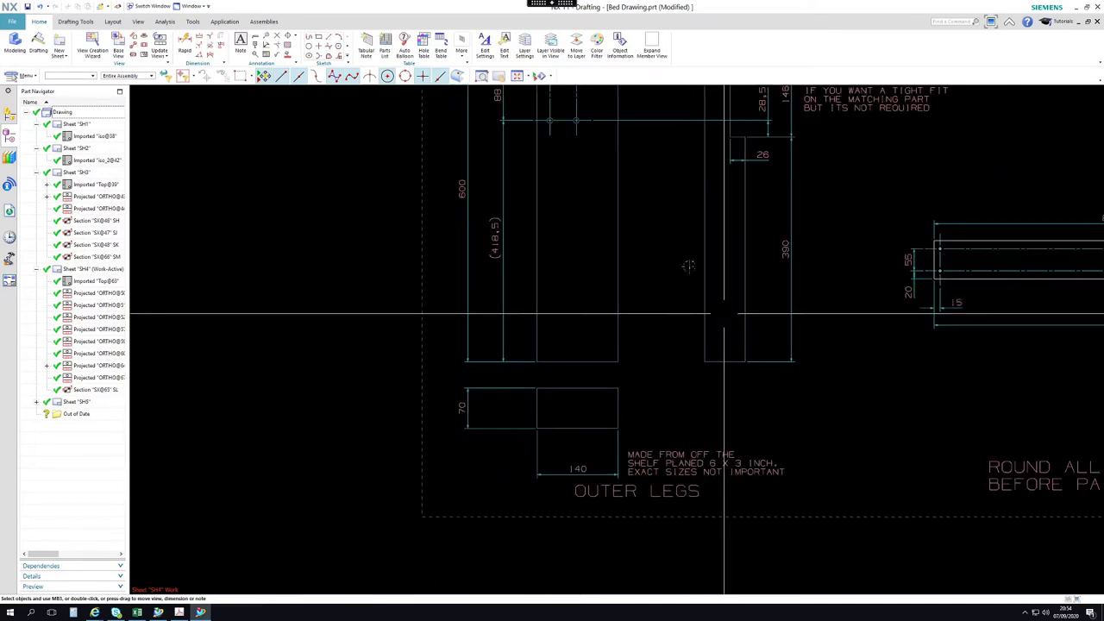
pyautogui.scroll(3, 661, 273)
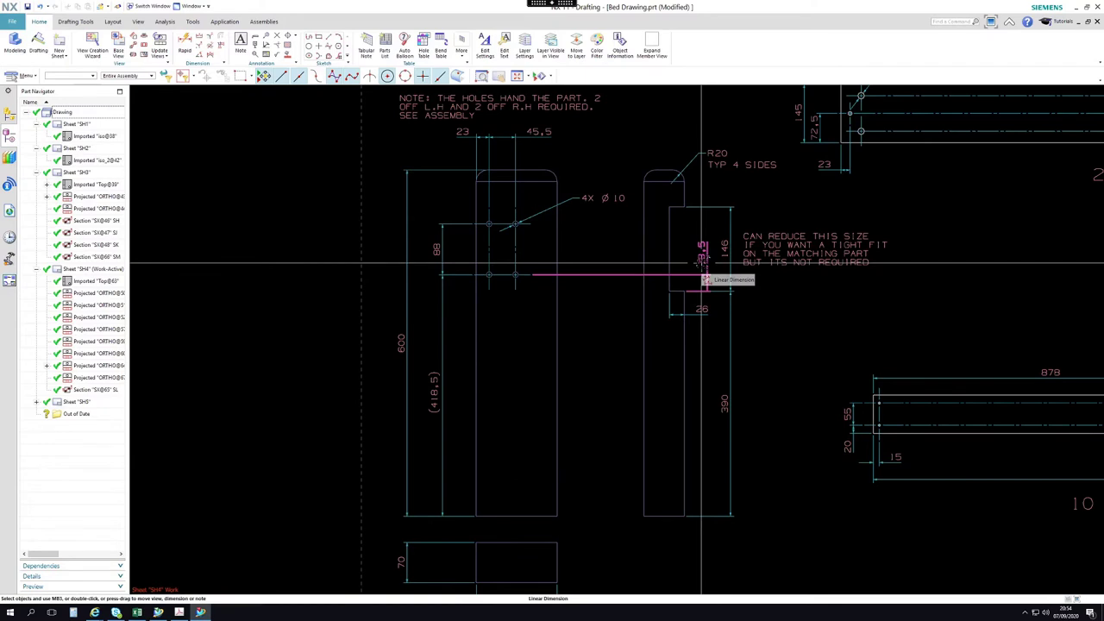
pyautogui.scroll(-2, 496, 259)
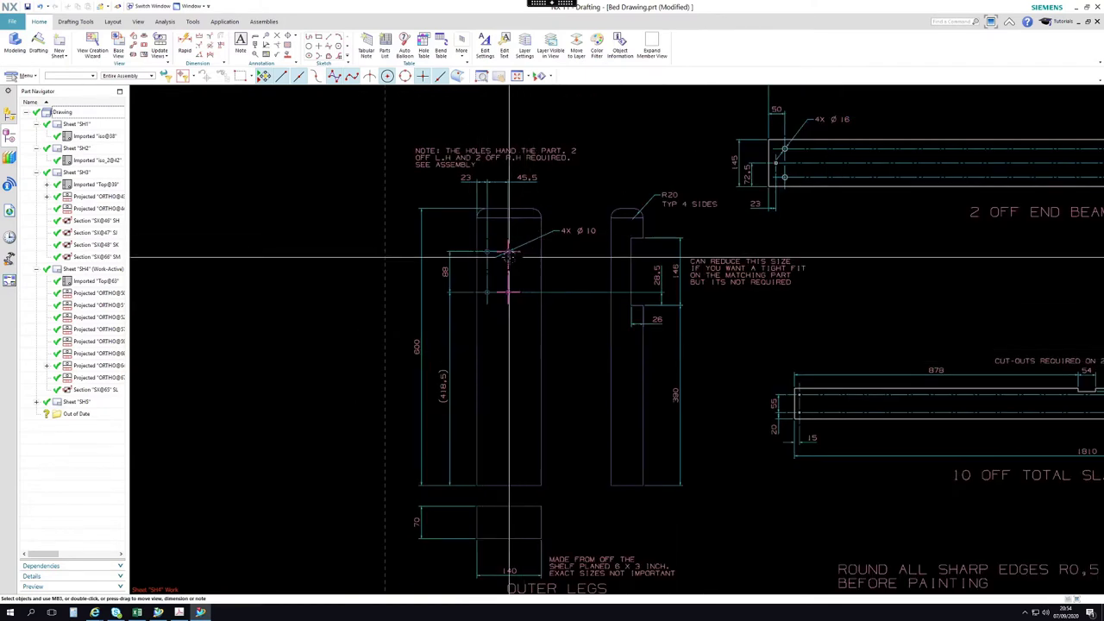
pyautogui.scroll(2, 514, 263)
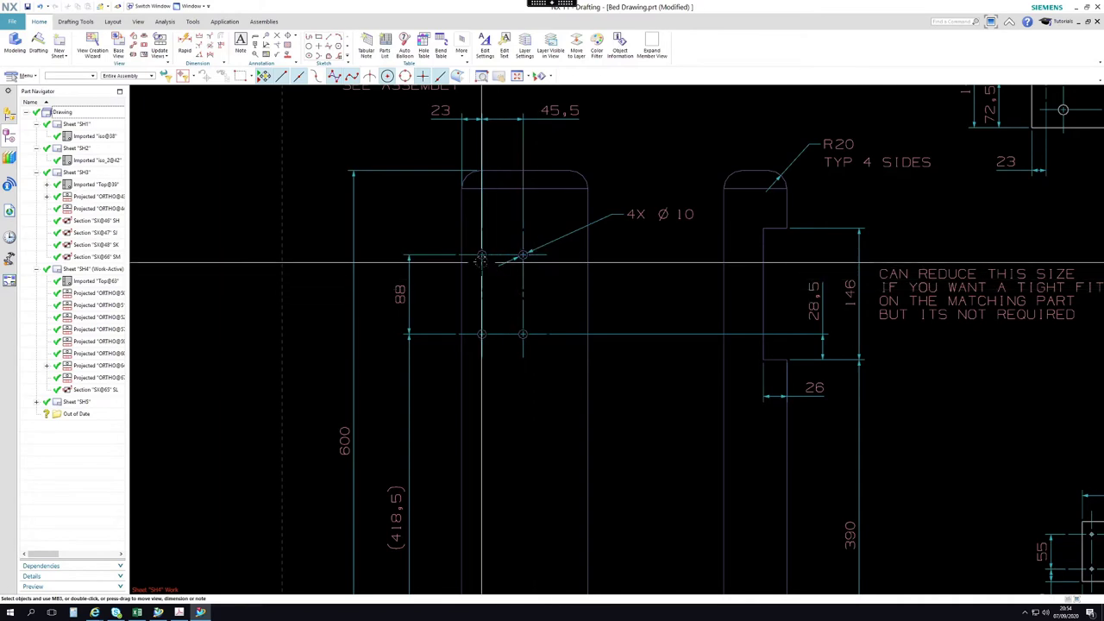
pyautogui.scroll(-3, 496, 320)
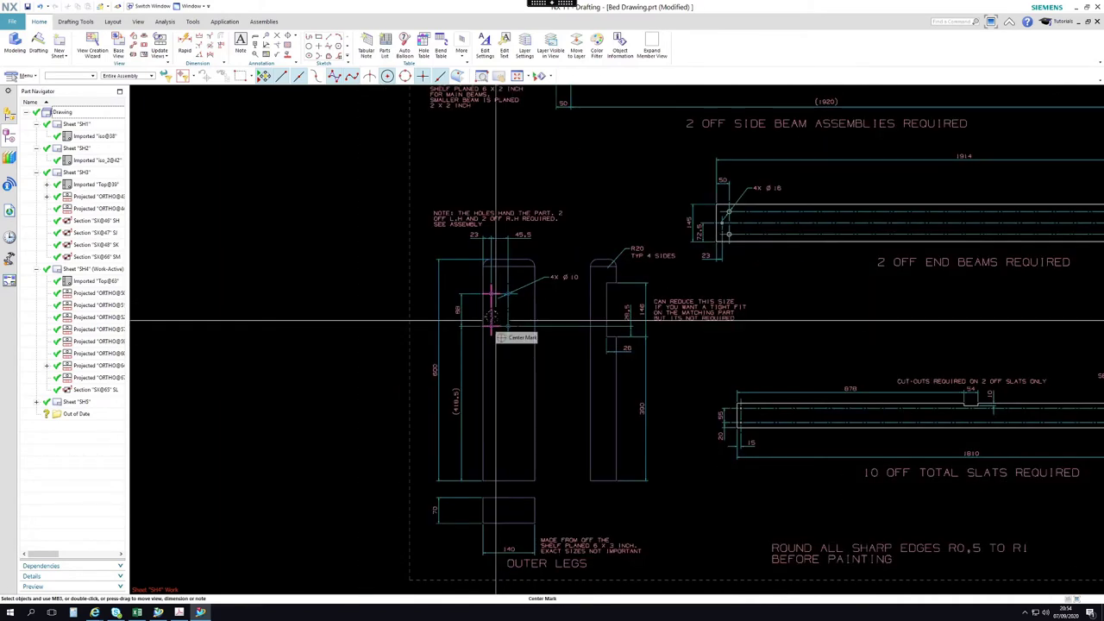
pyautogui.scroll(3, 493, 321)
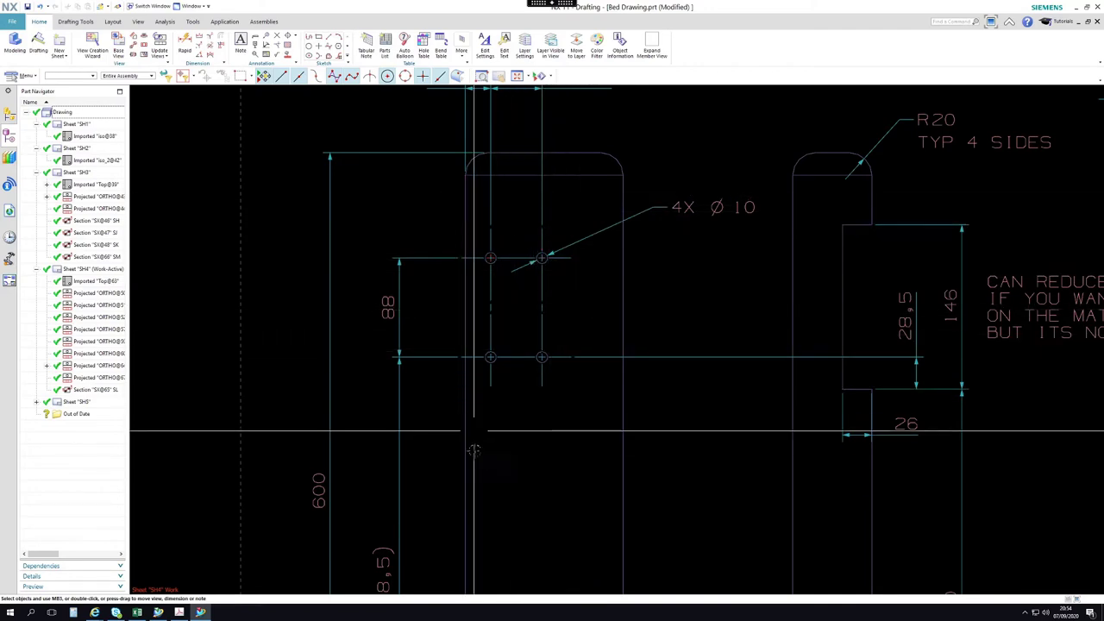
pyautogui.scroll(-4, 474, 259)
pyautogui.scroll(-2, 557, 216)
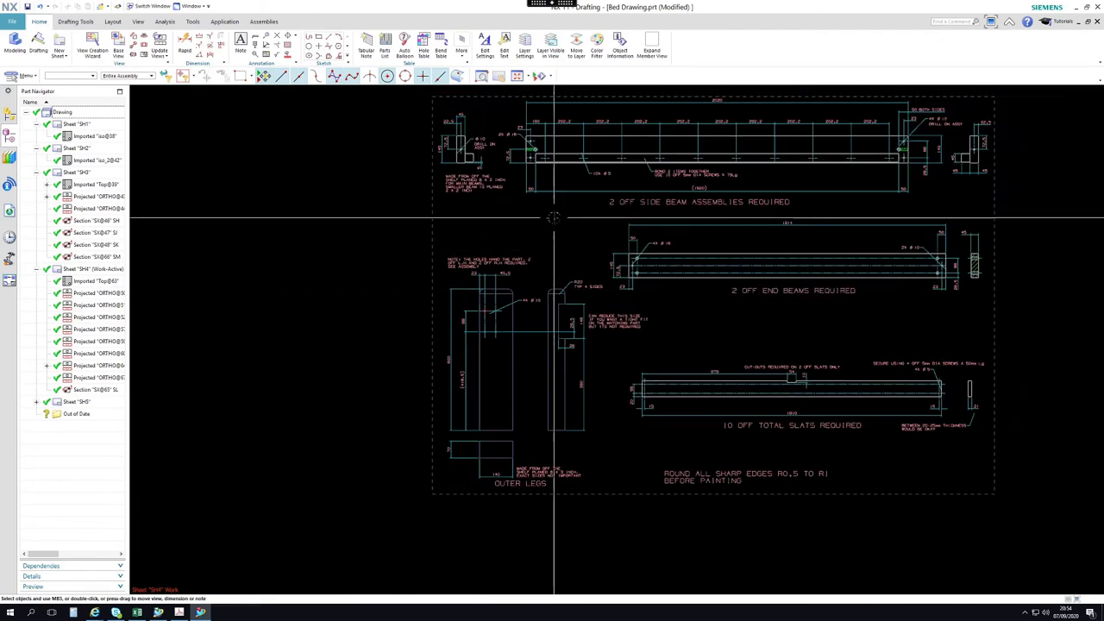
pyautogui.scroll(3, 745, 267)
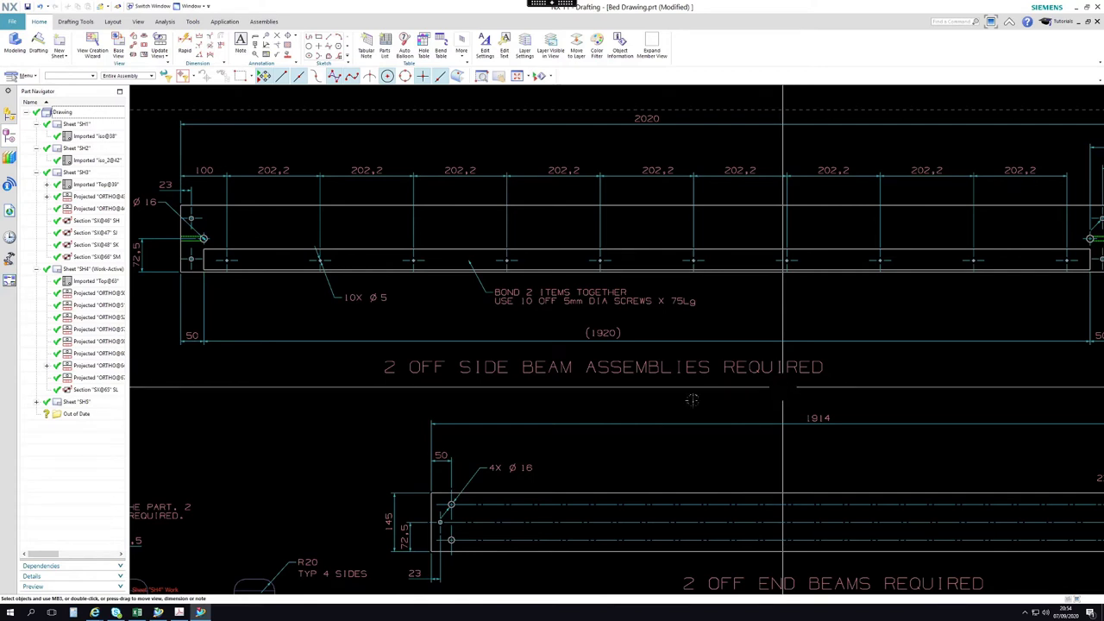
pyautogui.keyDown('shift'); pyautogui.moveTo(419, 436); pyautogui.dragTo(500, 468, button='middle'); pyautogui.keyUp('shift')
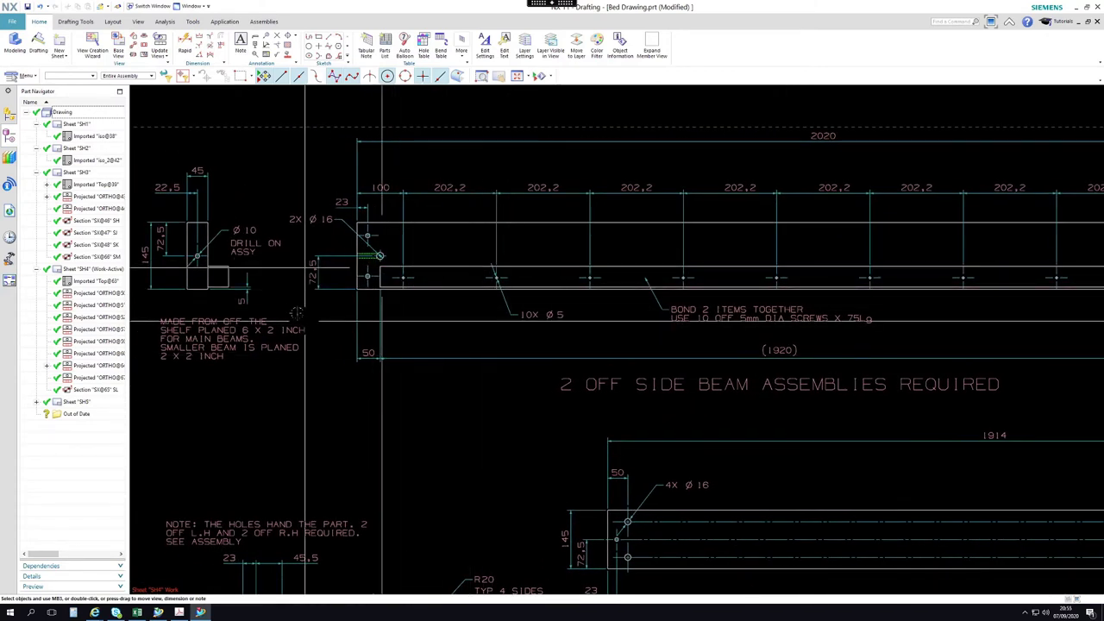
pyautogui.moveTo(370, 289)
pyautogui.keyDown('shift'); pyautogui.mouseDown(button='middle')
pyautogui.moveTo(359, 316)
pyautogui.moveTo(272, 272)
pyautogui.mouseUp(button='middle'); pyautogui.keyUp('shift')
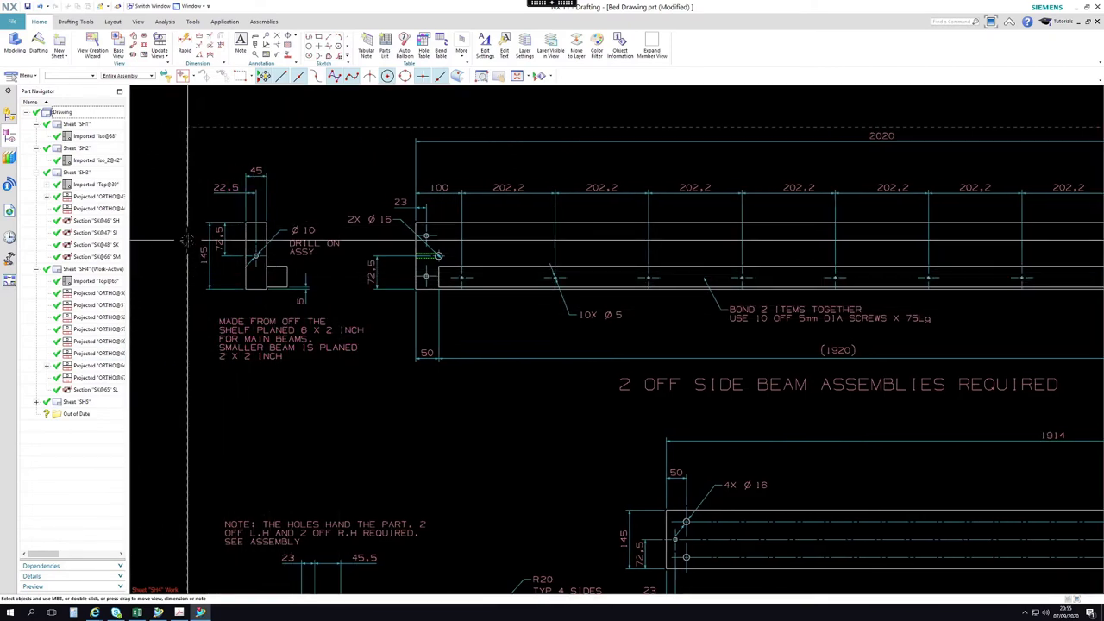
pyautogui.scroll(1, 198, 250)
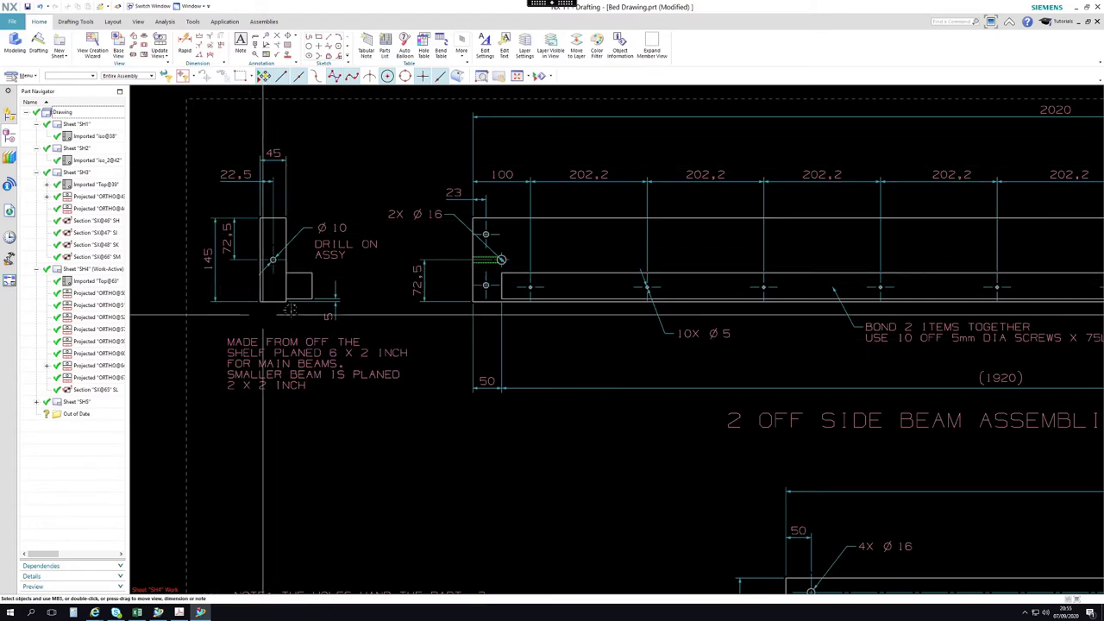
pyautogui.scroll(-4, 393, 336)
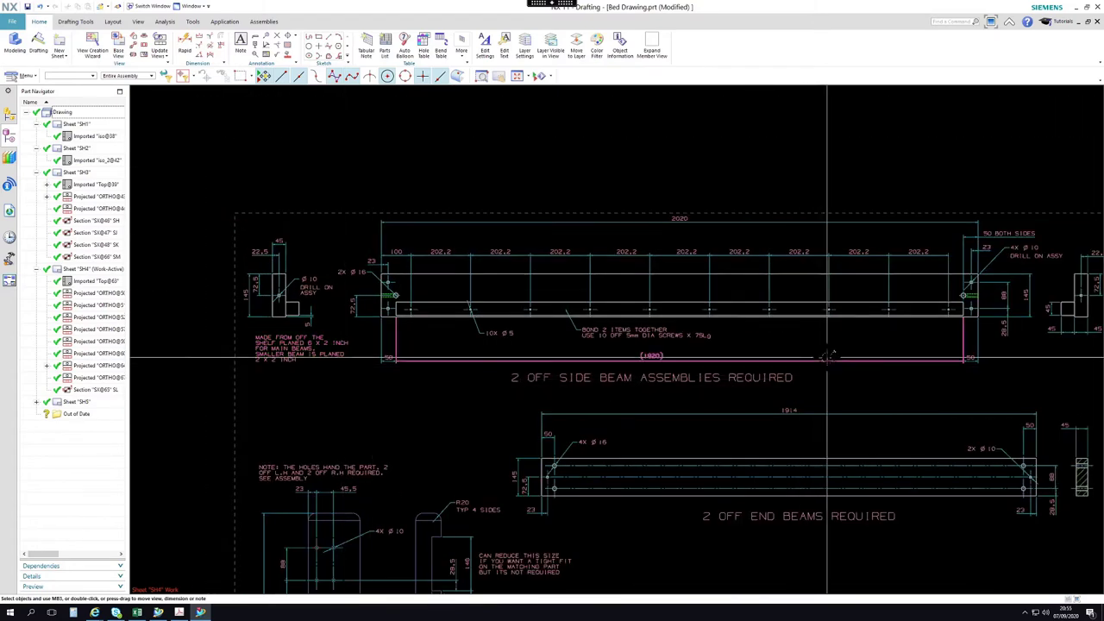
pyautogui.keyDown('shift'); pyautogui.moveTo(827, 354); pyautogui.dragTo(561, 365, button='middle'); pyautogui.keyUp('shift')
pyautogui.scroll(5, 732, 398)
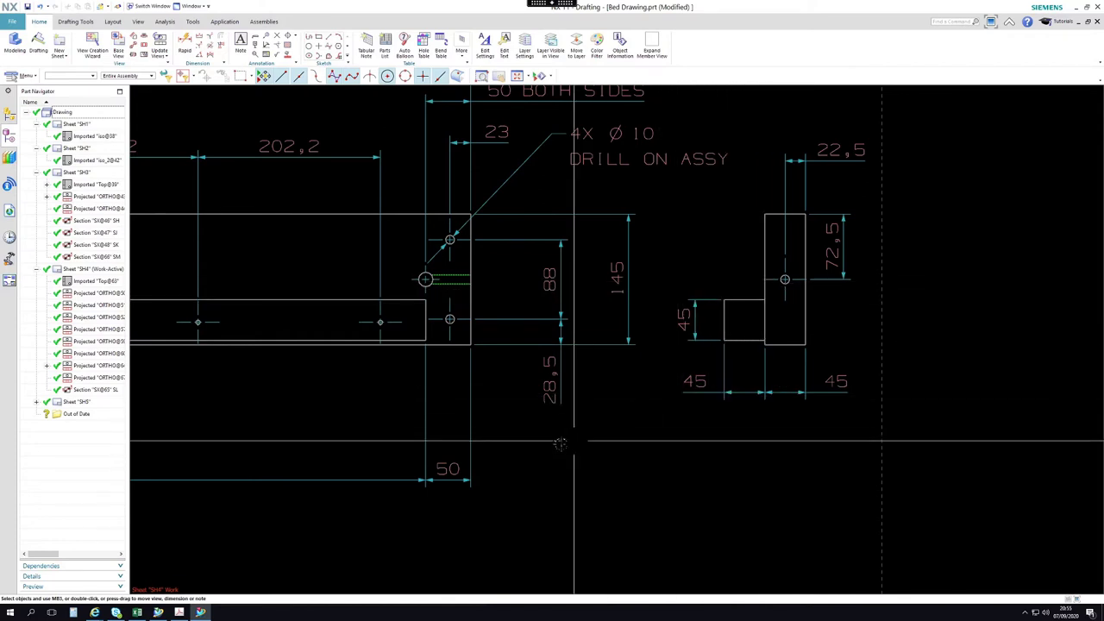
pyautogui.moveTo(697, 443); pyautogui.dragTo(778, 420, button='middle')
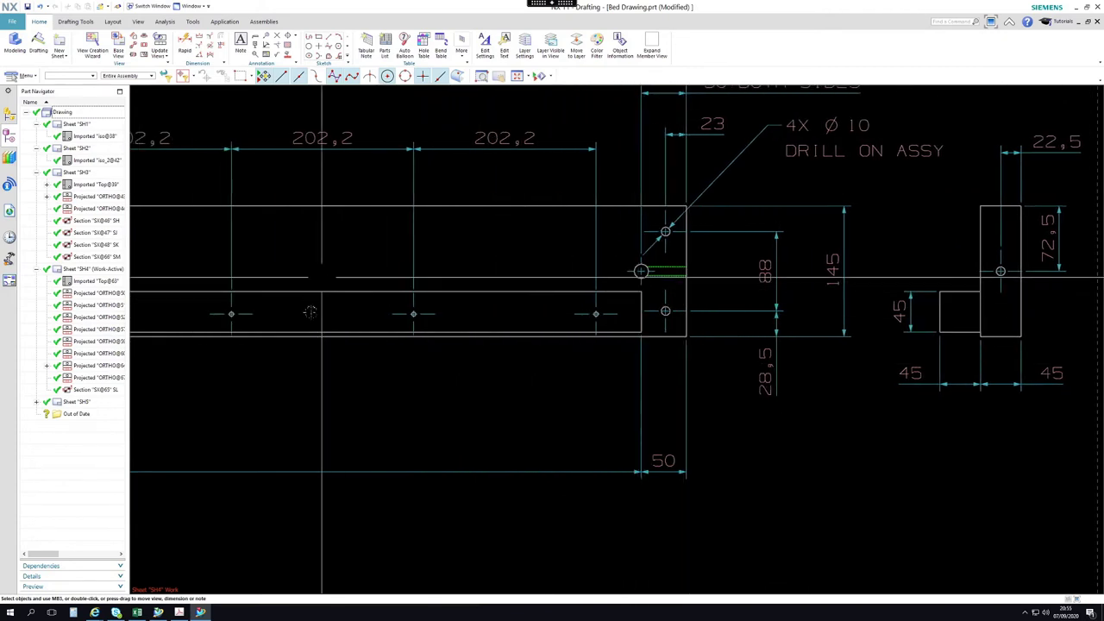
pyautogui.scroll(-3, 569, 387)
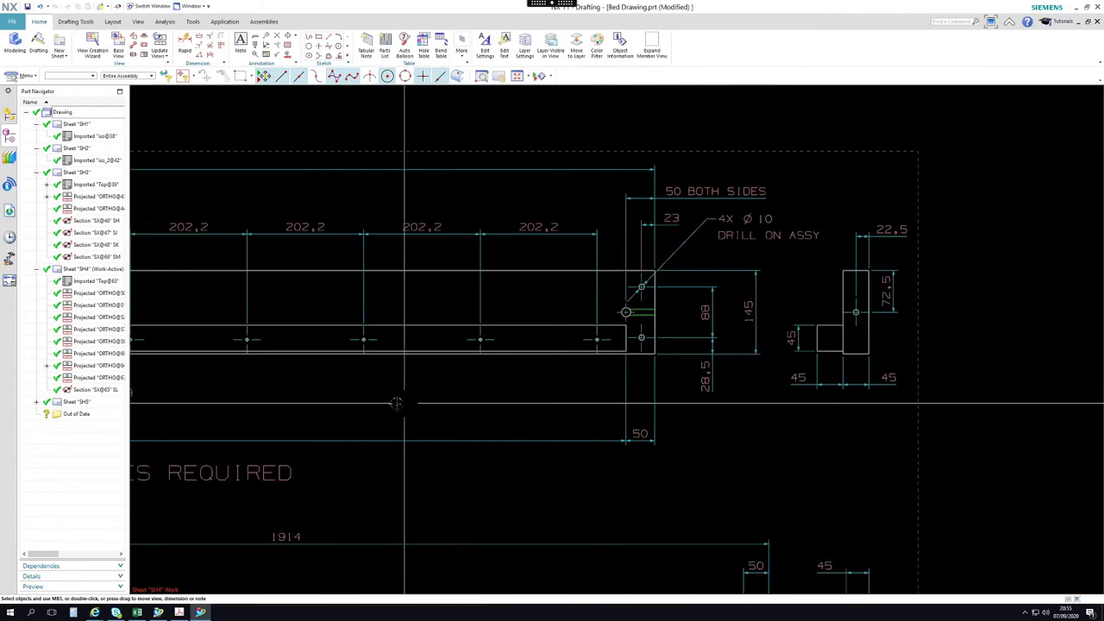
pyautogui.scroll(1, 625, 405)
pyautogui.moveTo(624, 405); pyautogui.dragTo(882, 402, button='middle')
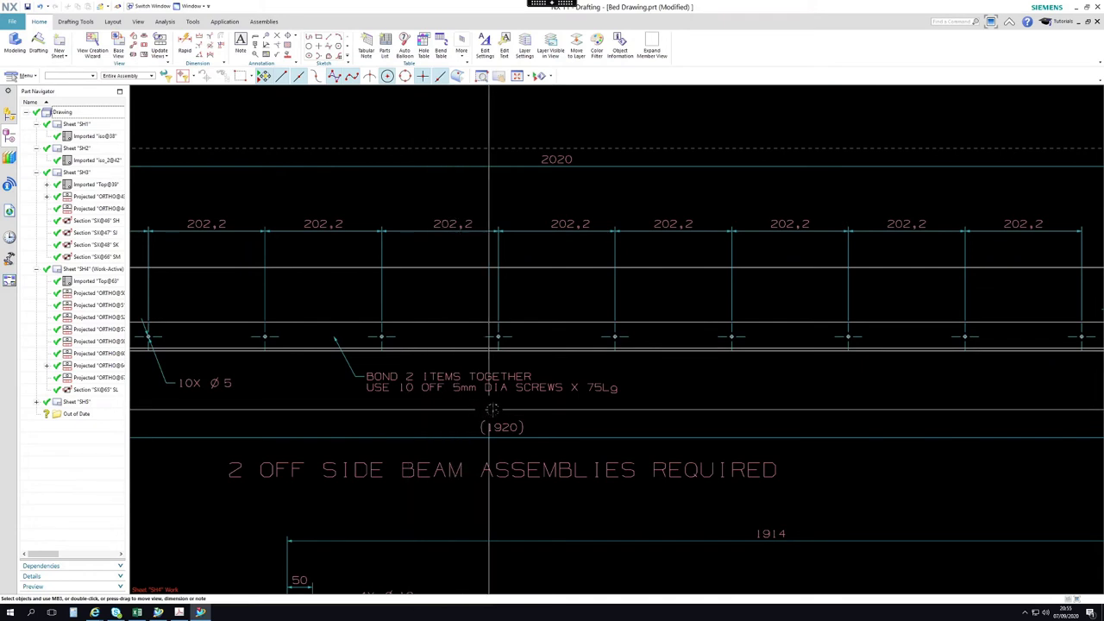
pyautogui.scroll(-2, 619, 408)
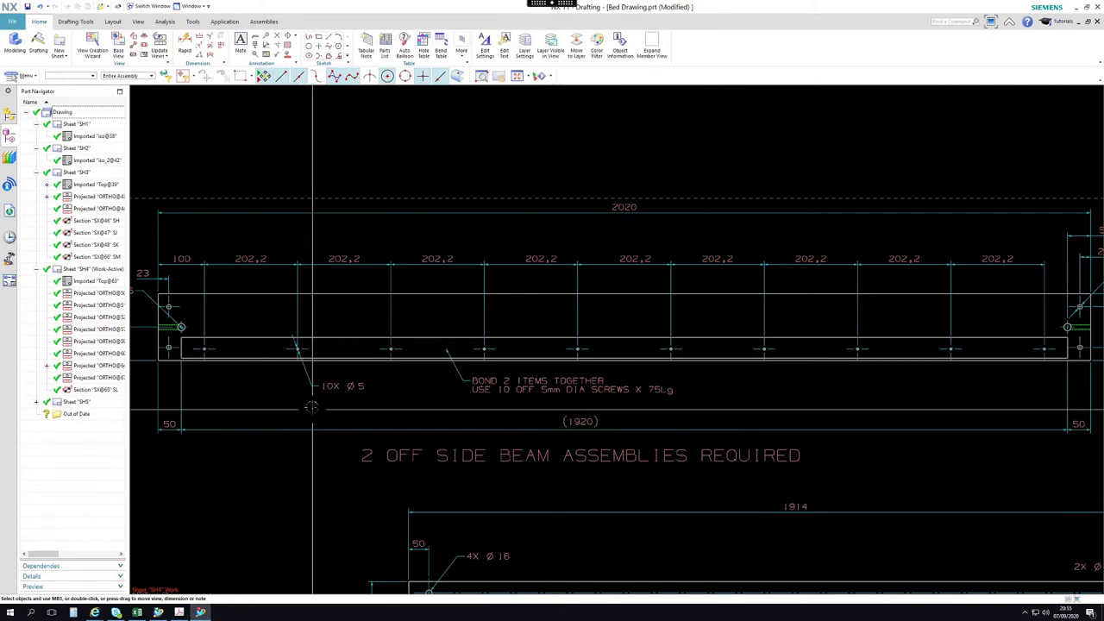
pyautogui.keyDown('shift'); pyautogui.moveTo(328, 415); pyautogui.dragTo(388, 416, button='middle'); pyautogui.keyUp('shift')
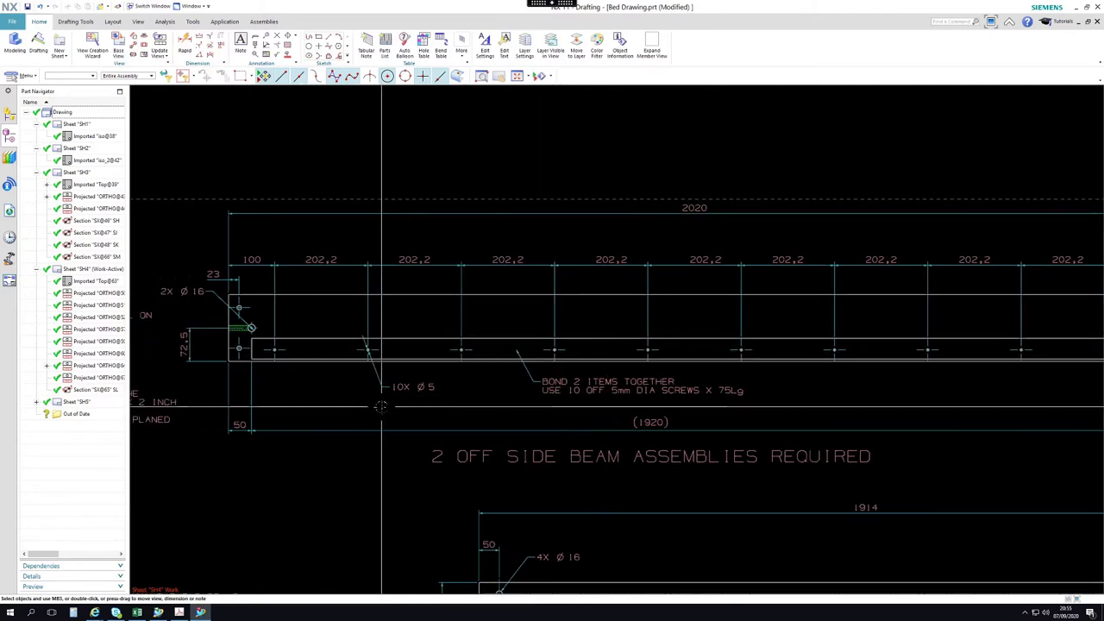
pyautogui.scroll(1, 380, 407)
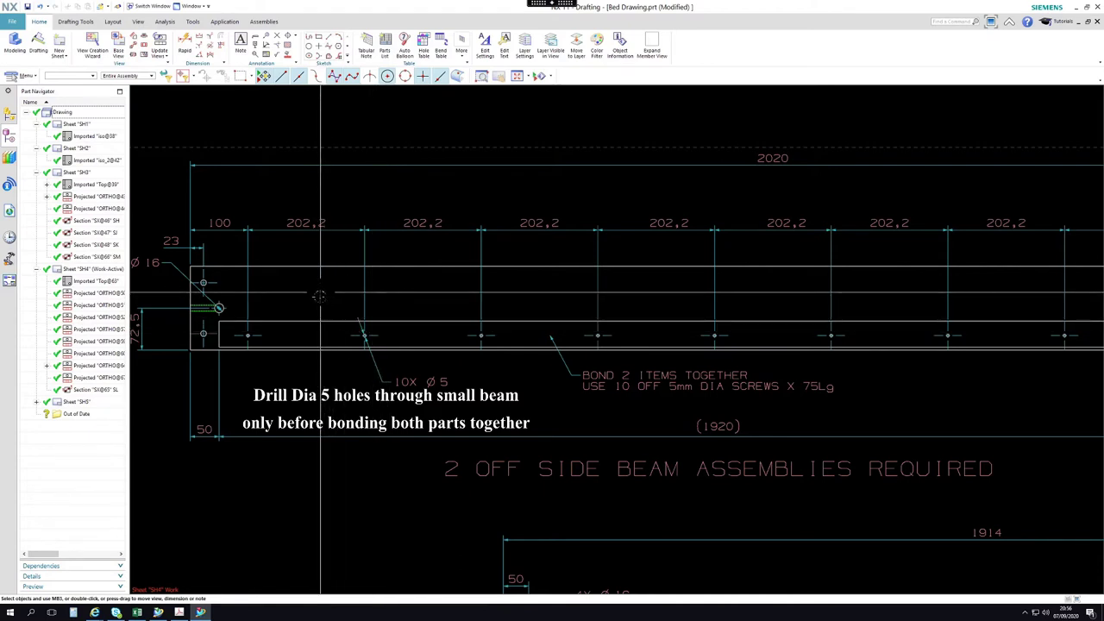
pyautogui.keyDown('shift'); pyautogui.moveTo(320, 295); pyautogui.dragTo(310, 363, button='middle'); pyautogui.keyUp('shift')
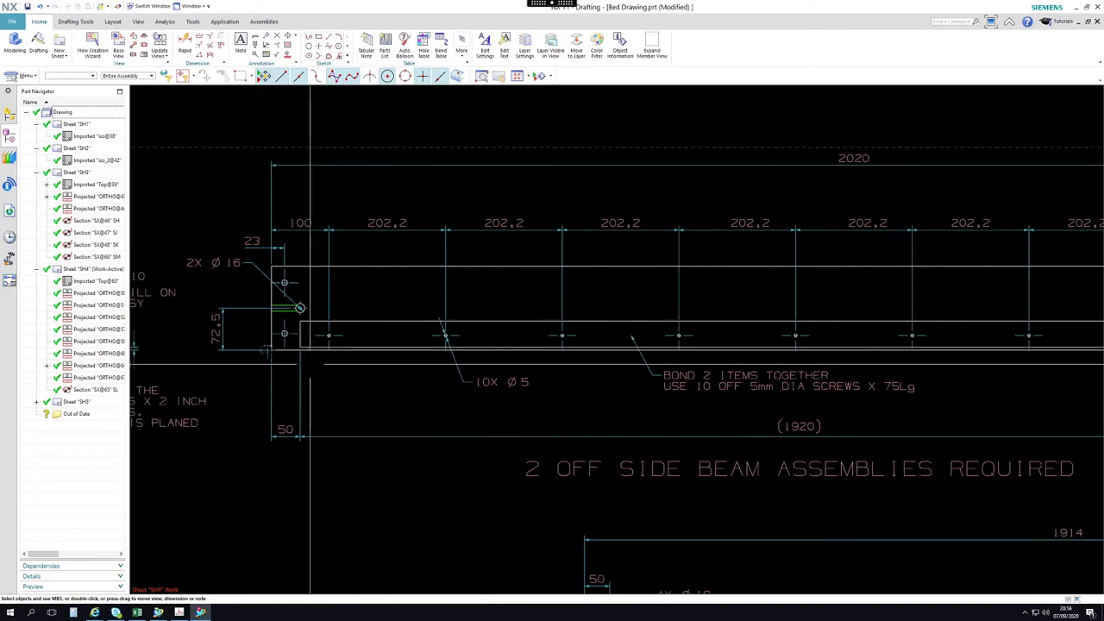
pyautogui.scroll(2, 311, 363)
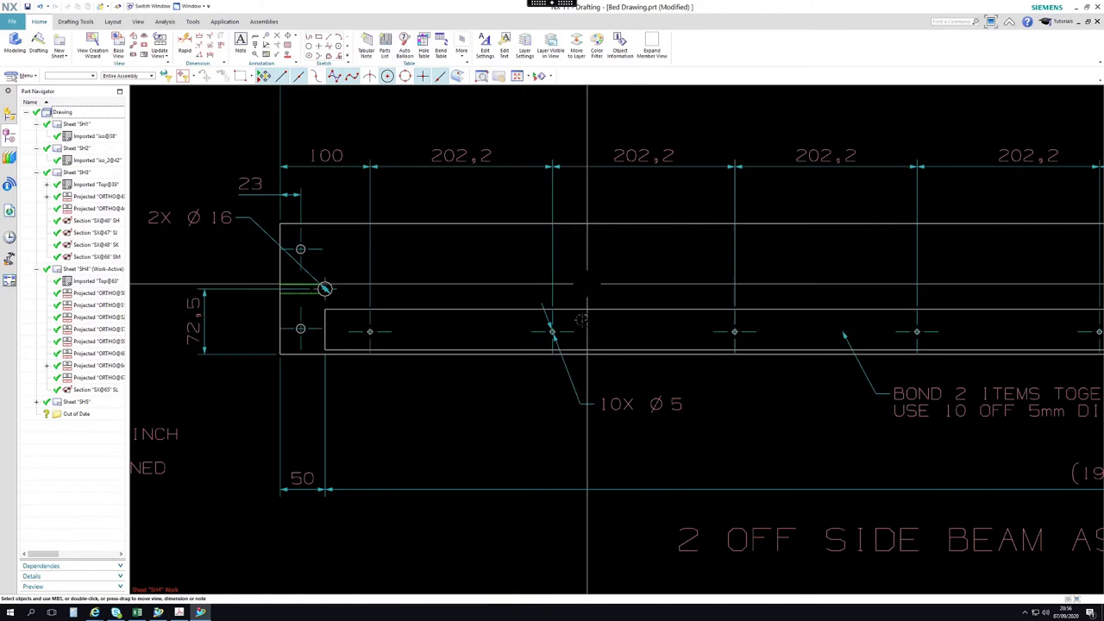
pyautogui.scroll(-2, 391, 398)
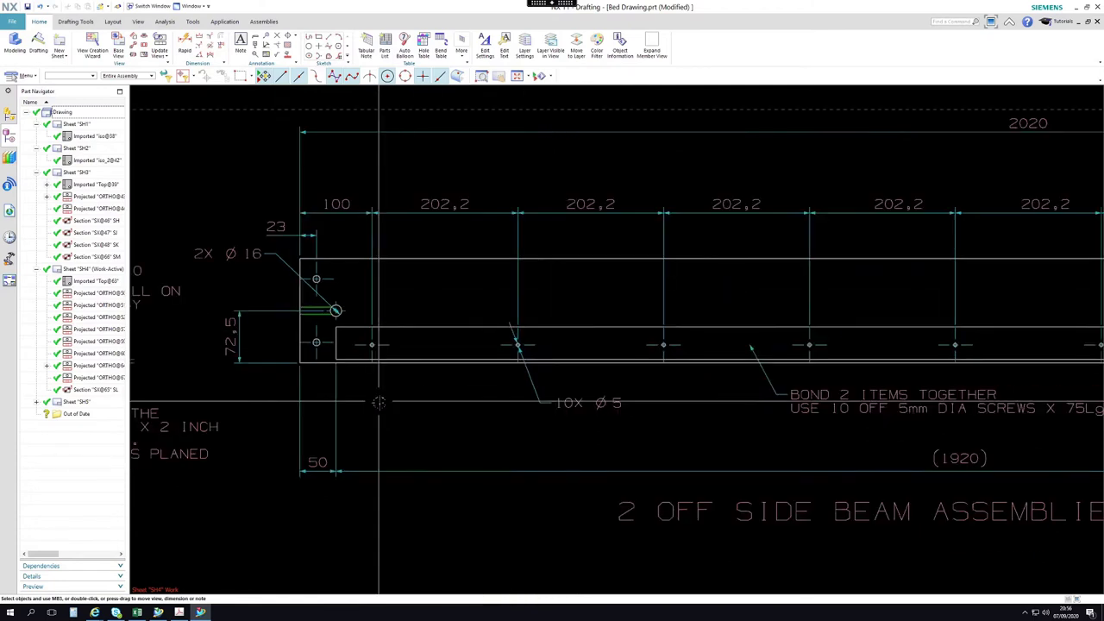
pyautogui.scroll(-3, 405, 418)
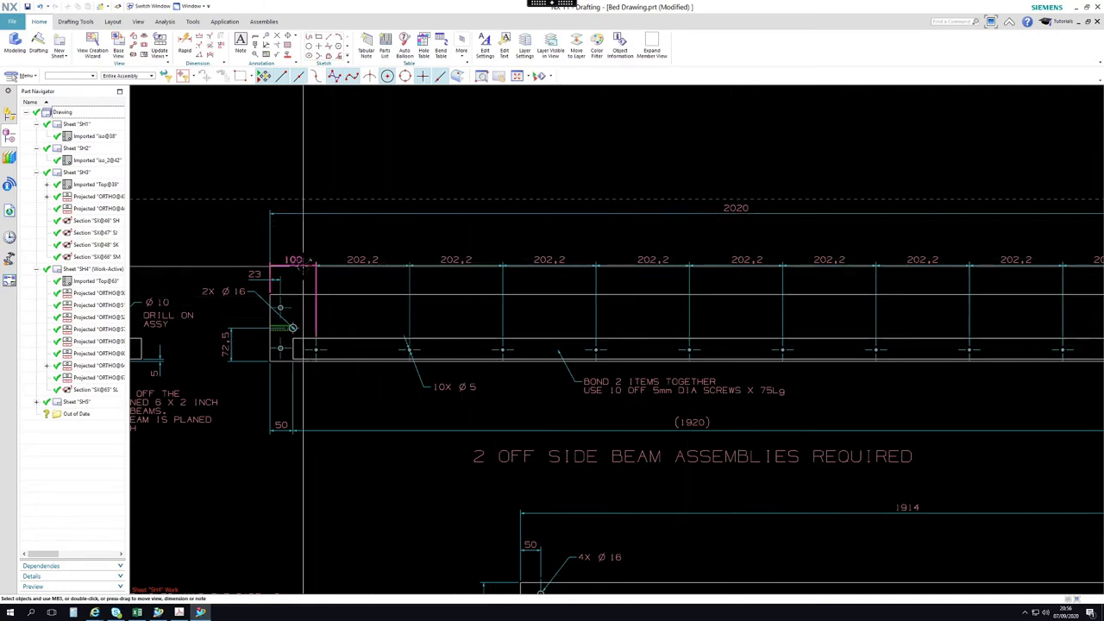
pyautogui.scroll(-1, 436, 353)
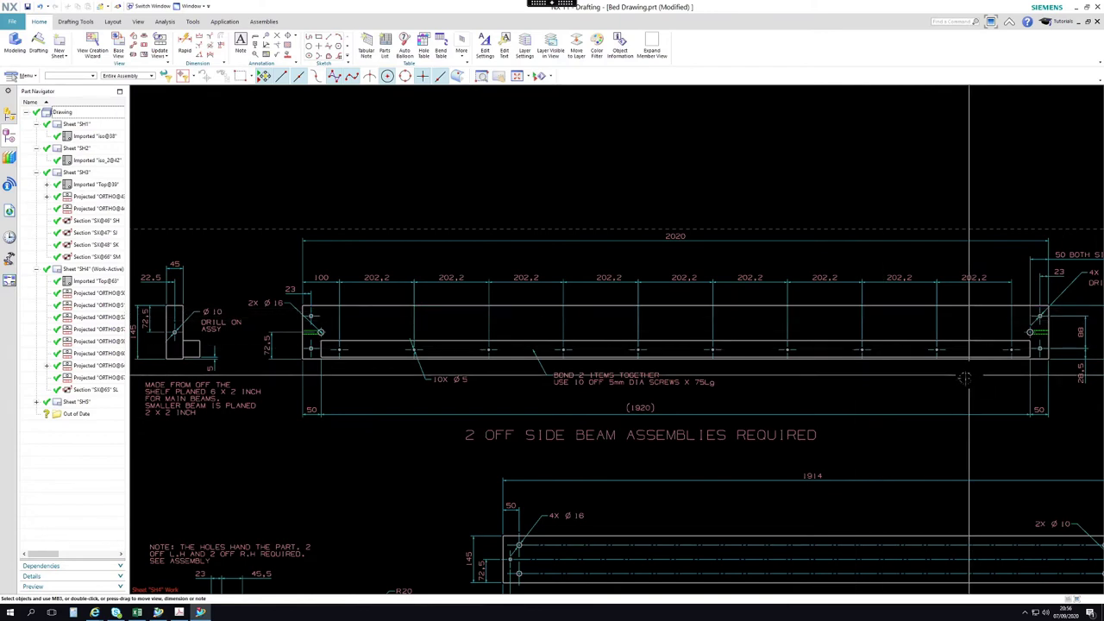
pyautogui.keyDown('shift'); pyautogui.moveTo(944, 389); pyautogui.dragTo(992, 392, button='middle'); pyautogui.keyUp('shift')
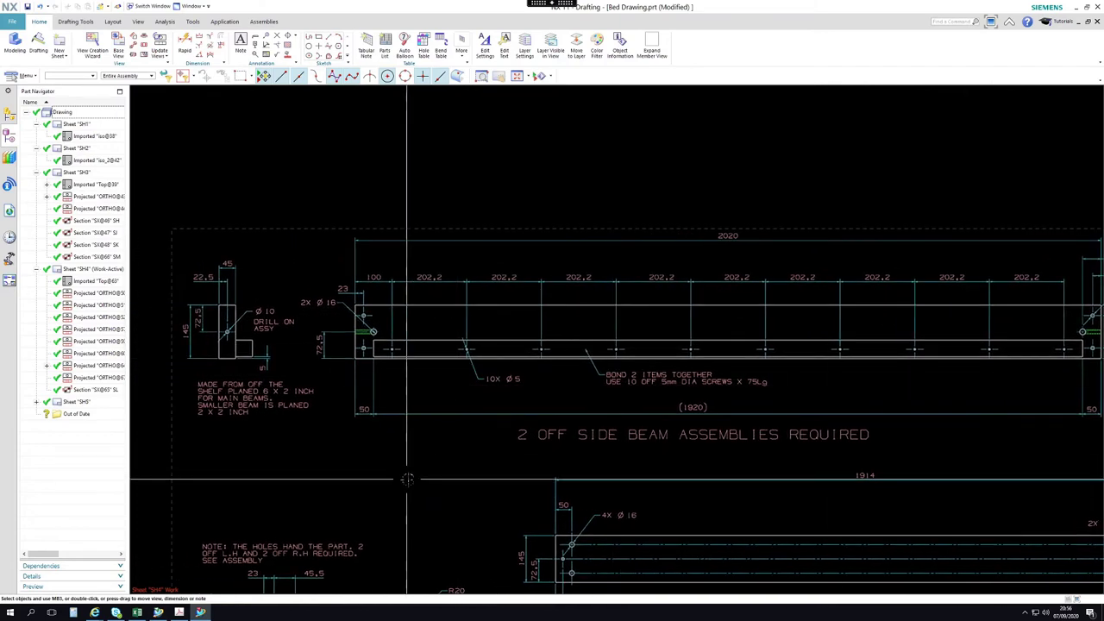
pyautogui.scroll(4, 293, 332)
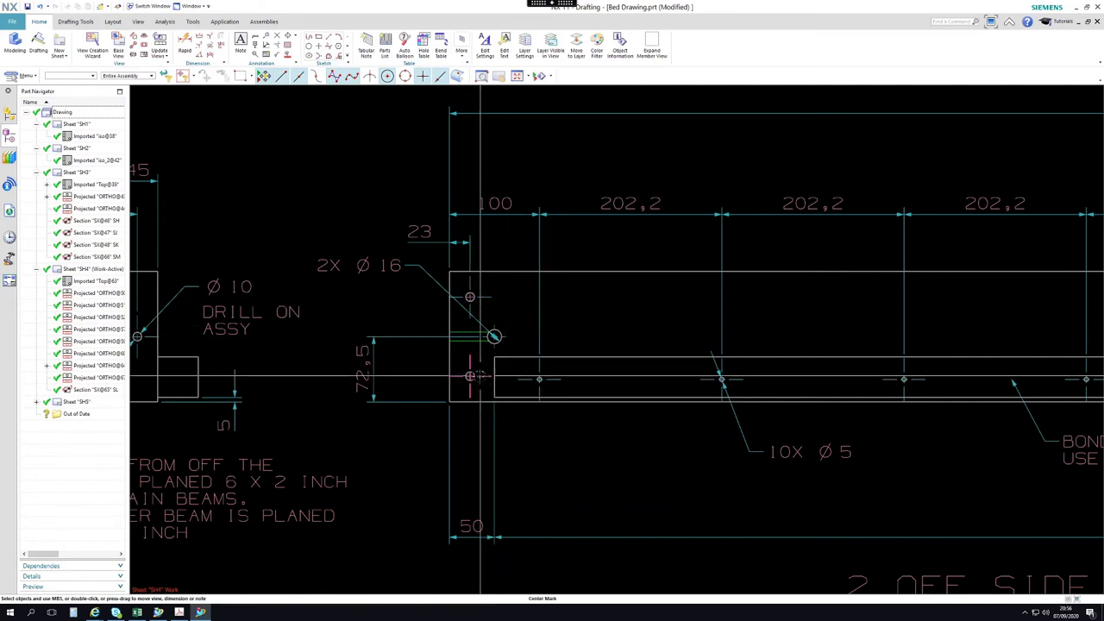
pyautogui.scroll(-2, 363, 319)
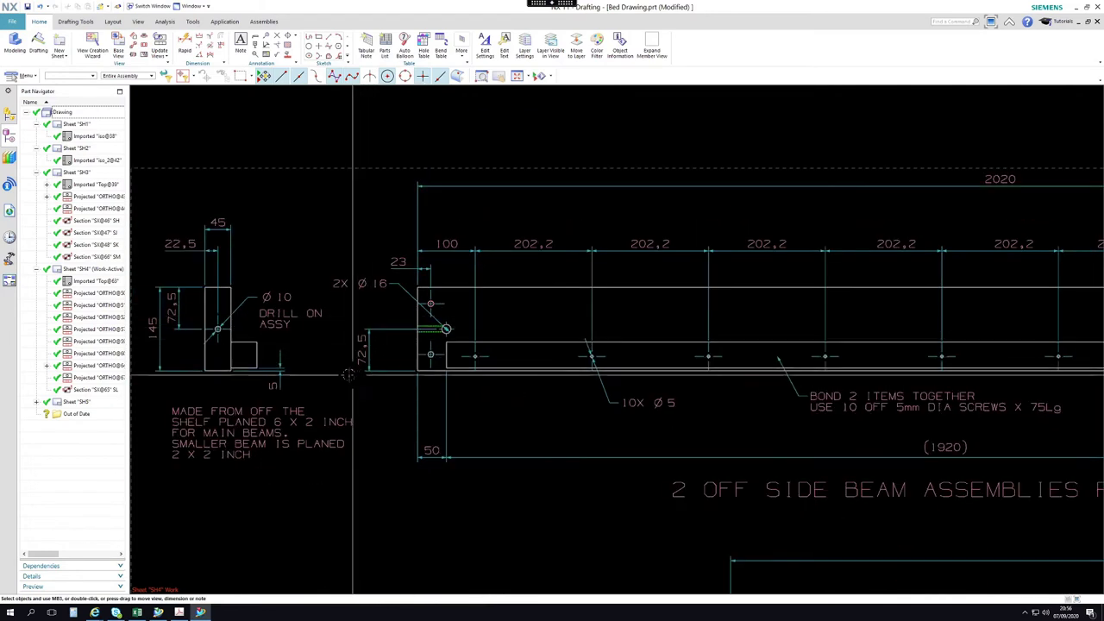
pyautogui.moveTo(318, 353); pyautogui.dragTo(376, 355, button='middle')
pyautogui.scroll(2, 293, 332)
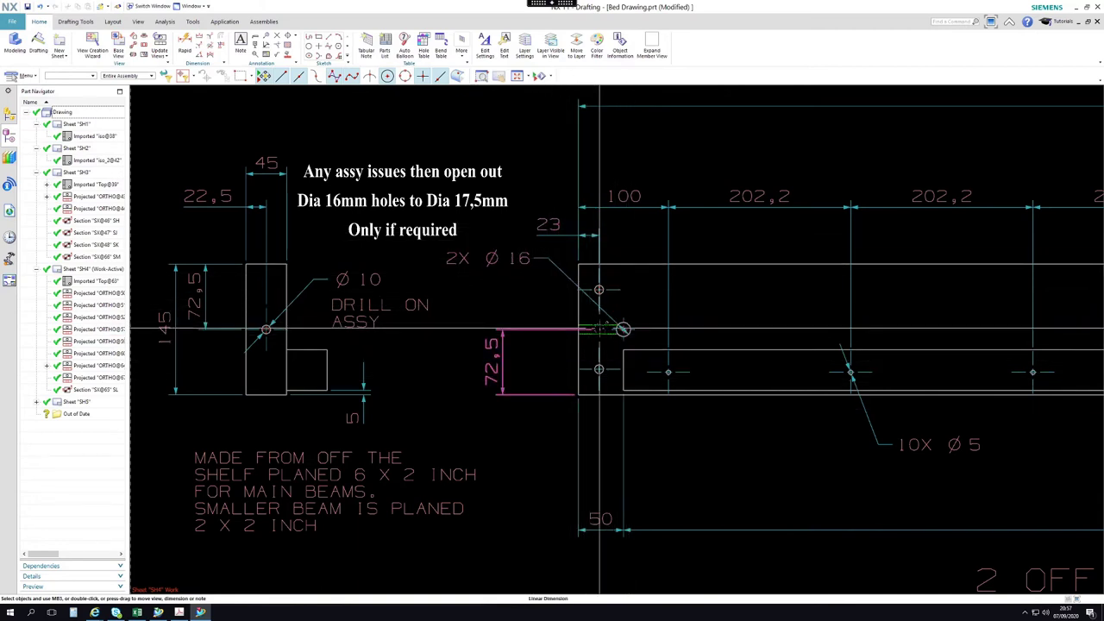
# - Pan past the side beam assemblies and zoom out to the 2 OFF END BEAMS view showing 1914
pyautogui.scroll(-3, 396, 349)
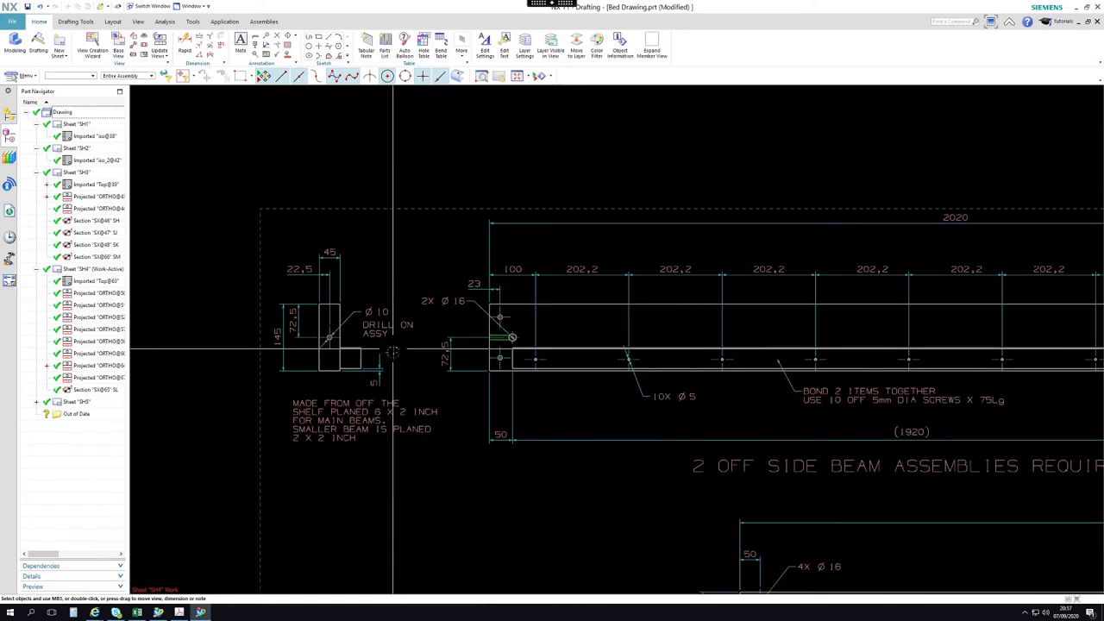
pyautogui.moveTo(604, 468)
pyautogui.keyDown('shift'); pyautogui.mouseDown(button='middle')
pyautogui.moveTo(491, 488)
pyautogui.moveTo(428, 468)
pyautogui.mouseUp(button='middle'); pyautogui.keyUp('shift')
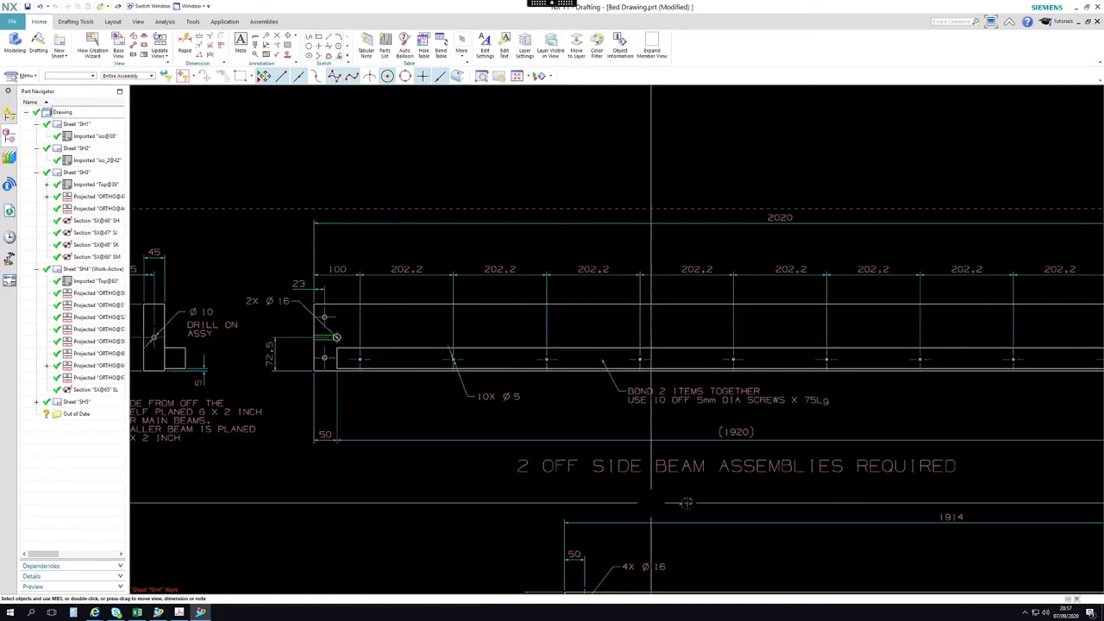
pyautogui.keyDown('shift'); pyautogui.moveTo(730, 510); pyautogui.dragTo(672, 509, button='middle'); pyautogui.keyUp('shift')
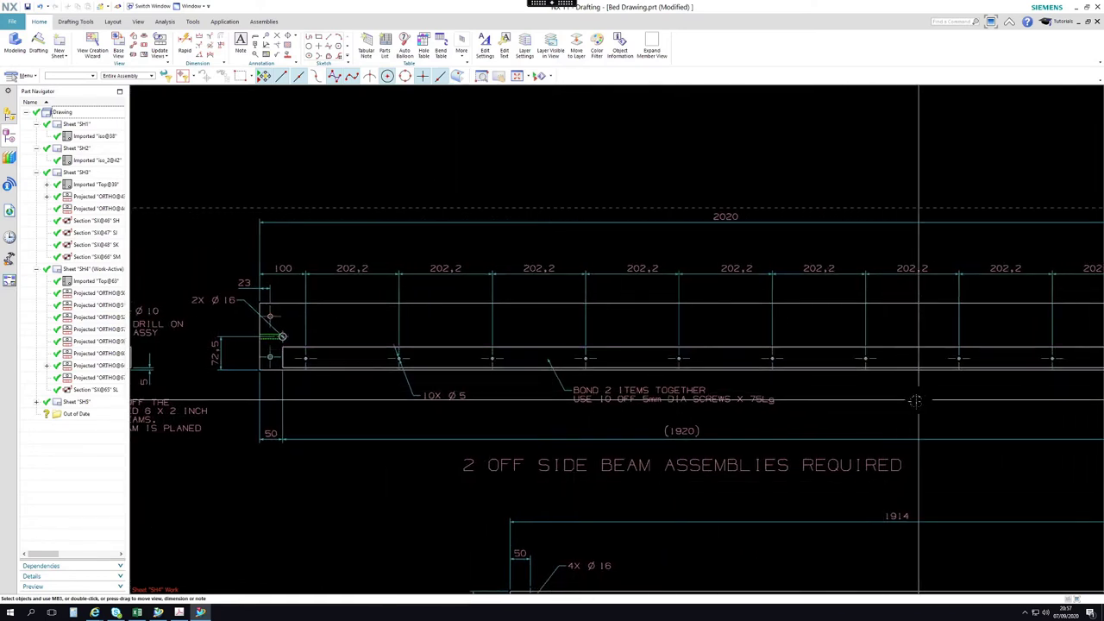
pyautogui.keyDown('shift'); pyautogui.moveTo(902, 413); pyautogui.dragTo(642, 400, button='middle'); pyautogui.keyUp('shift')
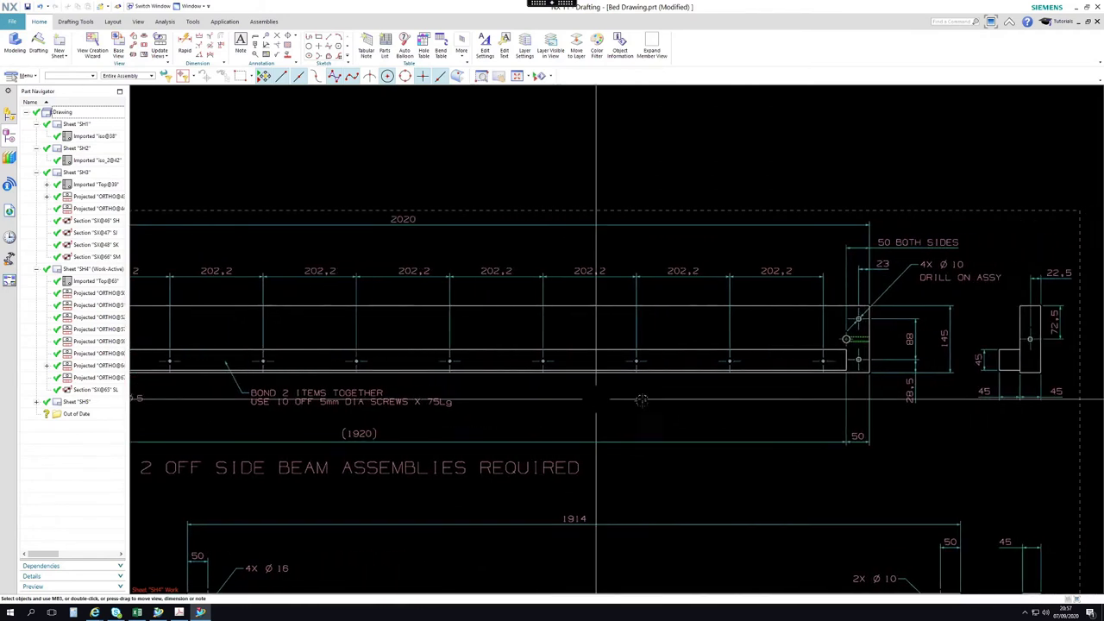
pyautogui.moveTo(962, 458)
pyautogui.keyDown('shift'); pyautogui.mouseDown(button='middle')
pyautogui.moveTo(882, 458)
pyautogui.moveTo(866, 435)
pyautogui.mouseUp(button='middle'); pyautogui.keyUp('shift')
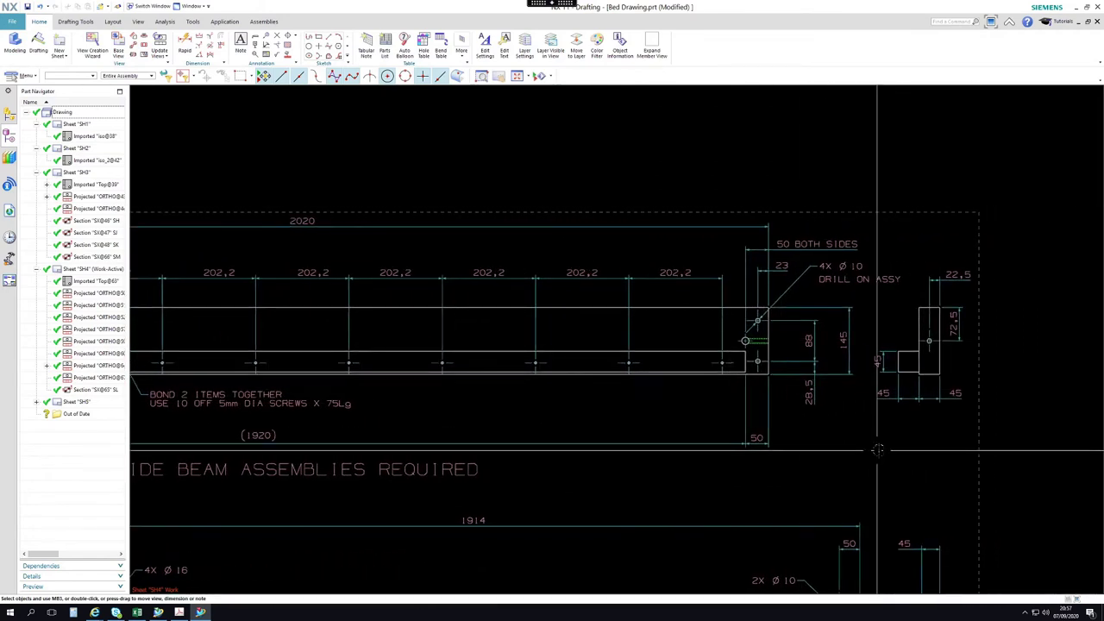
pyautogui.scroll(-3, 848, 400)
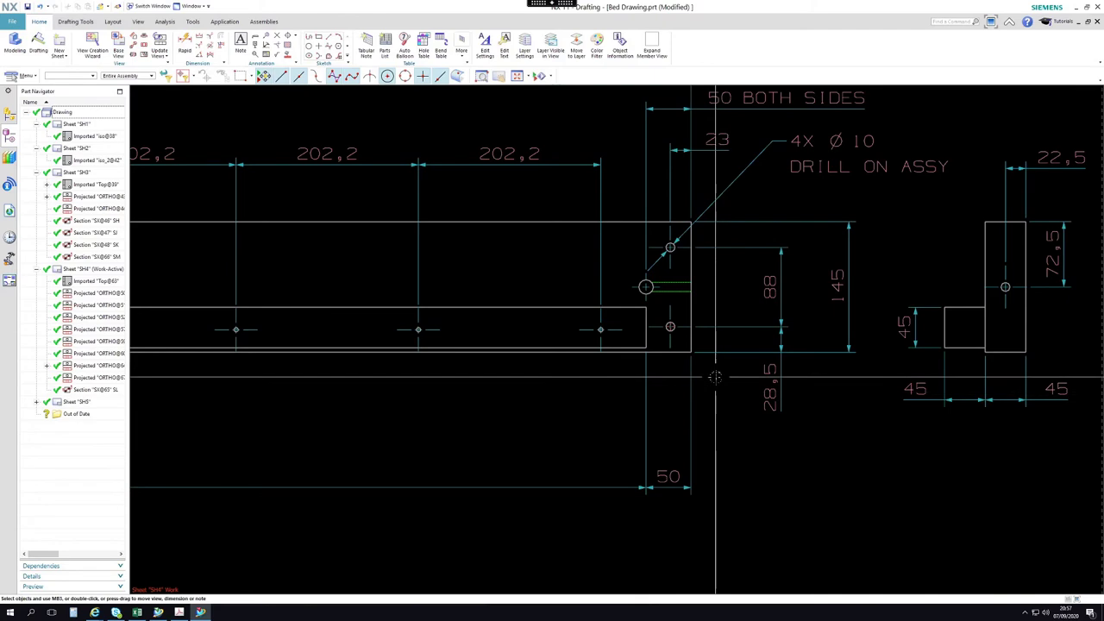
pyautogui.scroll(-1, 715, 376)
pyautogui.keyDown('shift'); pyautogui.moveTo(885, 451); pyautogui.dragTo(834, 475, button='middle'); pyautogui.keyUp('shift')
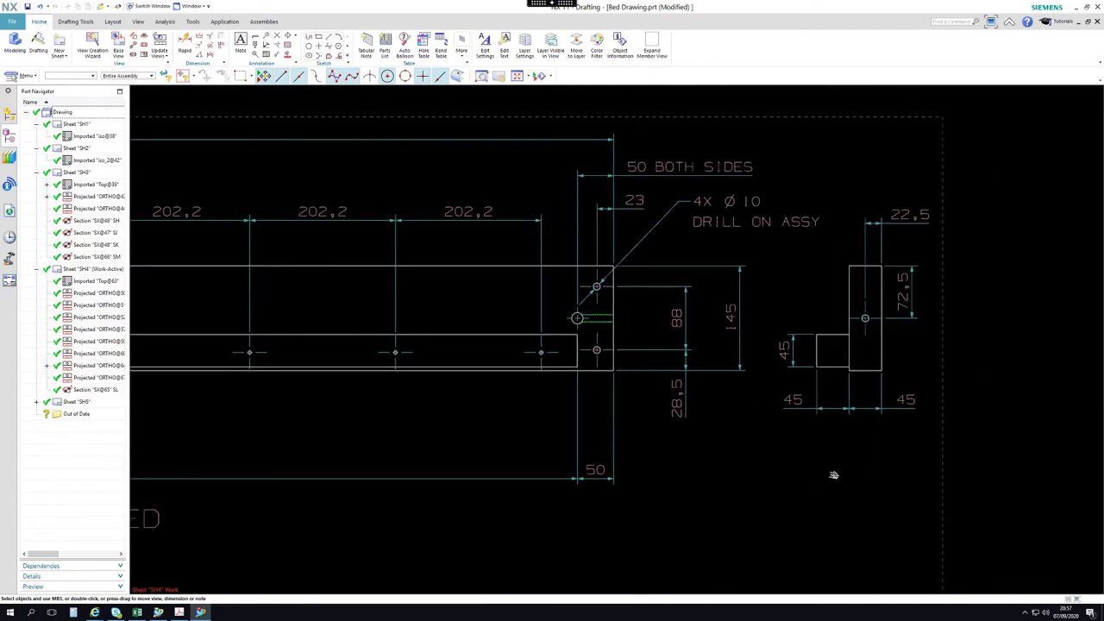
pyautogui.scroll(-4, 777, 448)
pyautogui.keyDown('shift'); pyautogui.moveTo(759, 449); pyautogui.dragTo(853, 253, button='middle'); pyautogui.keyUp('shift')
pyautogui.scroll(1, 403, 422)
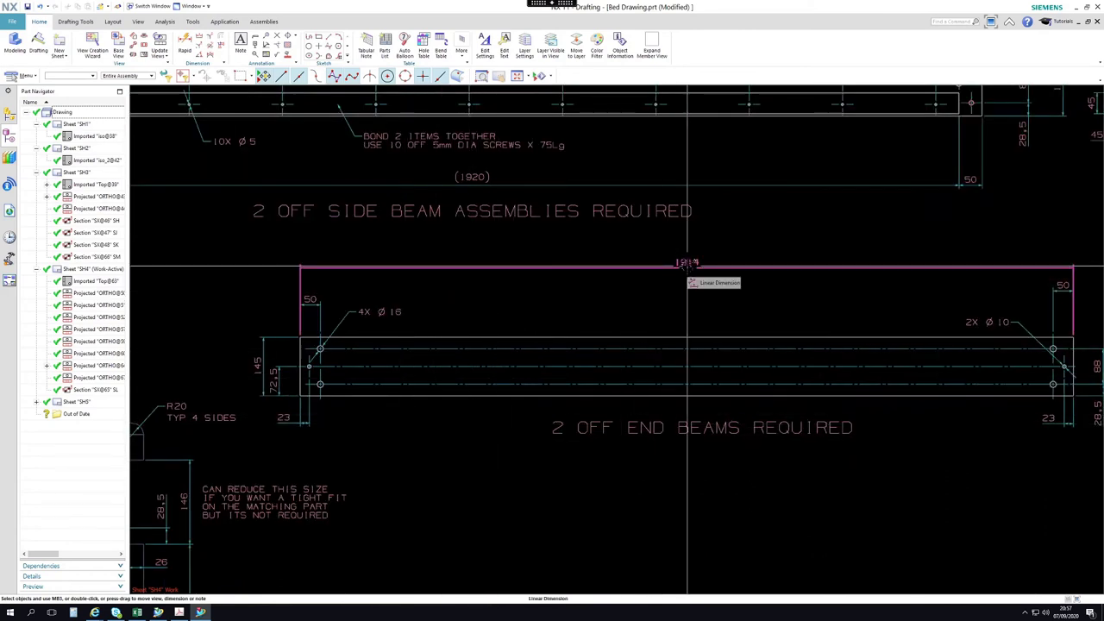
# - Zoom in to inspect the end beam's 4X Ø16 and 2X Ø10 hole callouts
pyautogui.keyDown('shift'); pyautogui.moveTo(308, 370); pyautogui.dragTo(356, 369, button='middle'); pyautogui.keyUp('shift')
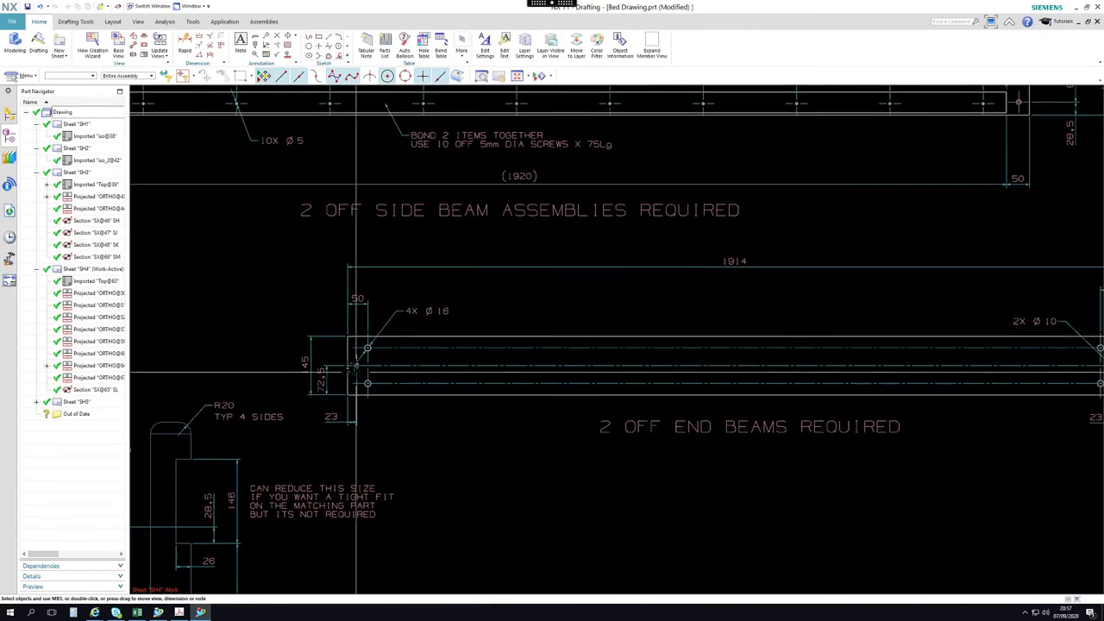
pyautogui.scroll(3, 356, 371)
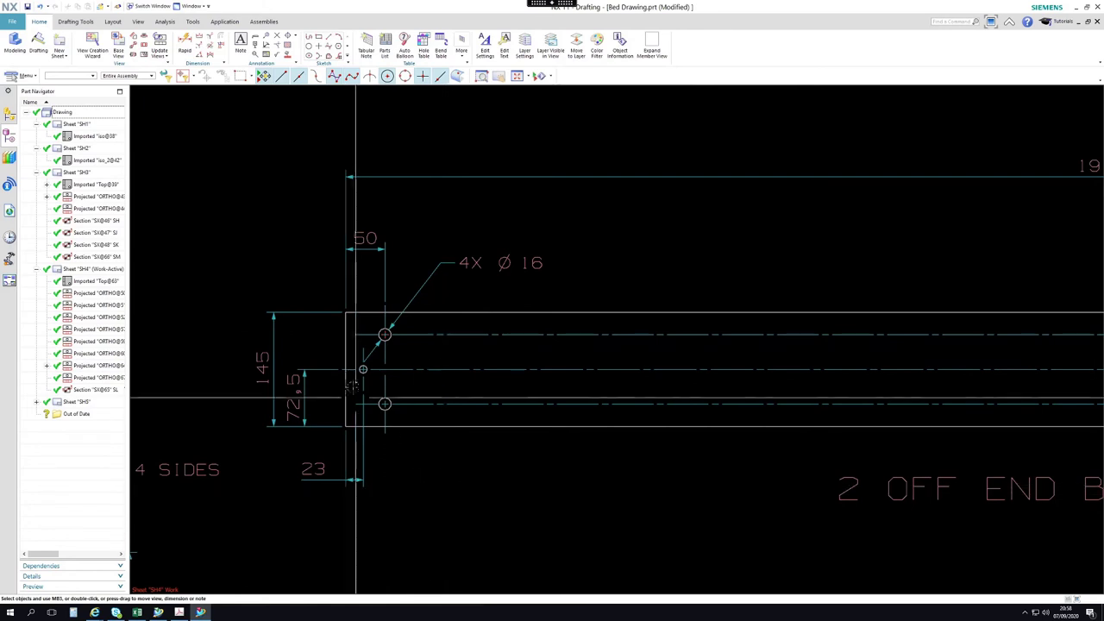
pyautogui.scroll(-4, 361, 369)
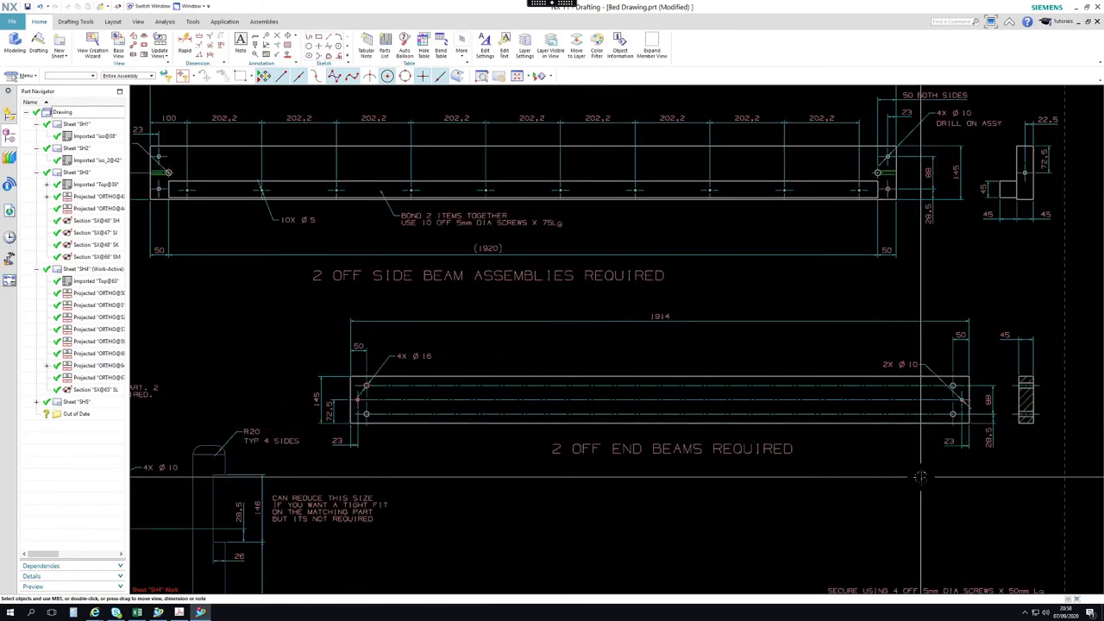
pyautogui.scroll(5, 923, 476)
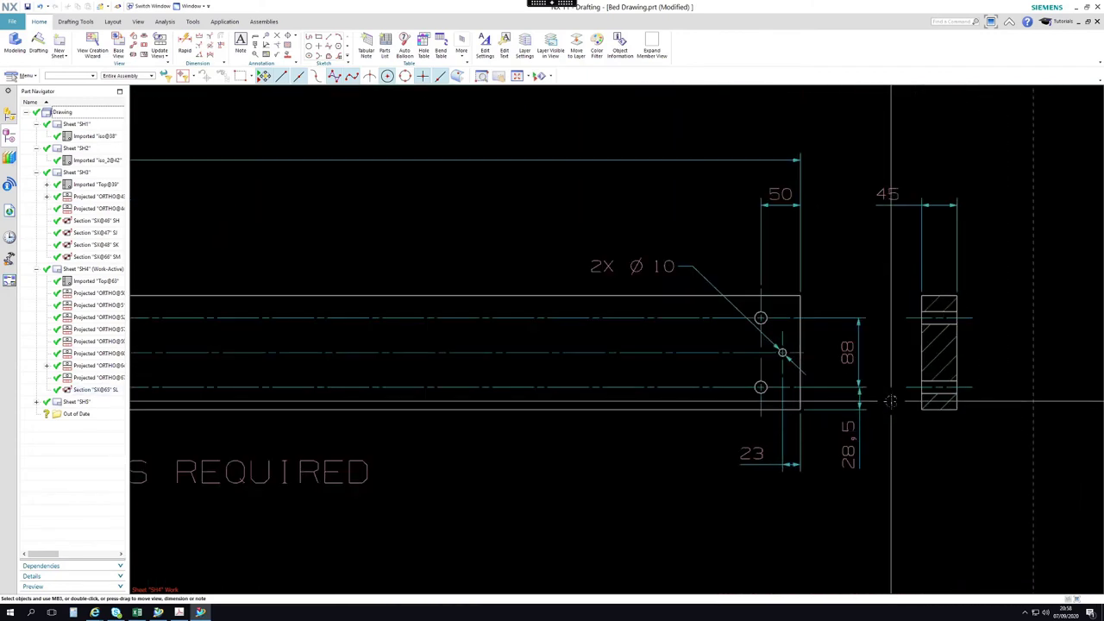
pyautogui.scroll(-3, 770, 474)
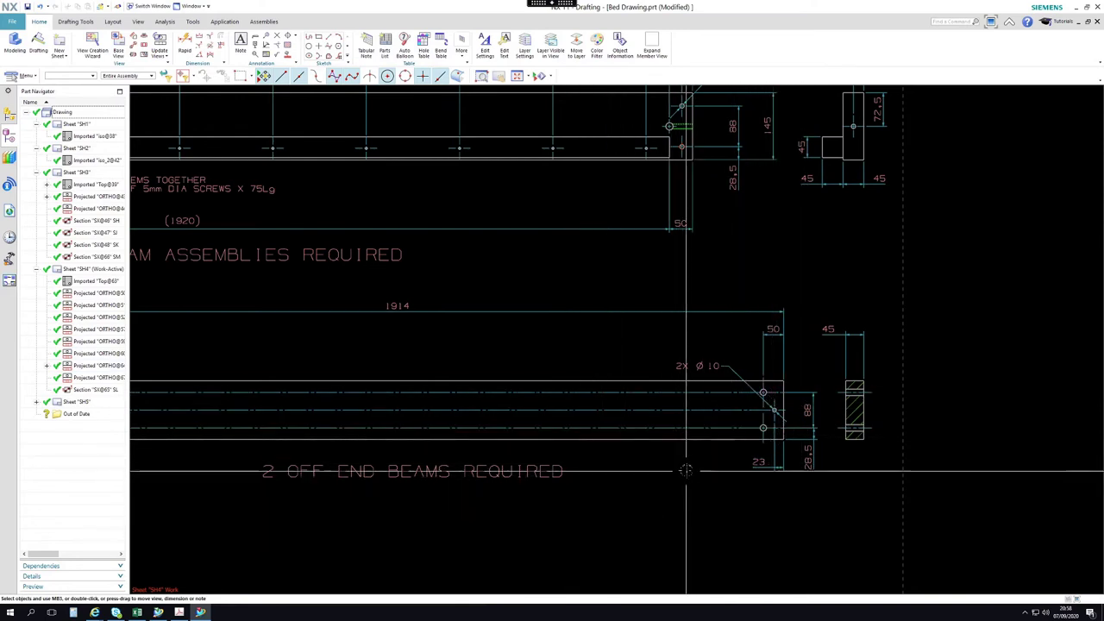
# - Zoom out and pan so the side and end beam views show together
pyautogui.scroll(-1, 687, 467)
pyautogui.moveTo(616, 518); pyautogui.dragTo(749, 470, button='middle')
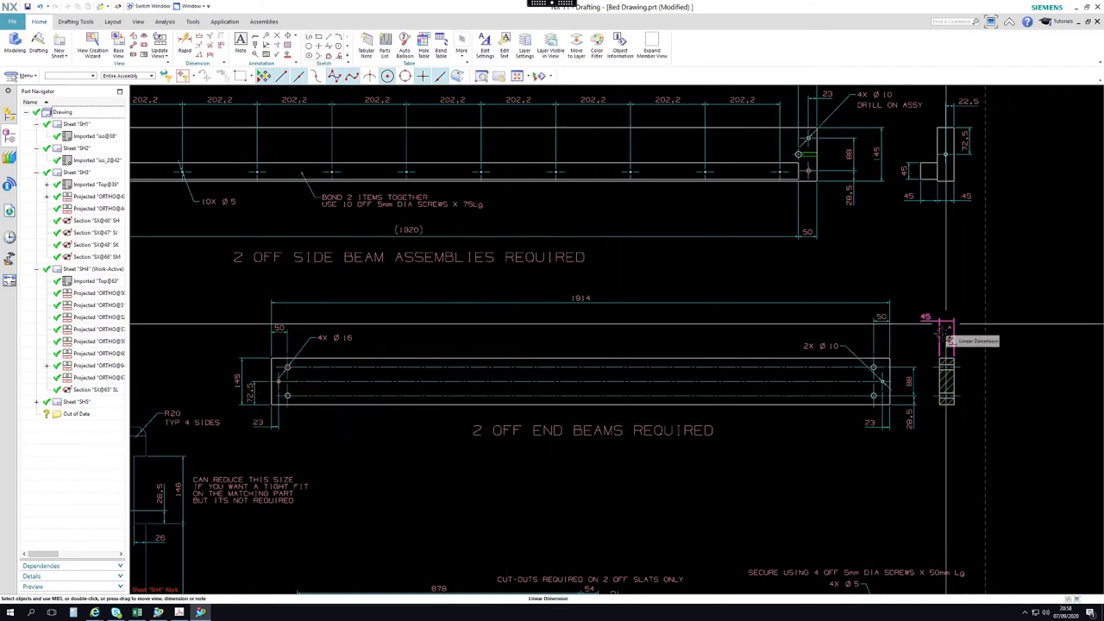
pyautogui.scroll(-1, 743, 468)
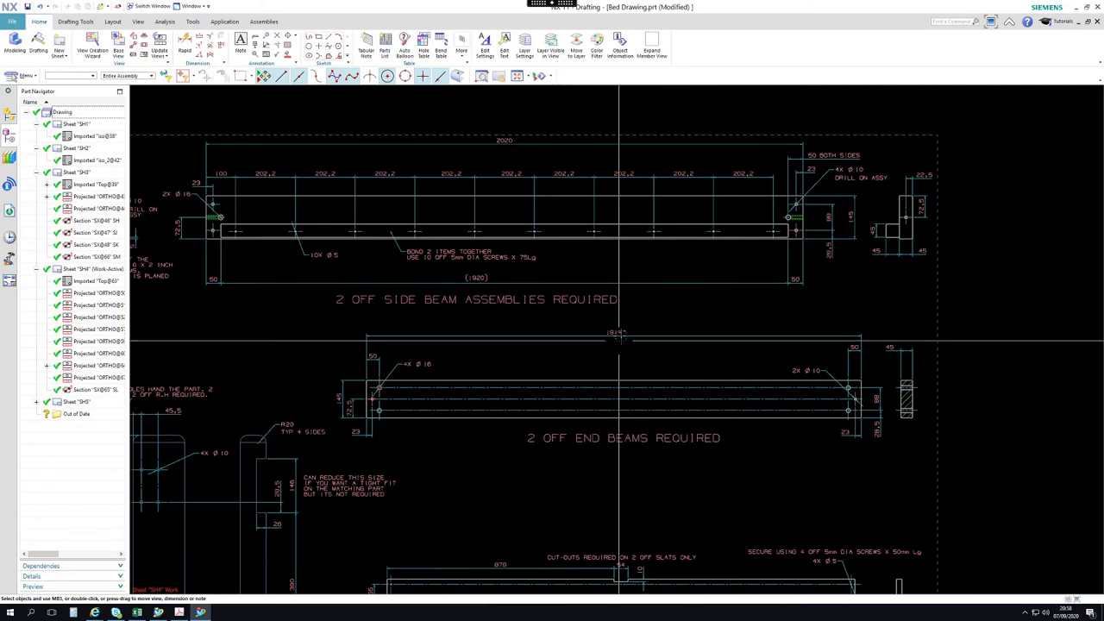
# - Zoom onto the 10 OFF TOTAL SLATS view's 54 by 10 cut-out and 5mm x 50mm screw note
pyautogui.scroll(-3, 598, 353)
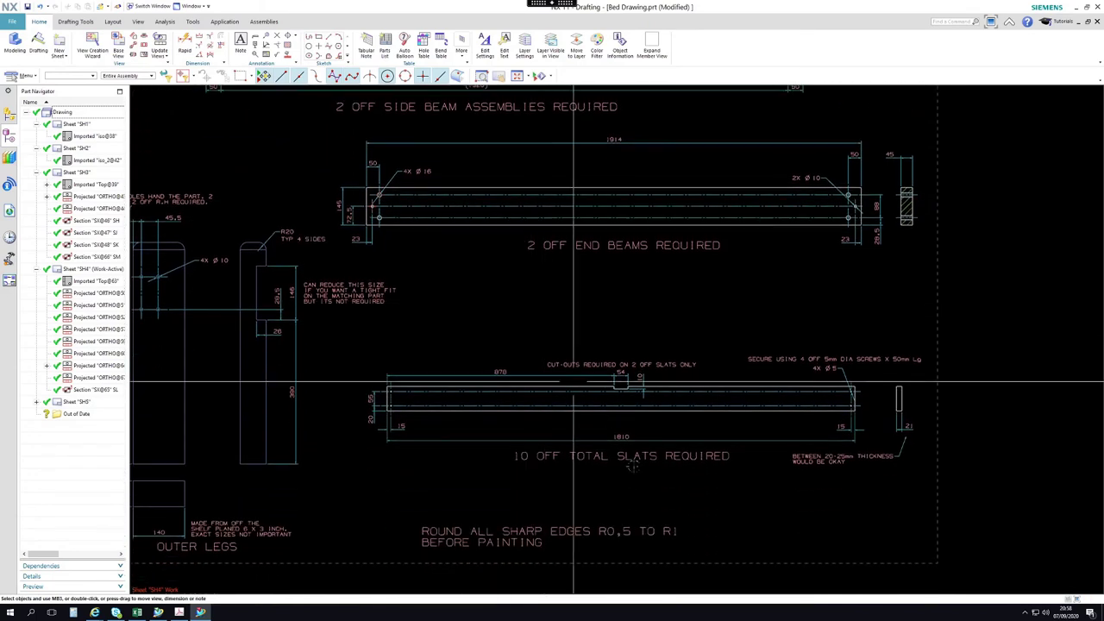
pyautogui.scroll(2, 670, 492)
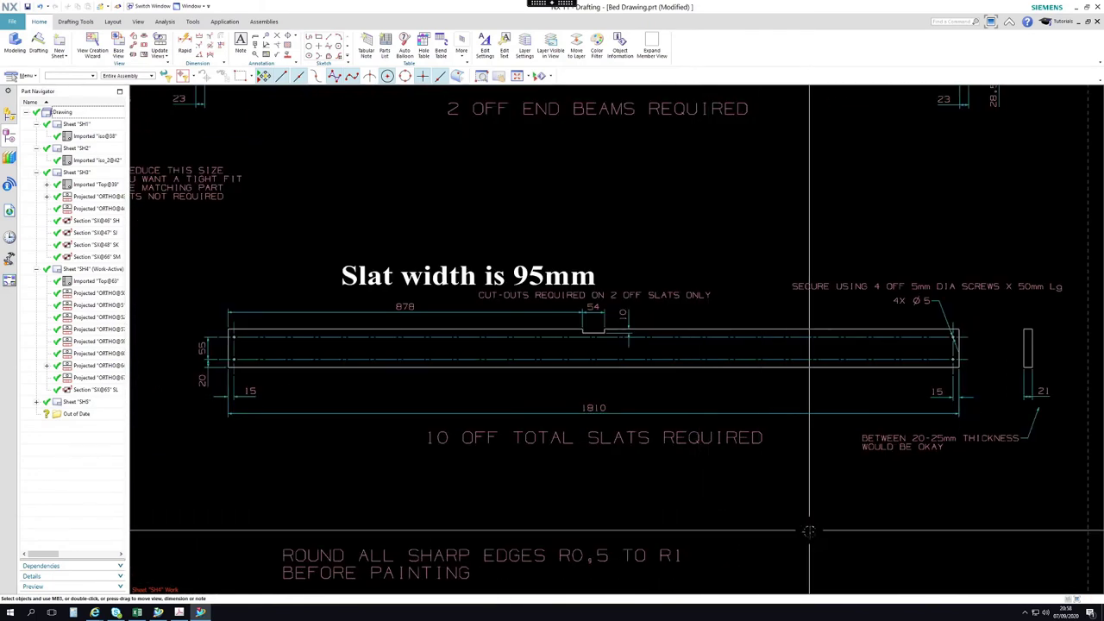
pyautogui.keyDown('shift'); pyautogui.moveTo(809, 531); pyautogui.dragTo(816, 541, button='middle'); pyautogui.keyUp('shift')
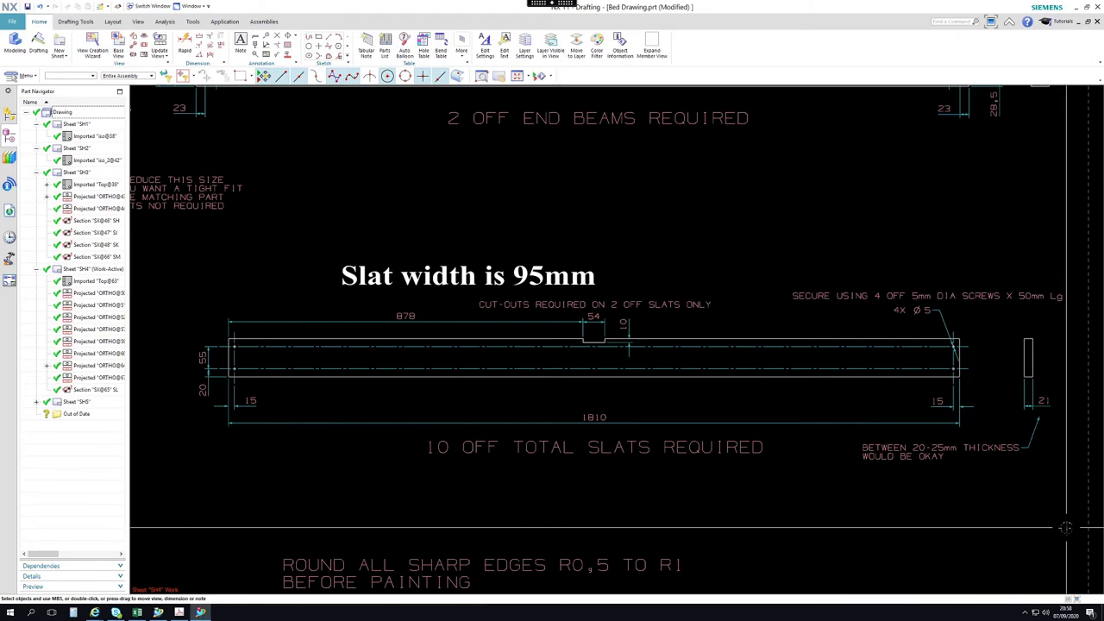
pyautogui.scroll(2, 608, 344)
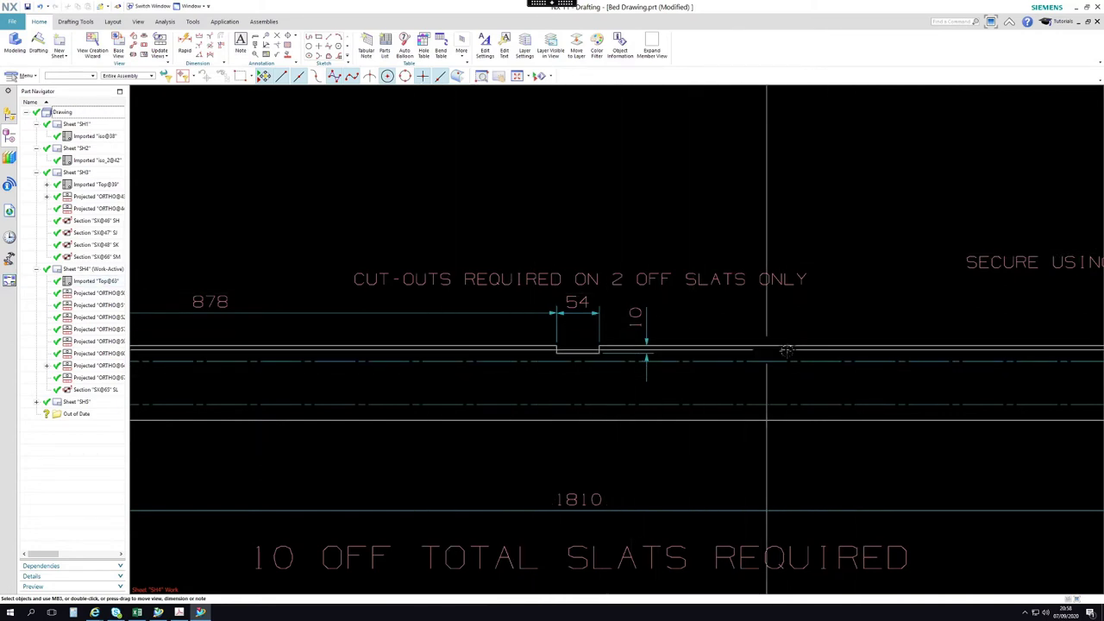
pyautogui.scroll(-1, 756, 245)
pyautogui.scroll(-1, 756, 245)
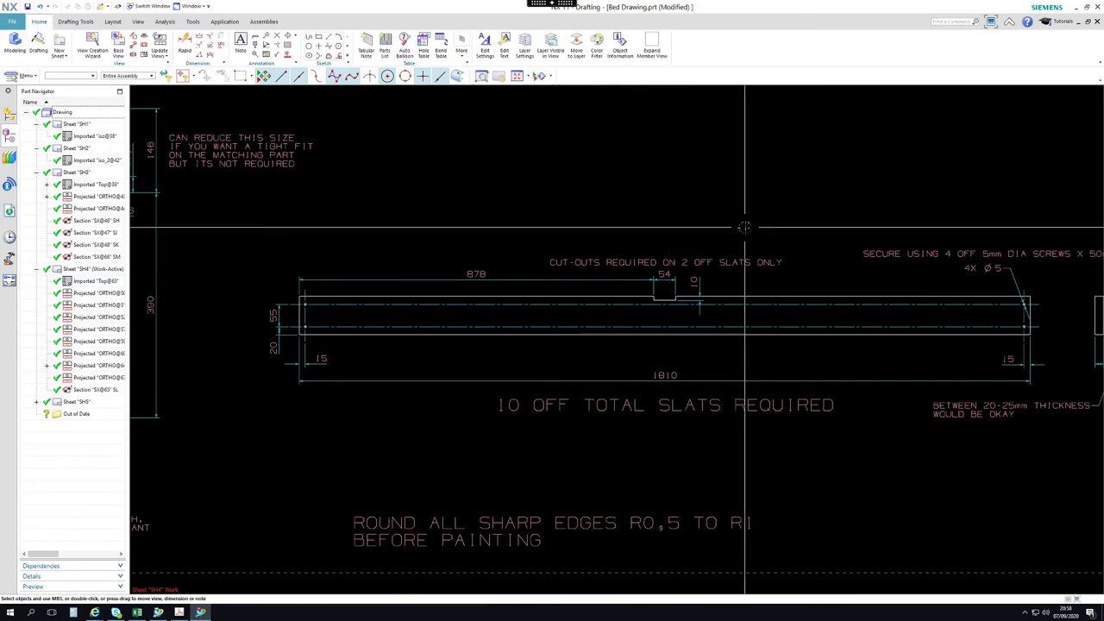
pyautogui.scroll(3, 744, 227)
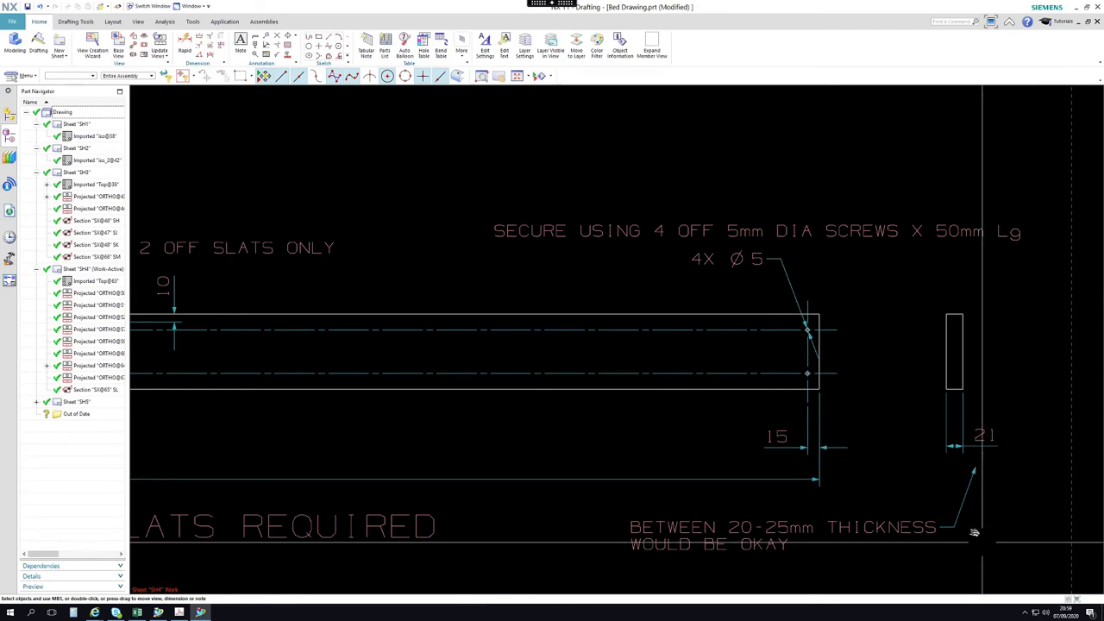
# - Zoom in on the slat's 21 thickness dimension and its thickness note
pyautogui.keyDown('shift'); pyautogui.moveTo(974, 532); pyautogui.dragTo(874, 475, button='middle'); pyautogui.keyUp('shift')
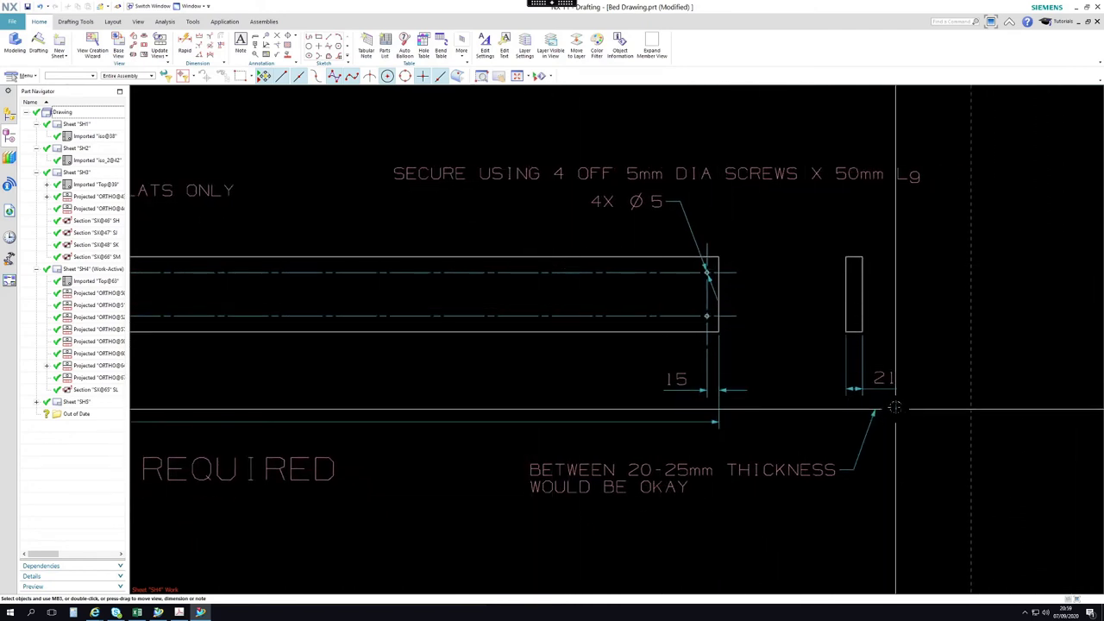
pyautogui.scroll(2, 895, 407)
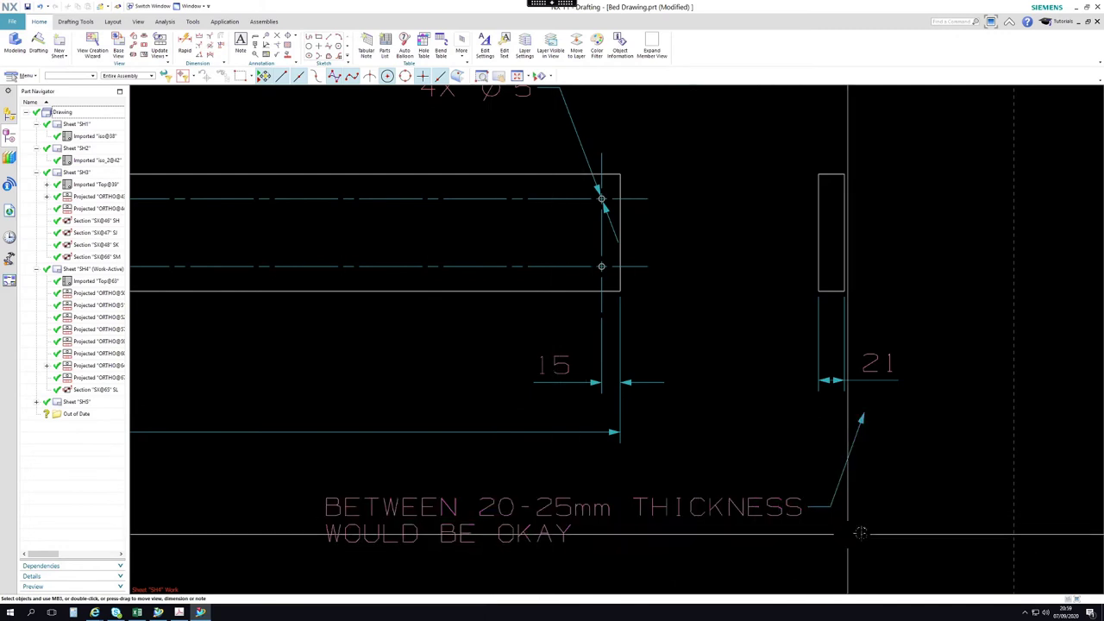
pyautogui.keyDown('shift'); pyautogui.moveTo(899, 517); pyautogui.dragTo(984, 469, button='middle'); pyautogui.keyUp('shift')
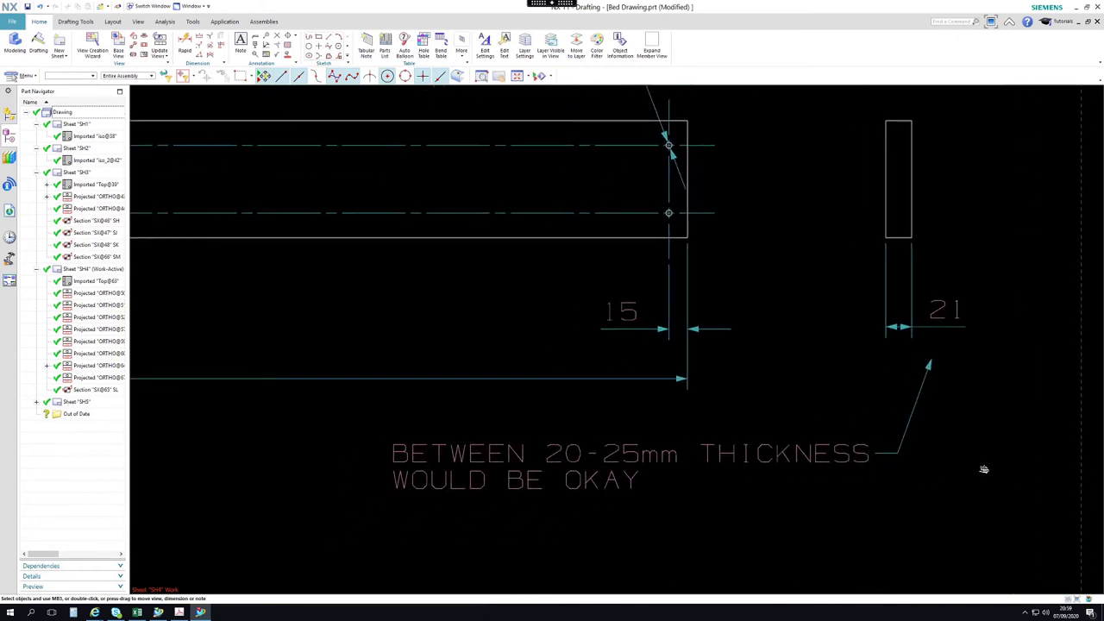
# - Zoom out and pan to show the whole slat view with its 1810 length
pyautogui.scroll(-3, 975, 478)
pyautogui.keyDown('shift'); pyautogui.moveTo(604, 535); pyautogui.dragTo(759, 514, button='middle'); pyautogui.keyUp('shift')
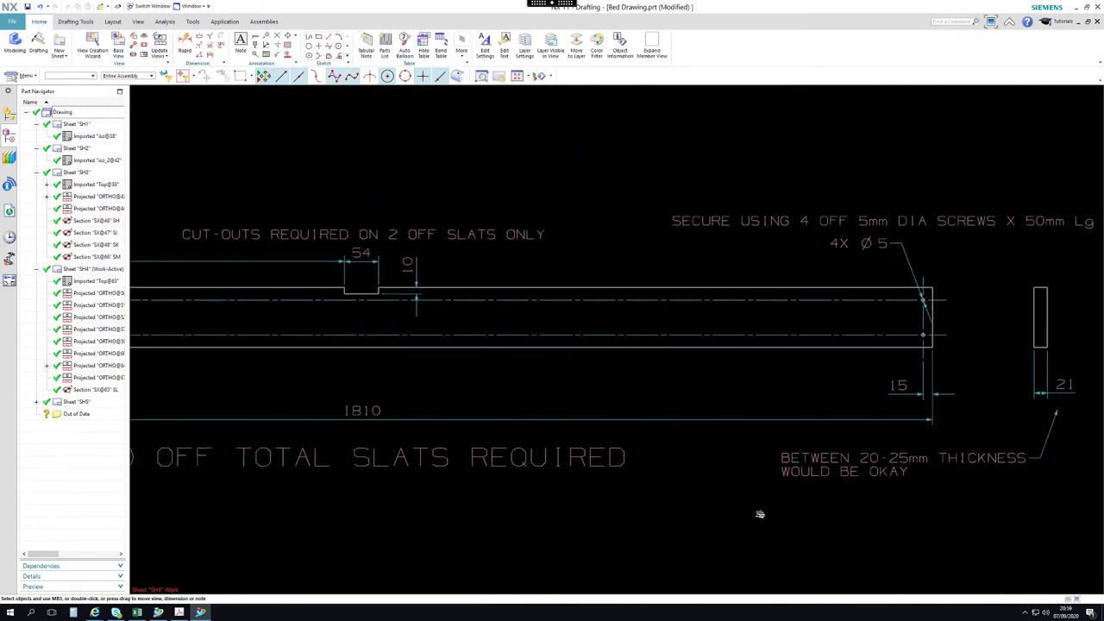
pyautogui.scroll(-2, 620, 515)
pyautogui.keyDown('shift'); pyautogui.moveTo(621, 515); pyautogui.dragTo(675, 503, button='middle'); pyautogui.keyUp('shift')
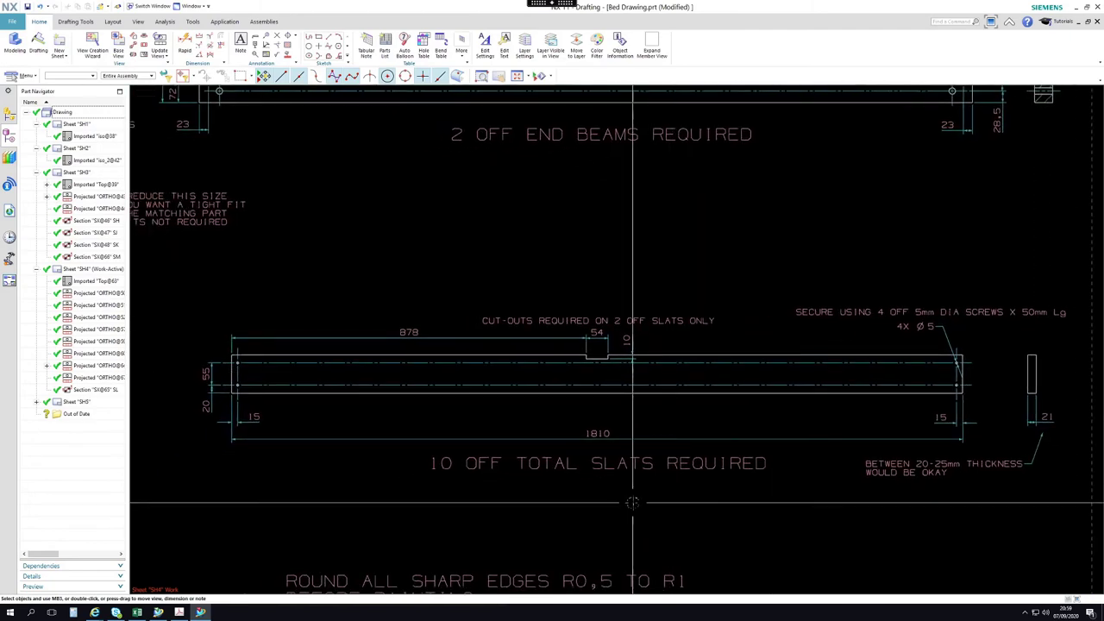
# - Pan and zoom to bring the sharp-edges note into view
pyautogui.scroll(1, 632, 503)
pyautogui.scroll(-1, 632, 502)
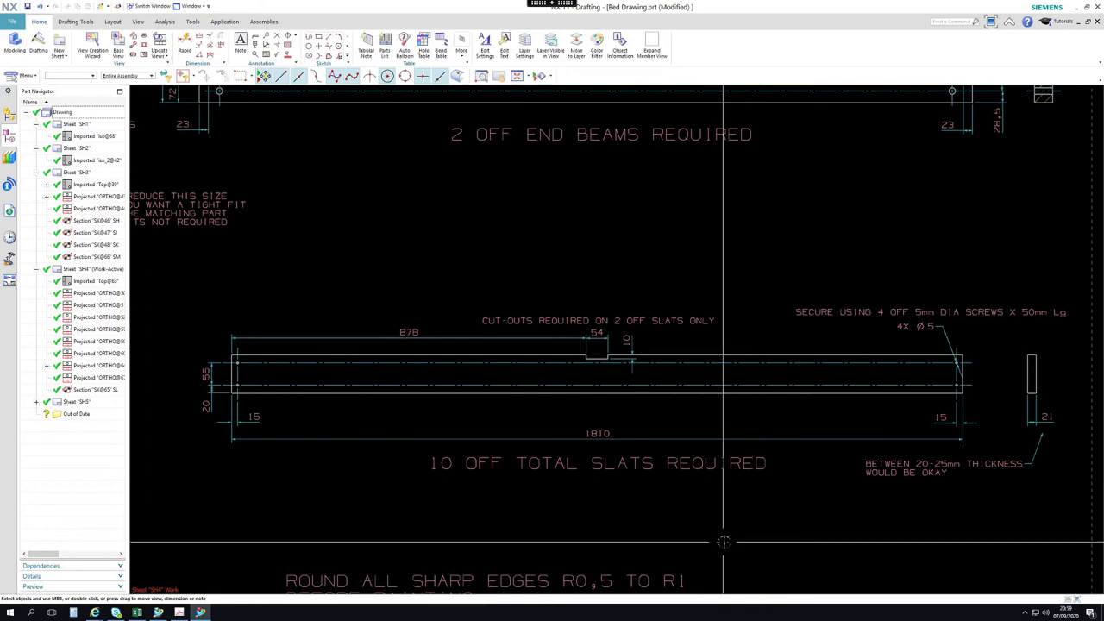
pyautogui.moveTo(722, 538)
pyautogui.keyDown('shift'); pyautogui.mouseDown(button='middle')
pyautogui.moveTo(785, 434)
pyautogui.moveTo(747, 369)
pyautogui.mouseUp(button='middle'); pyautogui.keyUp('shift')
pyautogui.scroll(-2, 746, 372)
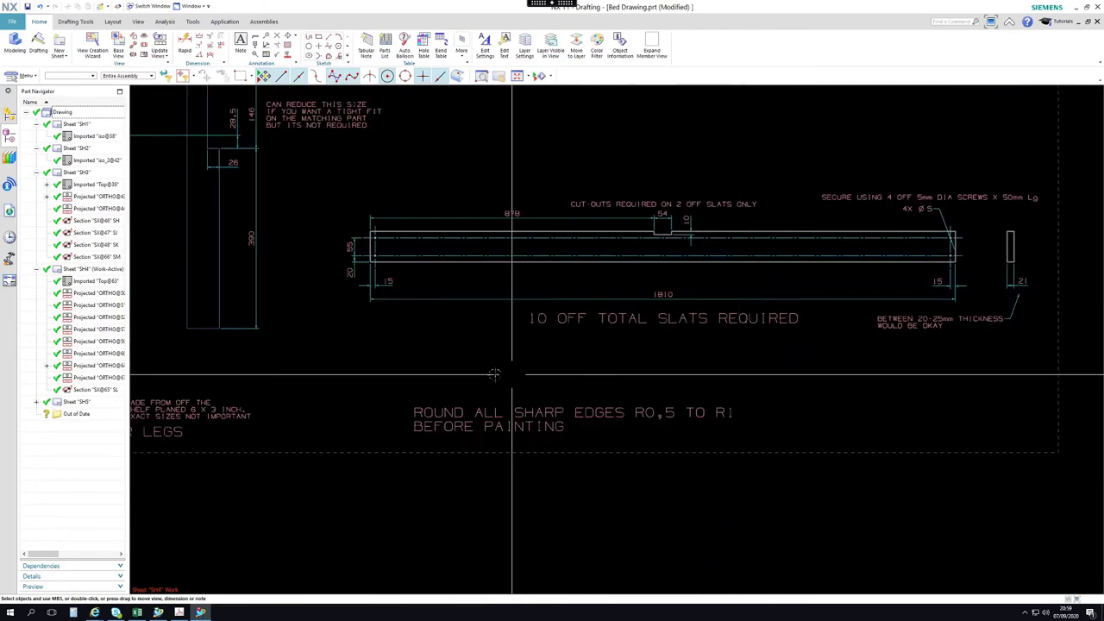
pyautogui.scroll(3, 483, 374)
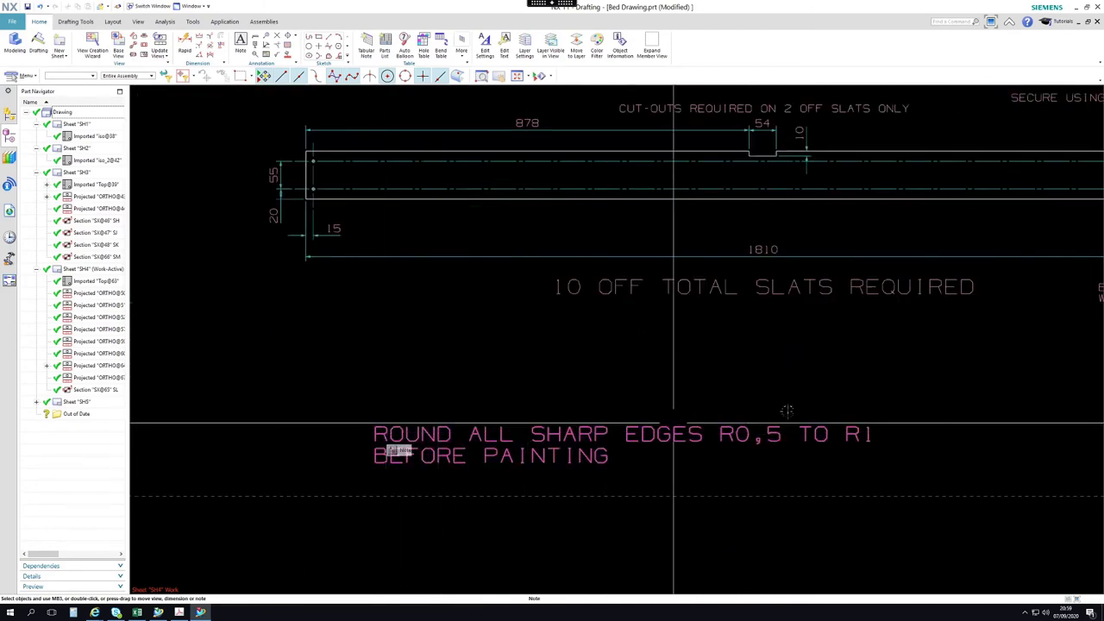
pyautogui.keyDown('shift'); pyautogui.moveTo(921, 388); pyautogui.dragTo(902, 426, button='middle'); pyautogui.keyUp('shift')
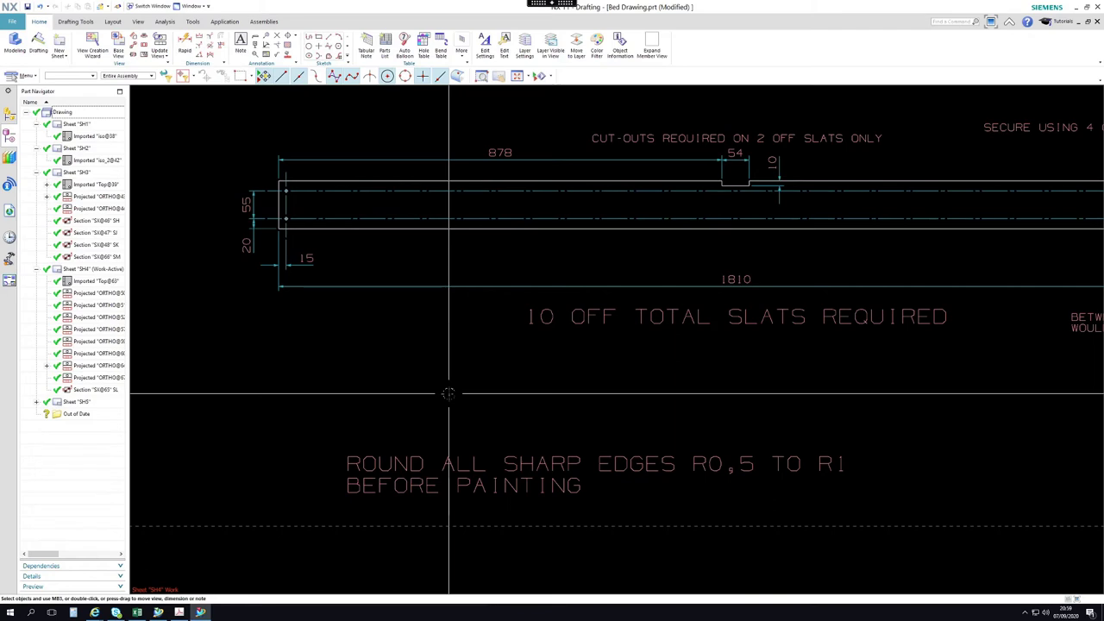
pyautogui.scroll(-3, 602, 414)
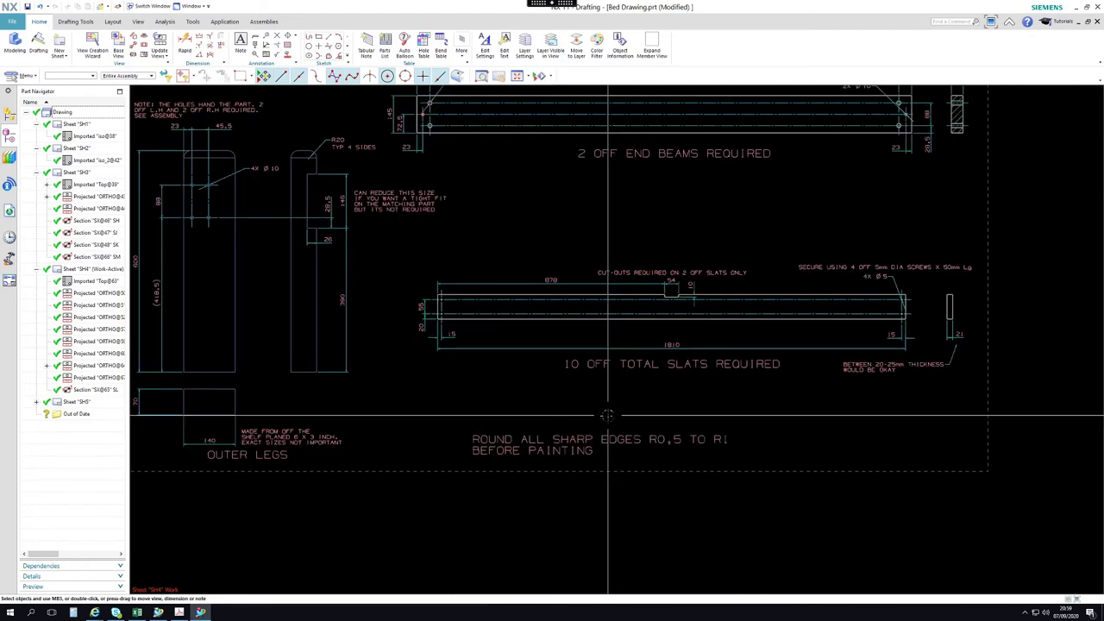
pyautogui.scroll(2, 438, 396)
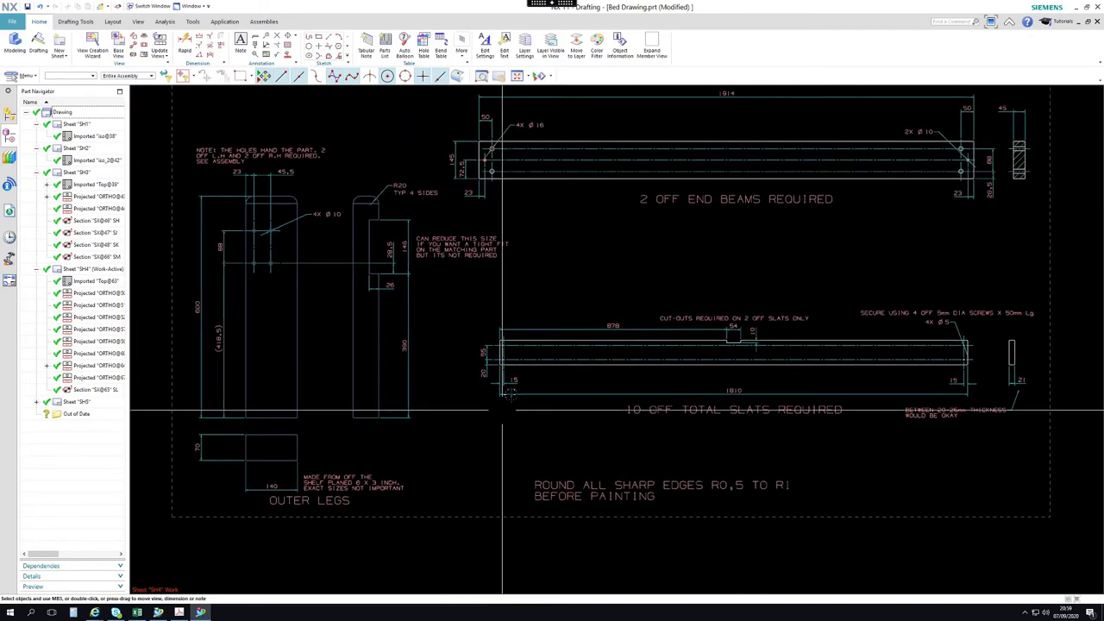
pyautogui.scroll(3, 496, 345)
pyautogui.scroll(-2, 776, 430)
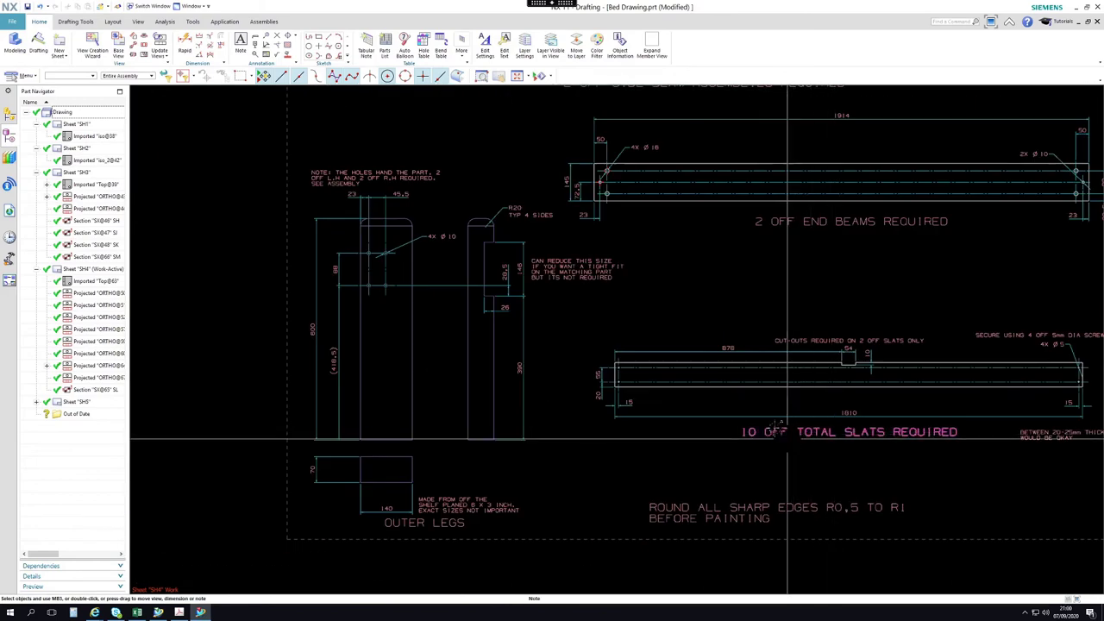
pyautogui.scroll(-3, 697, 307)
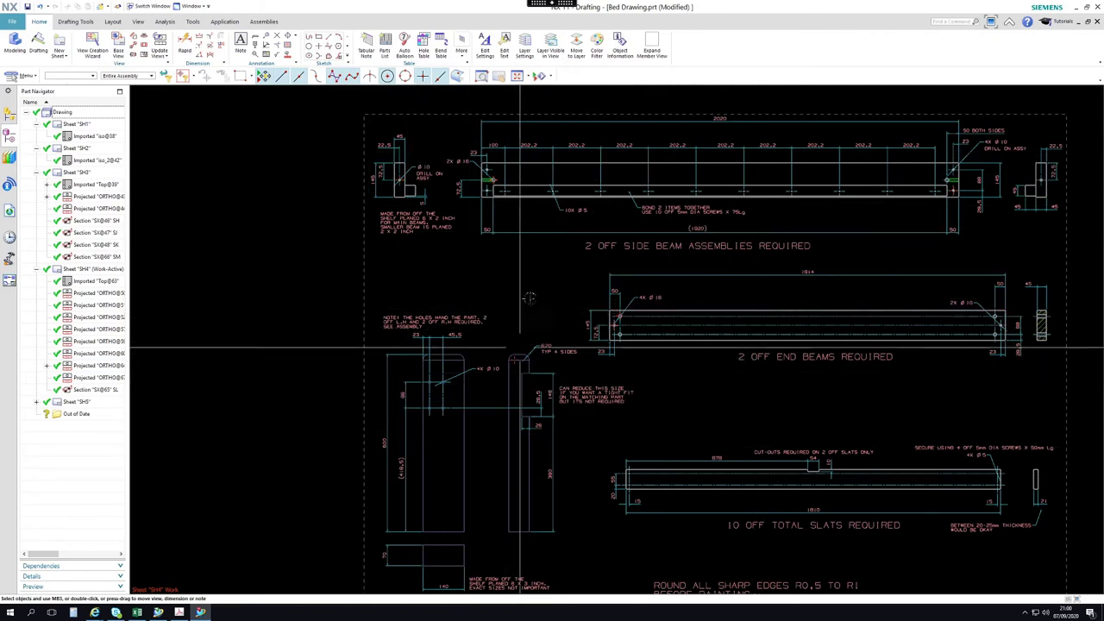
# - Pan to the end beams, legs and slats and zoom over them
pyautogui.keyDown('shift'); pyautogui.moveTo(581, 447); pyautogui.dragTo(552, 364, button='middle'); pyautogui.keyUp('shift')
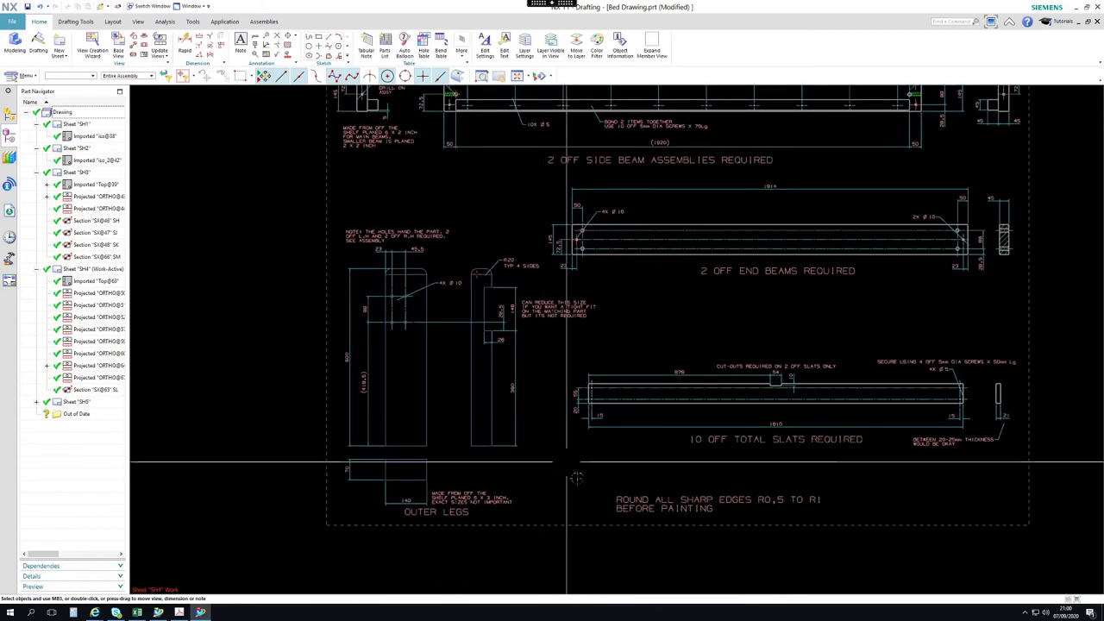
pyautogui.scroll(3, 763, 512)
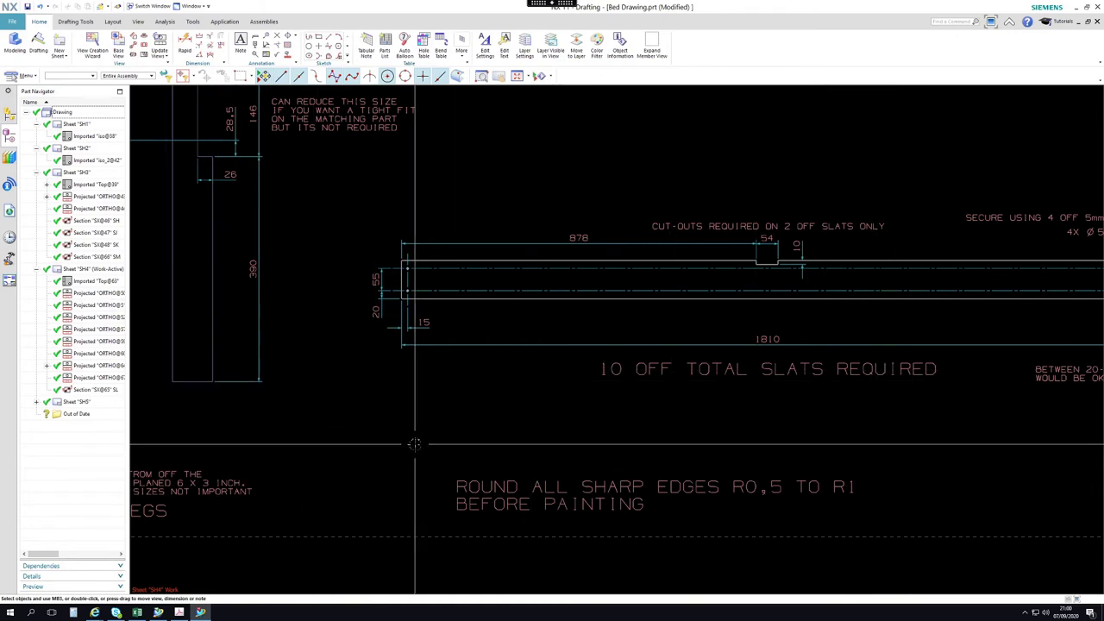
pyautogui.scroll(-3, 883, 439)
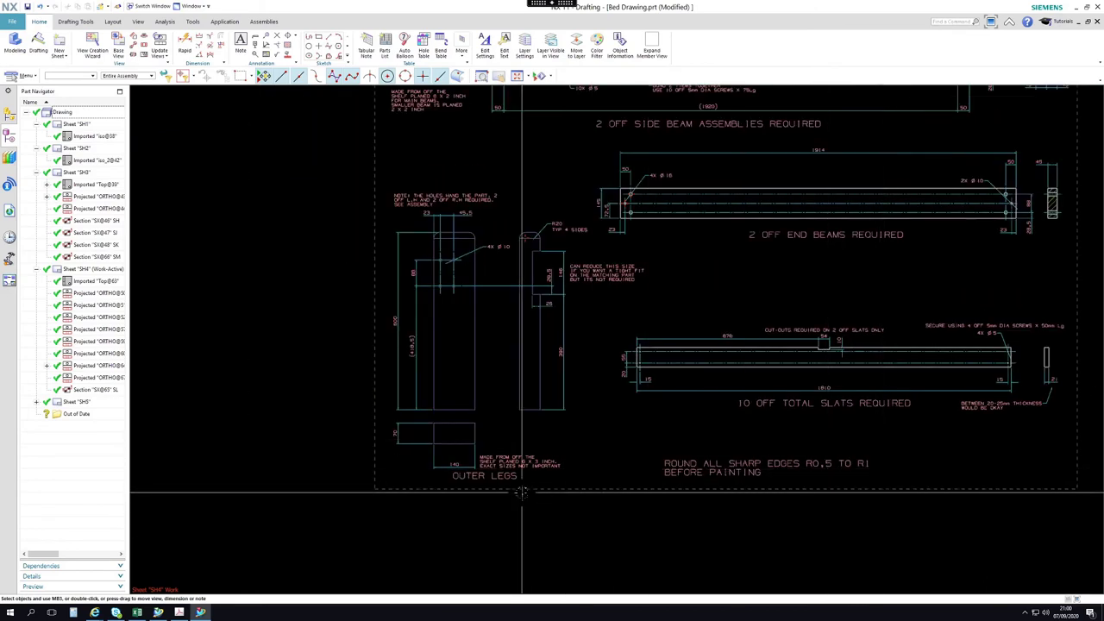
pyautogui.scroll(1, 623, 426)
pyautogui.scroll(-2, 624, 417)
pyautogui.scroll(1, 624, 345)
pyautogui.scroll(-1, 617, 370)
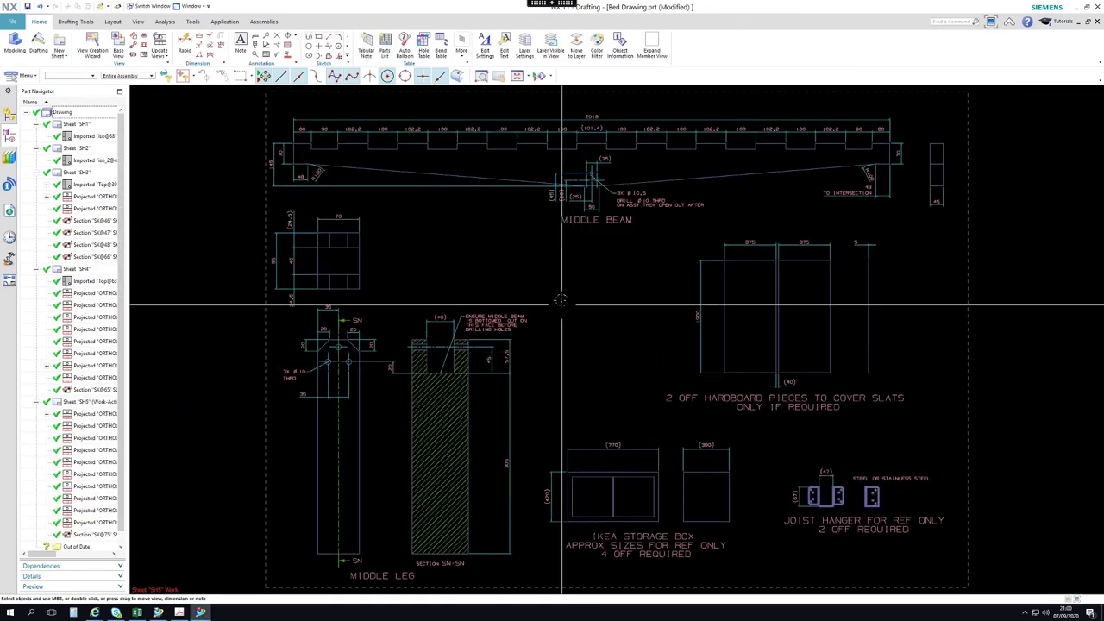
pyautogui.keyDown('shift'); pyautogui.moveTo(574, 304); pyautogui.dragTo(585, 420, button='middle'); pyautogui.keyUp('shift')
pyautogui.scroll(1, 552, 405)
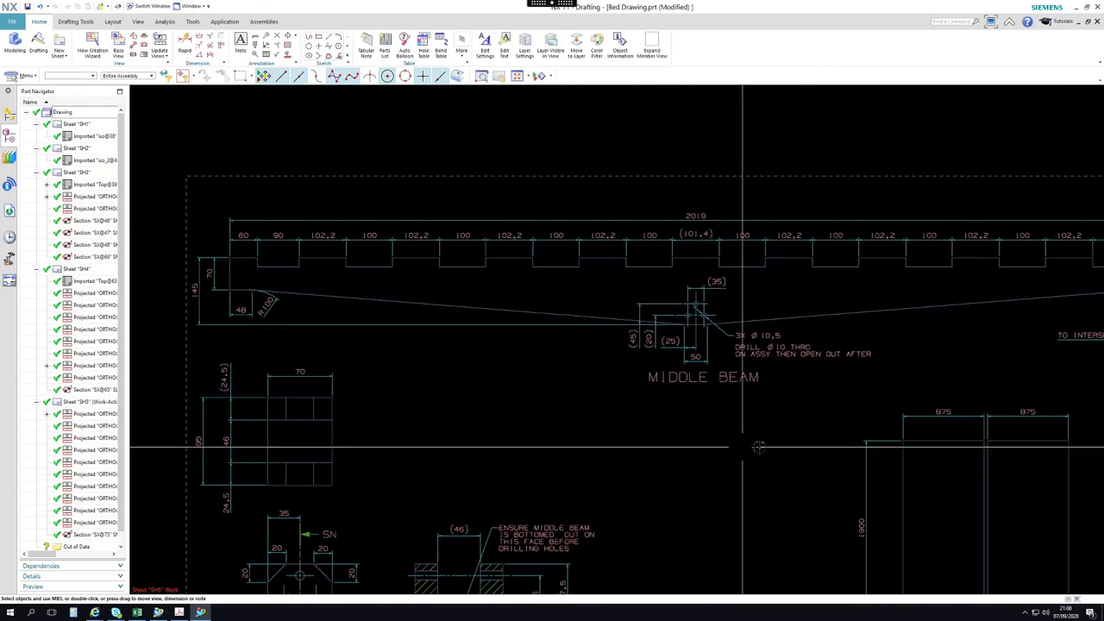
pyautogui.moveTo(758, 446)
pyautogui.keyDown('shift'); pyautogui.mouseDown(button='middle')
pyautogui.moveTo(729, 448)
pyautogui.moveTo(662, 402)
pyautogui.mouseUp(button='middle'); pyautogui.keyUp('shift')
pyautogui.scroll(-1, 707, 433)
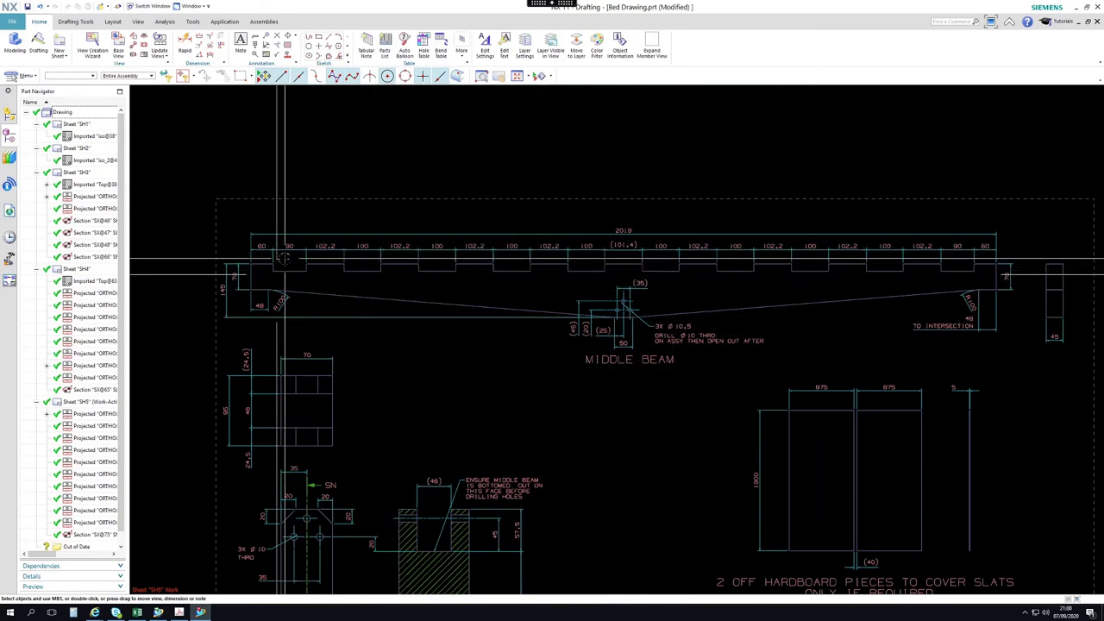
pyautogui.scroll(3, 284, 257)
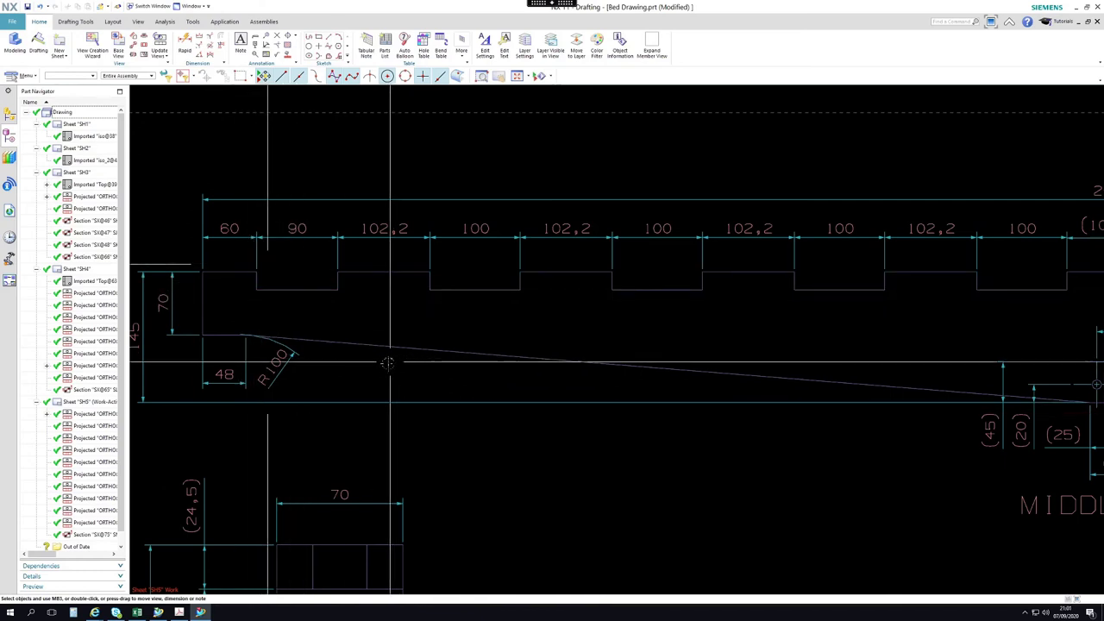
pyautogui.scroll(-2, 377, 367)
pyautogui.keyDown('shift'); pyautogui.moveTo(357, 401); pyautogui.dragTo(419, 404, button='middle'); pyautogui.keyUp('shift')
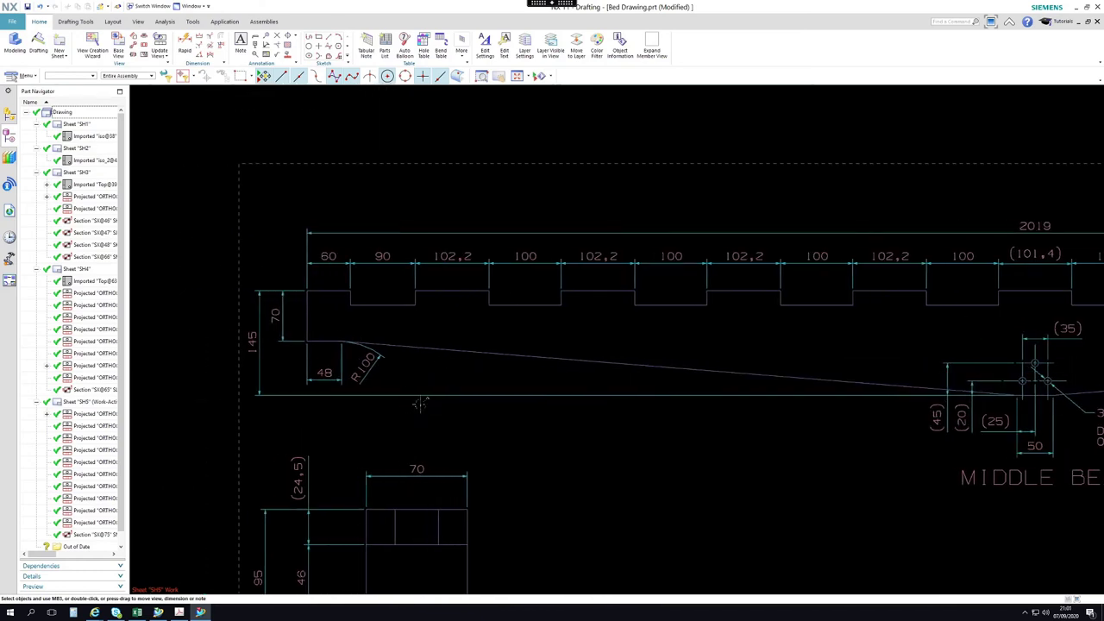
pyautogui.scroll(2, 332, 421)
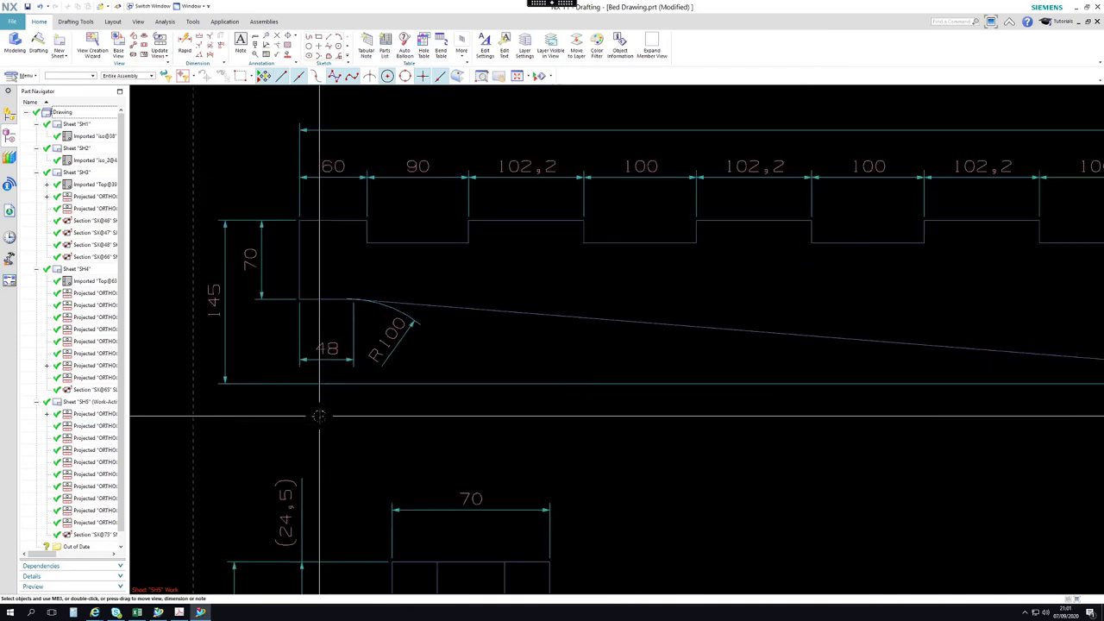
pyautogui.scroll(2, 319, 416)
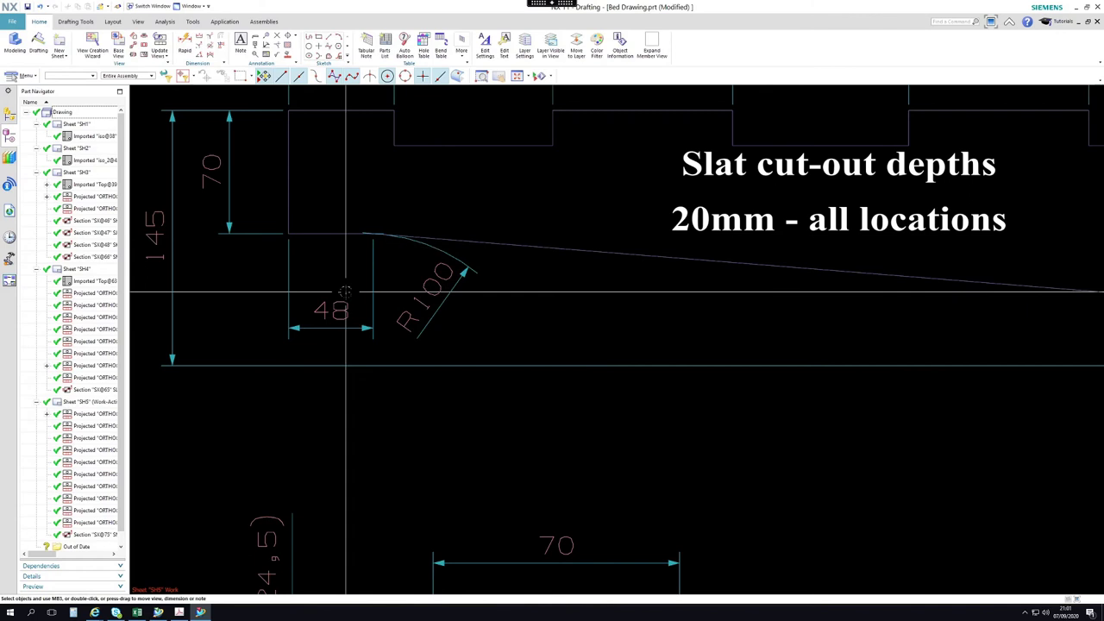
pyautogui.scroll(-3, 329, 274)
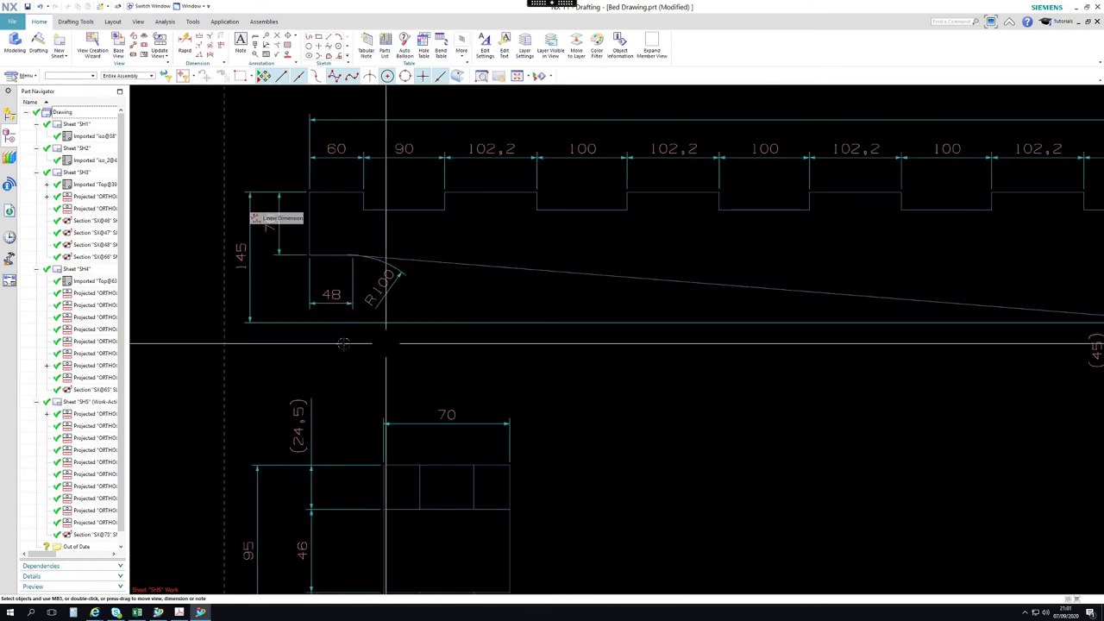
pyautogui.scroll(-2, 243, 274)
pyautogui.scroll(-3, 242, 274)
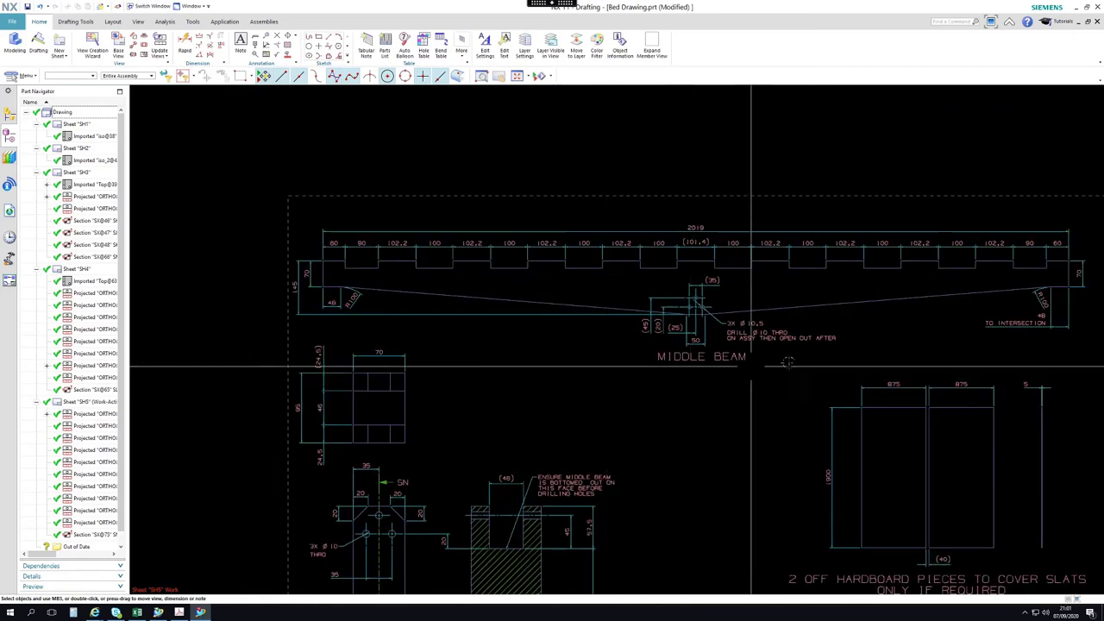
pyautogui.scroll(2, 739, 365)
pyautogui.scroll(2, 791, 335)
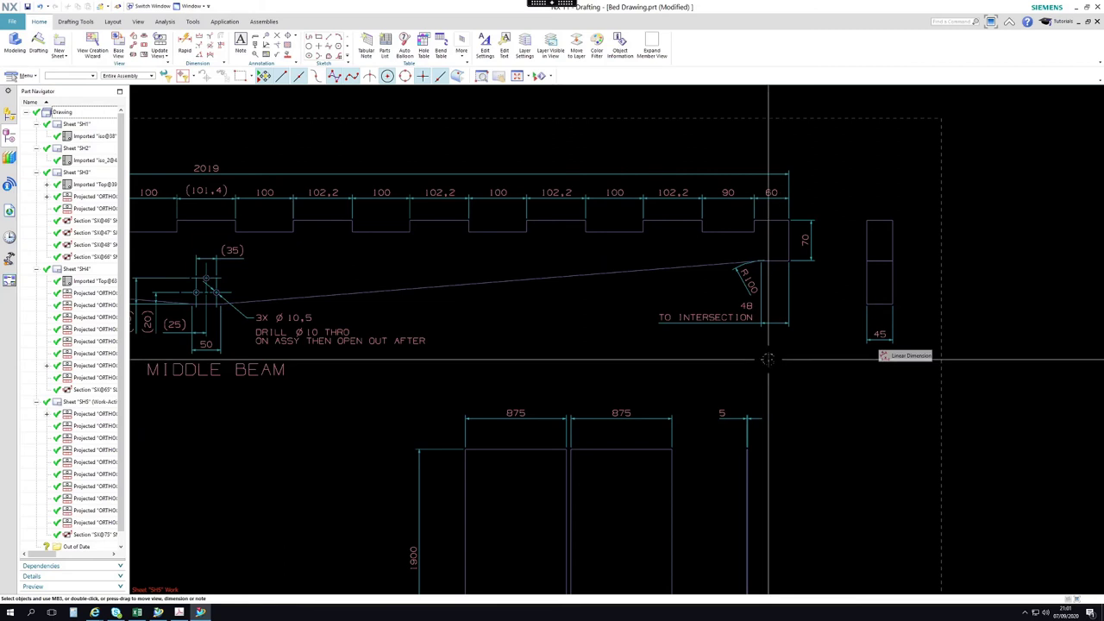
pyautogui.scroll(3, 820, 355)
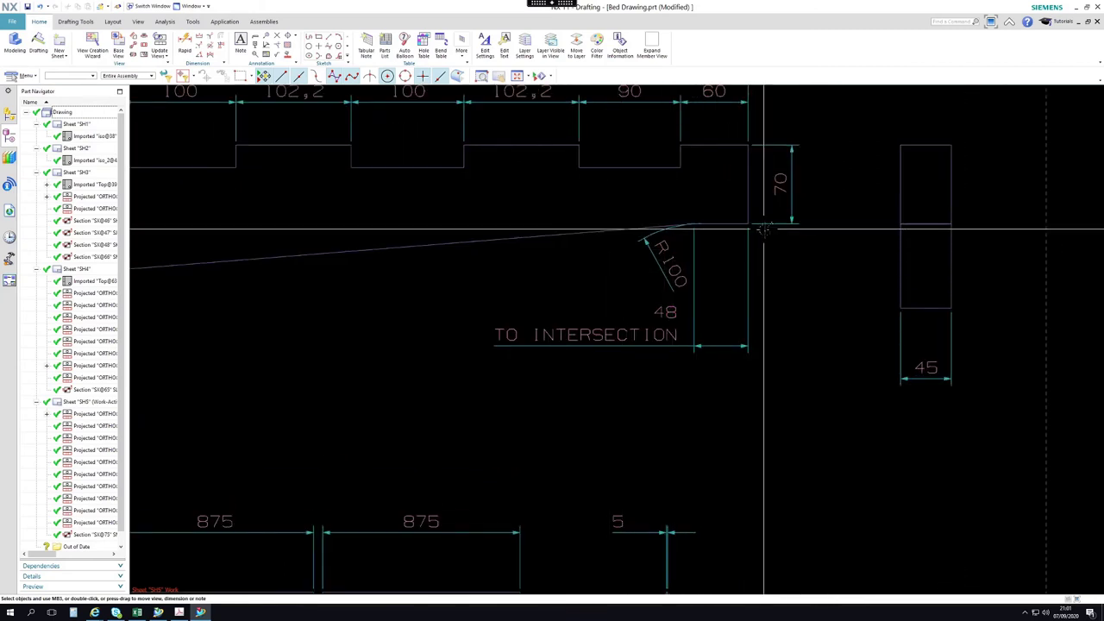
pyautogui.scroll(-3, 816, 319)
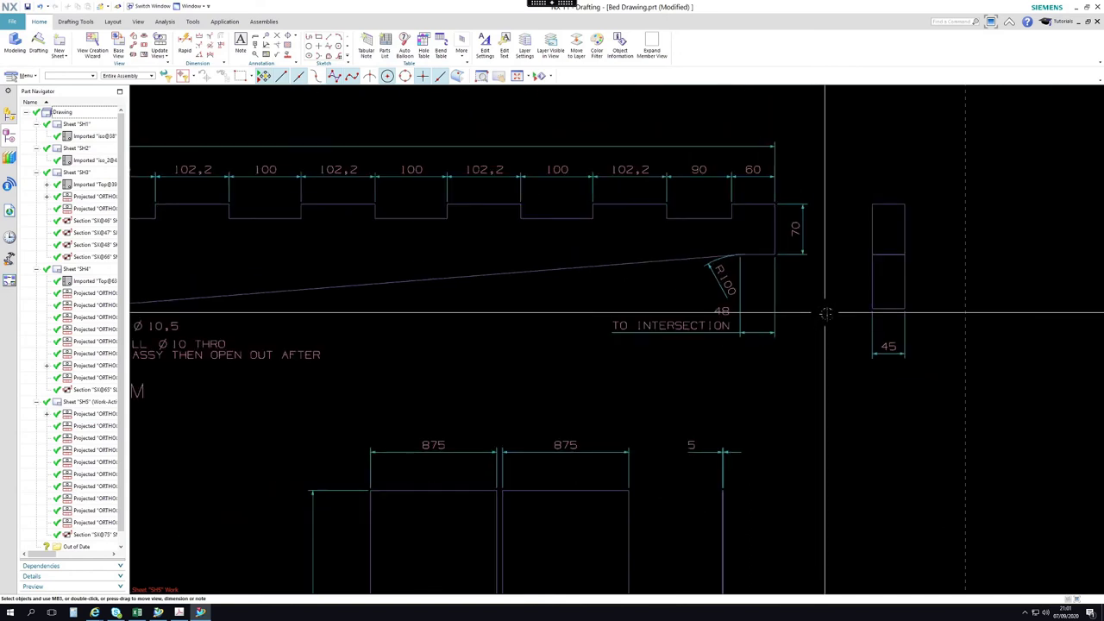
pyautogui.scroll(3, 509, 343)
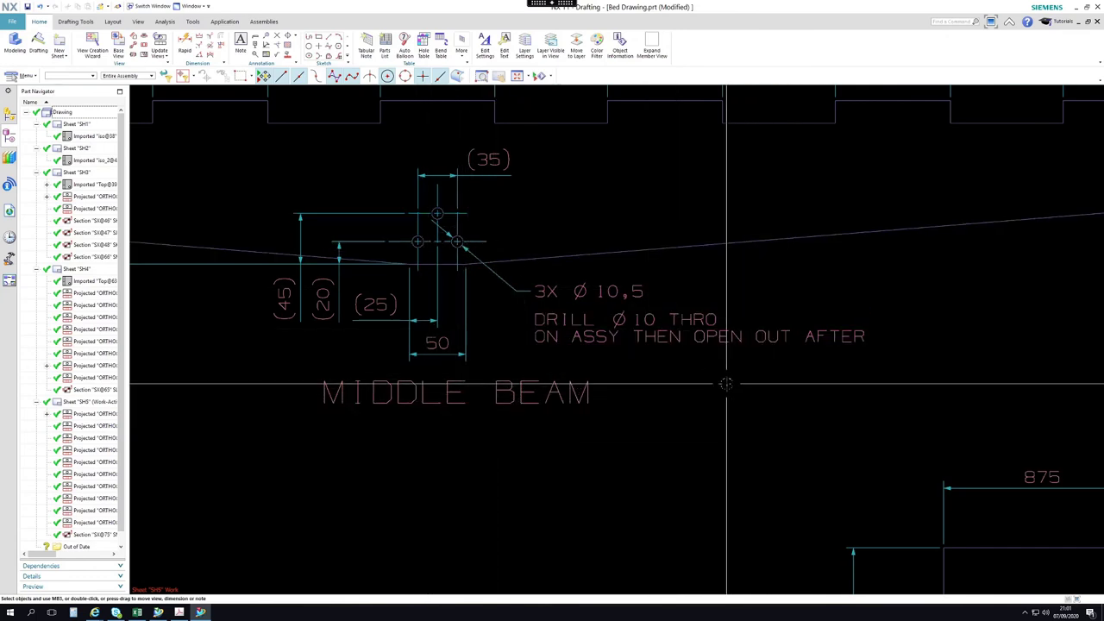
# - Pan SH5 to frame the MIDDLE LEG, IKEA STORAGE BOX and MIDDLE BEAM views
pyautogui.scroll(-3, 726, 385)
pyautogui.scroll(1, 554, 394)
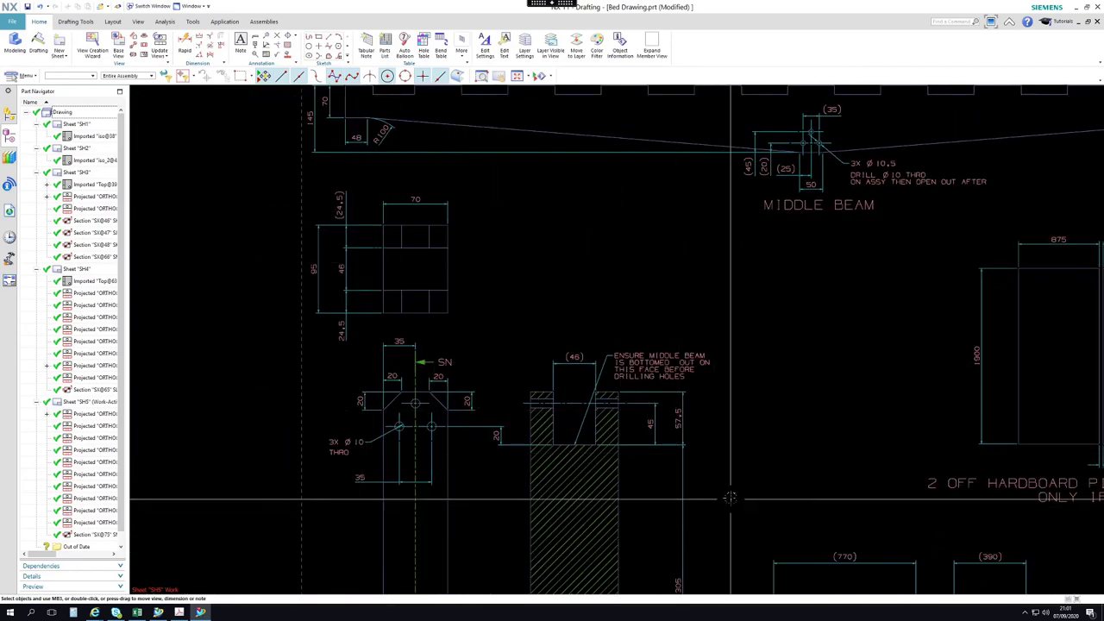
pyautogui.keyDown('shift'); pyautogui.moveTo(729, 498); pyautogui.dragTo(751, 319, button='middle'); pyautogui.keyUp('shift')
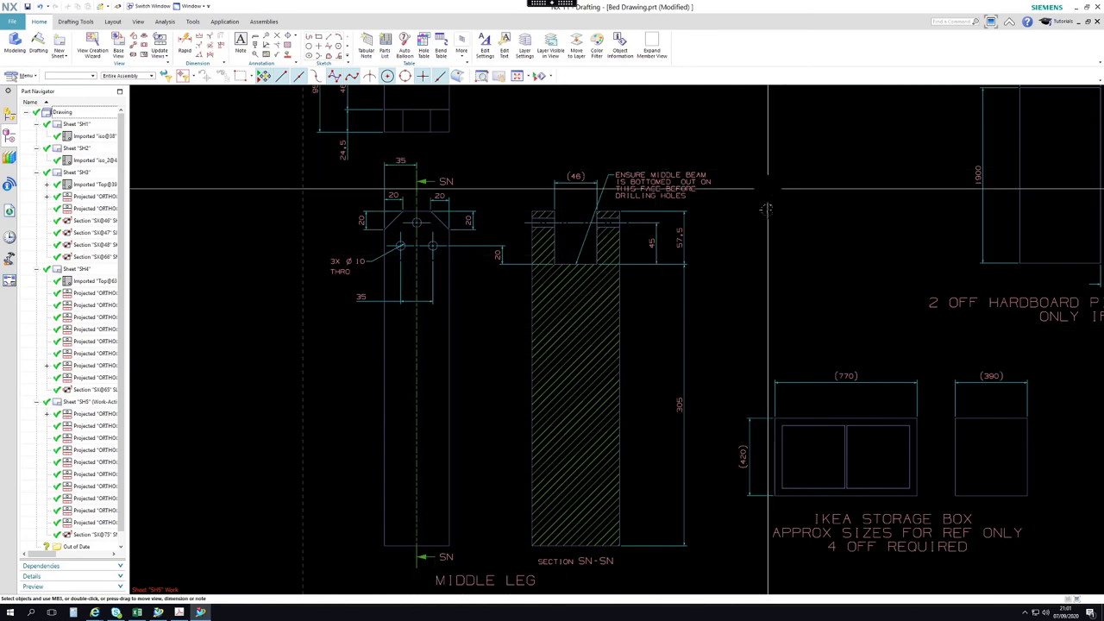
pyautogui.moveTo(766, 209)
pyautogui.keyDown('shift'); pyautogui.mouseDown(button='middle')
pyautogui.moveTo(788, 256)
pyautogui.moveTo(770, 372)
pyautogui.mouseUp(button='middle'); pyautogui.keyUp('shift')
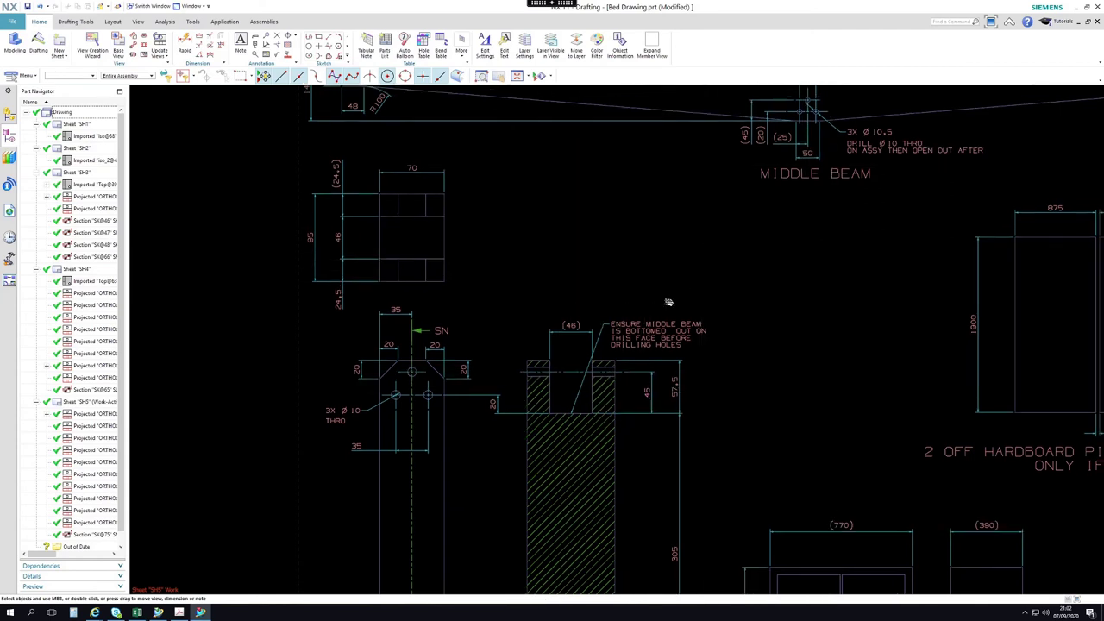
pyautogui.keyDown('shift'); pyautogui.moveTo(670, 301); pyautogui.dragTo(588, 371, button='middle'); pyautogui.keyUp('shift')
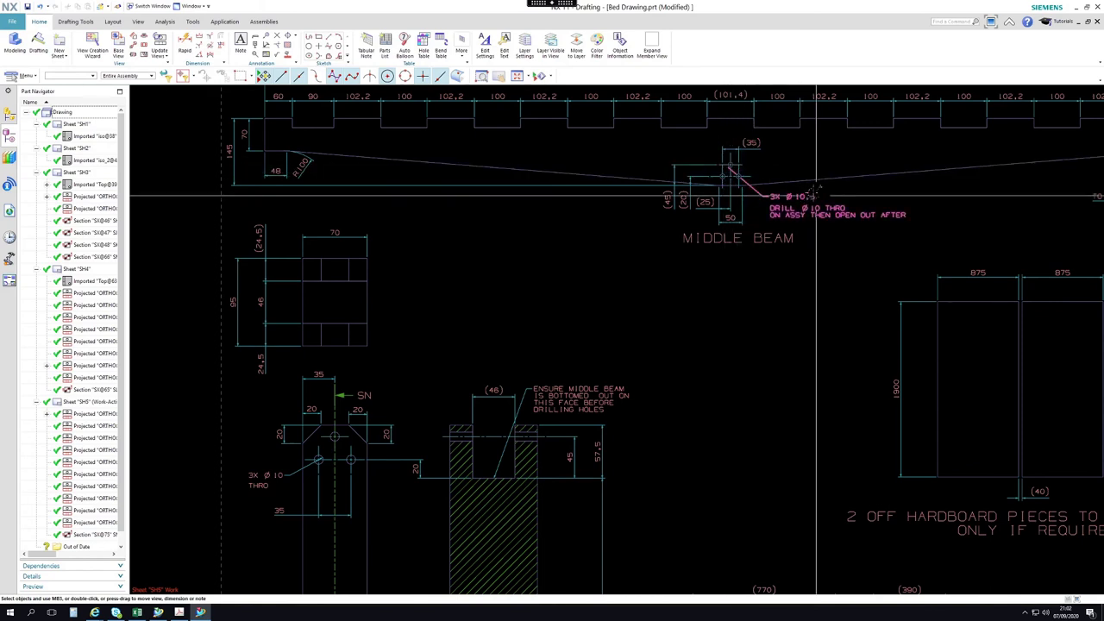
pyautogui.keyDown('shift'); pyautogui.moveTo(780, 300); pyautogui.dragTo(747, 283, button='middle'); pyautogui.keyUp('shift')
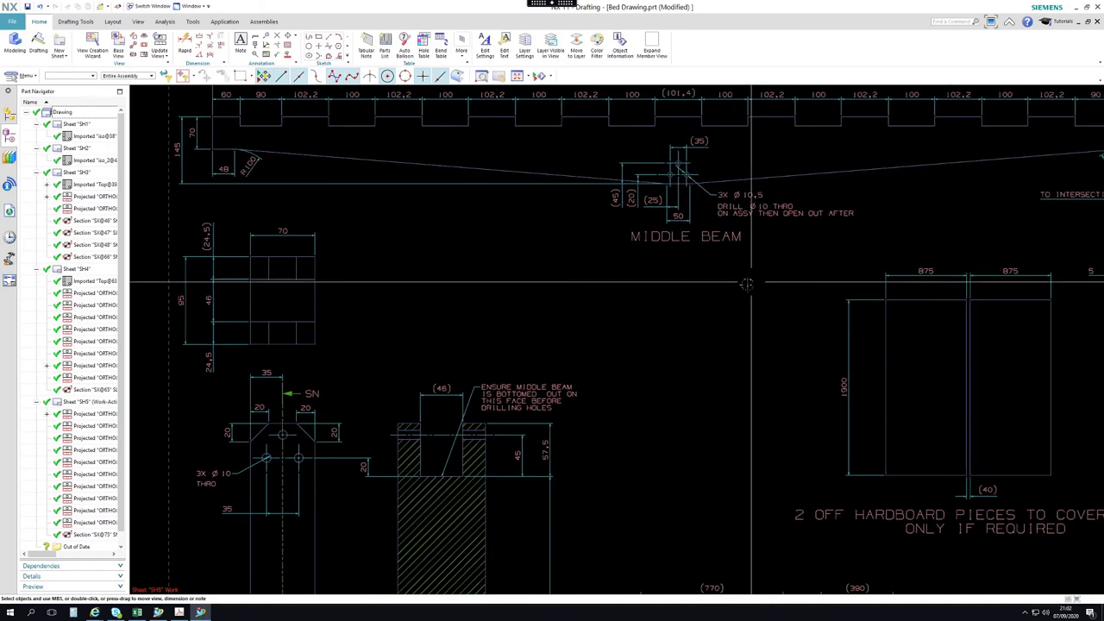
pyautogui.keyDown('shift'); pyautogui.moveTo(641, 374); pyautogui.dragTo(708, 342, button='middle'); pyautogui.keyUp('shift')
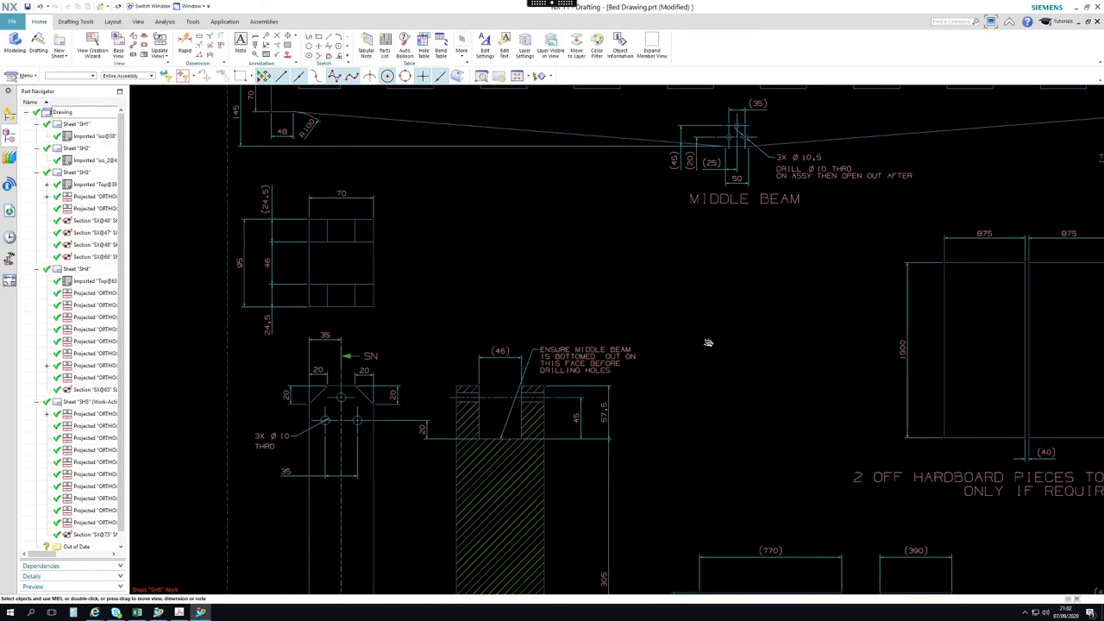
# - Zoom around the sheet and pan to the SN and middle-beam section views
pyautogui.scroll(3, 517, 441)
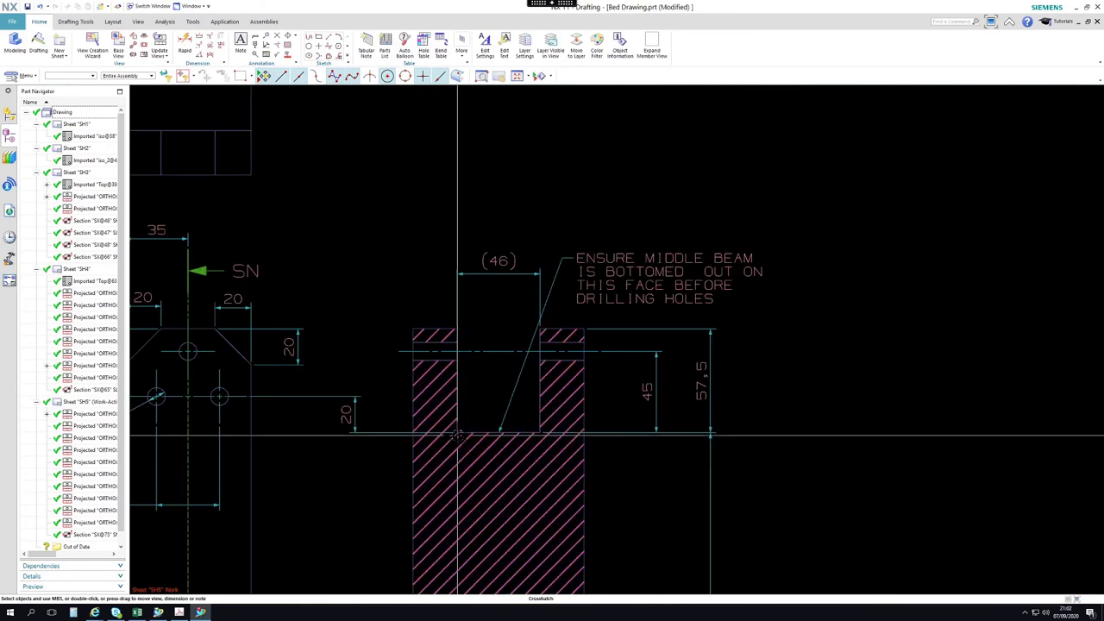
pyautogui.scroll(-3, 547, 294)
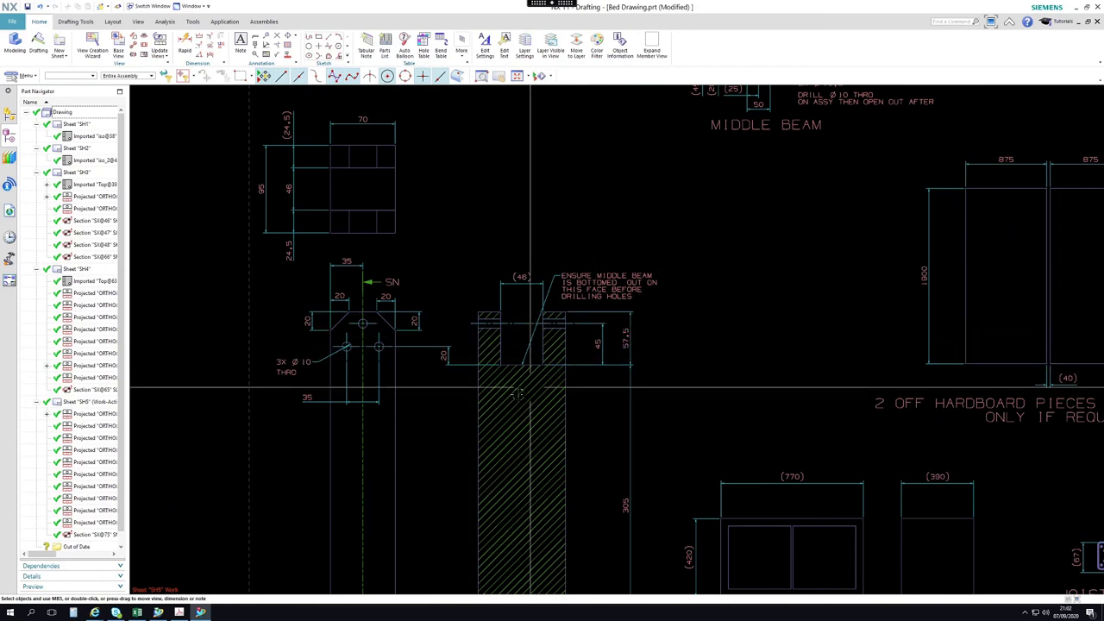
pyautogui.scroll(2, 515, 337)
pyautogui.scroll(-2, 547, 357)
pyautogui.scroll(-4, 545, 357)
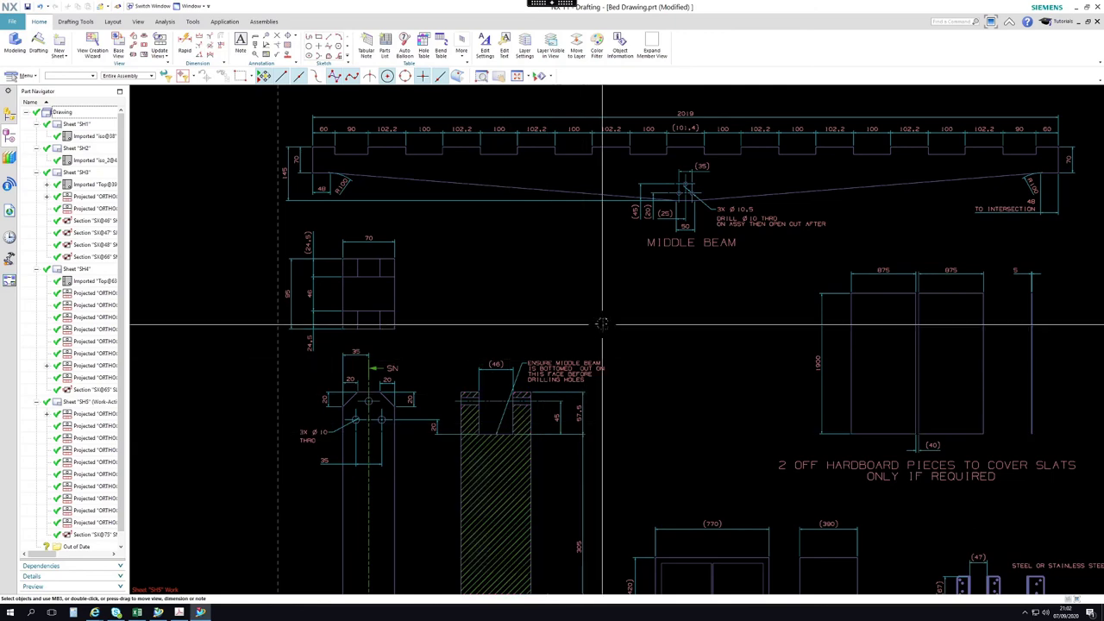
pyautogui.scroll(5, 724, 211)
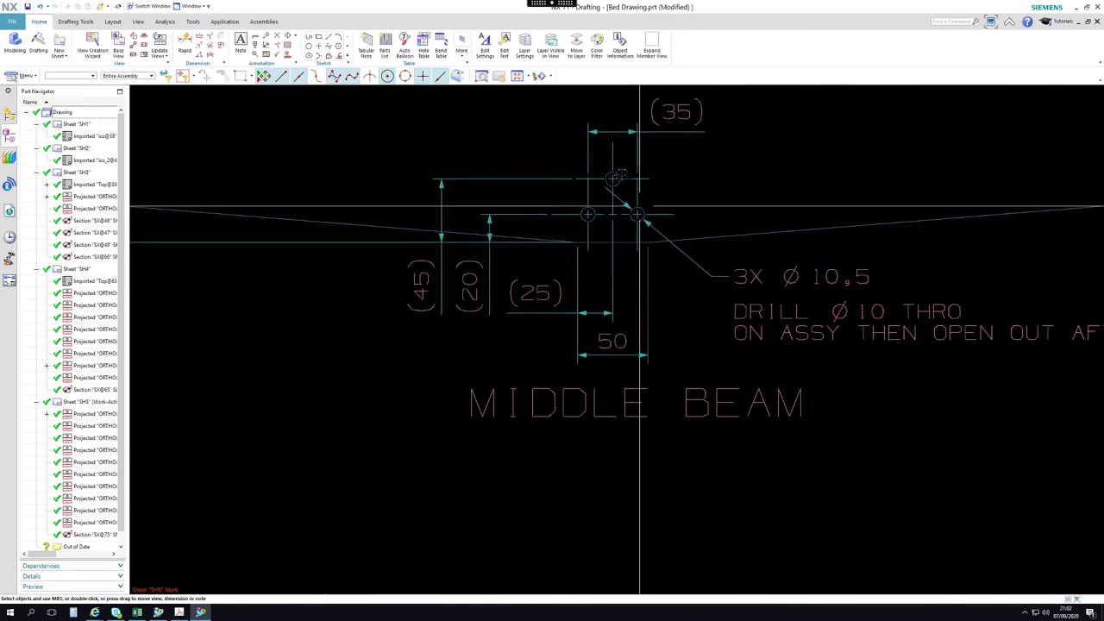
pyautogui.scroll(-6, 747, 273)
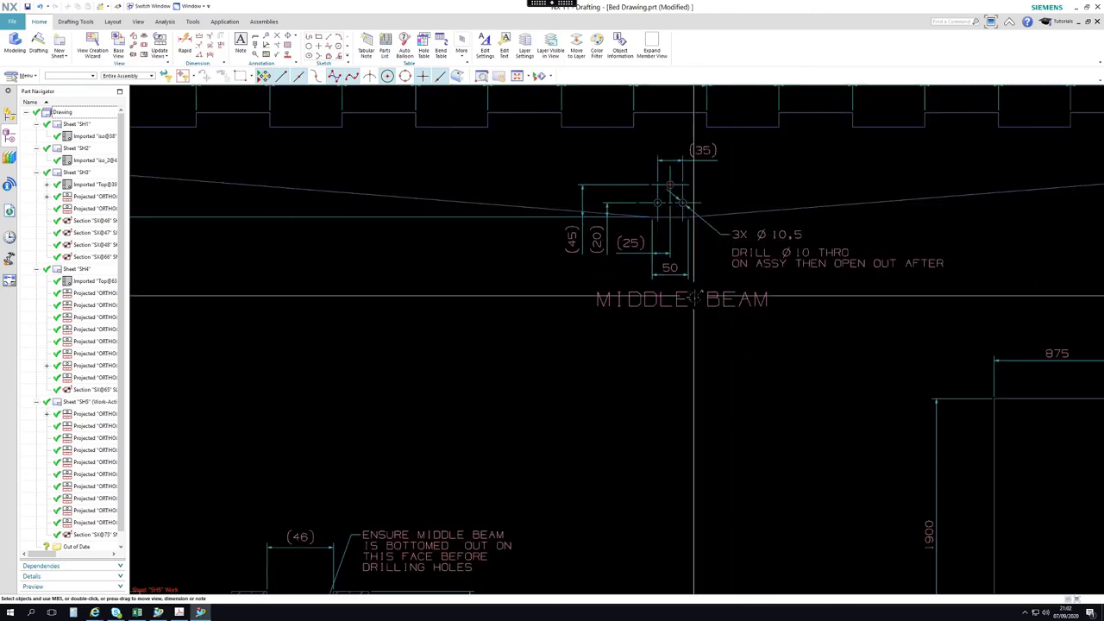
pyautogui.moveTo(502, 378)
pyautogui.mouseDown(button='middle')
pyautogui.moveTo(661, 244)
pyautogui.moveTo(640, 181)
pyautogui.moveTo(628, 275)
pyautogui.mouseUp(button='middle')
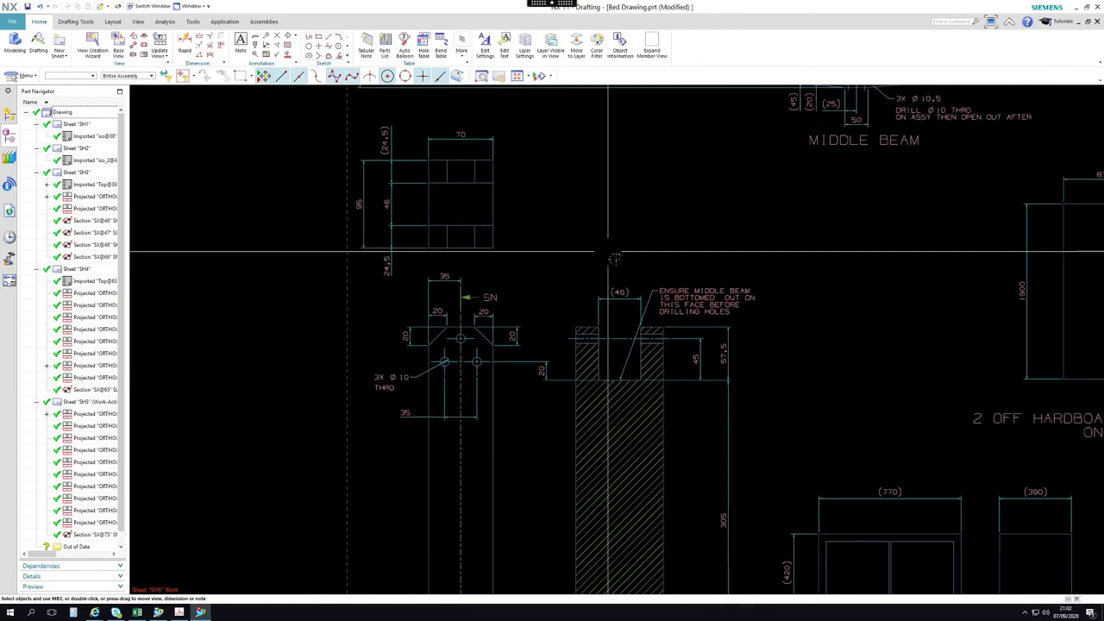
pyautogui.moveTo(561, 219); pyautogui.dragTo(543, 241, button='middle')
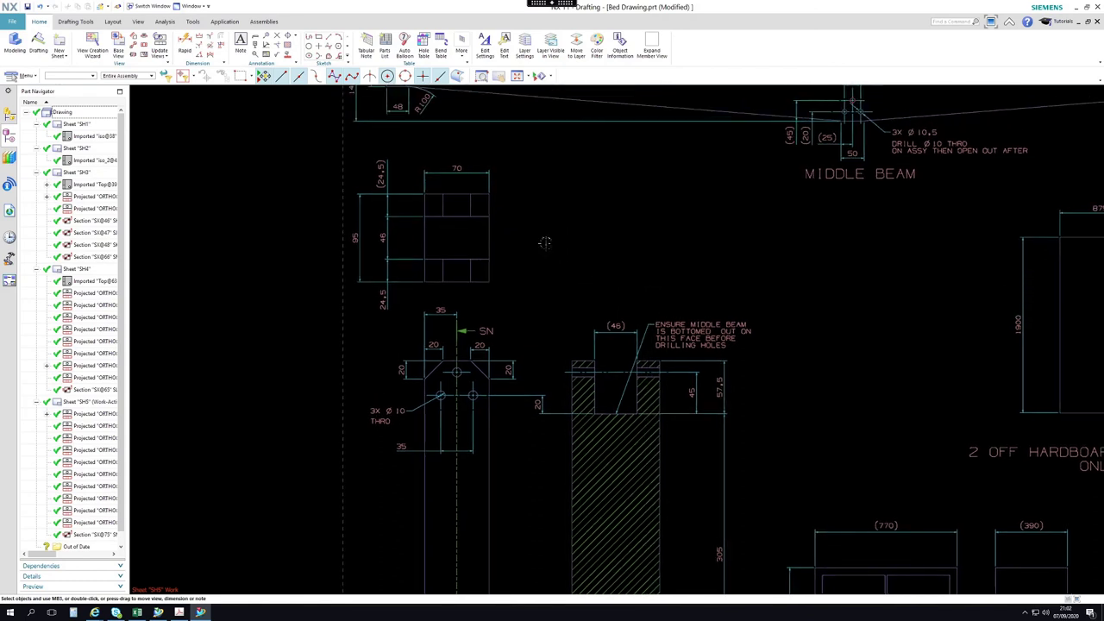
pyautogui.scroll(2, 492, 164)
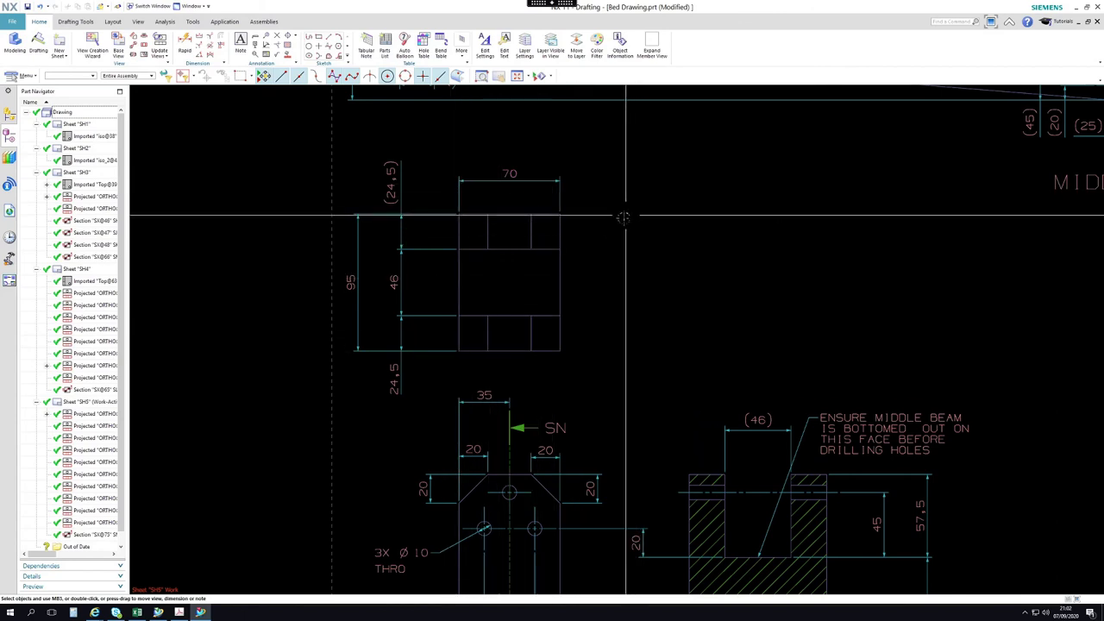
pyautogui.scroll(-2, 623, 217)
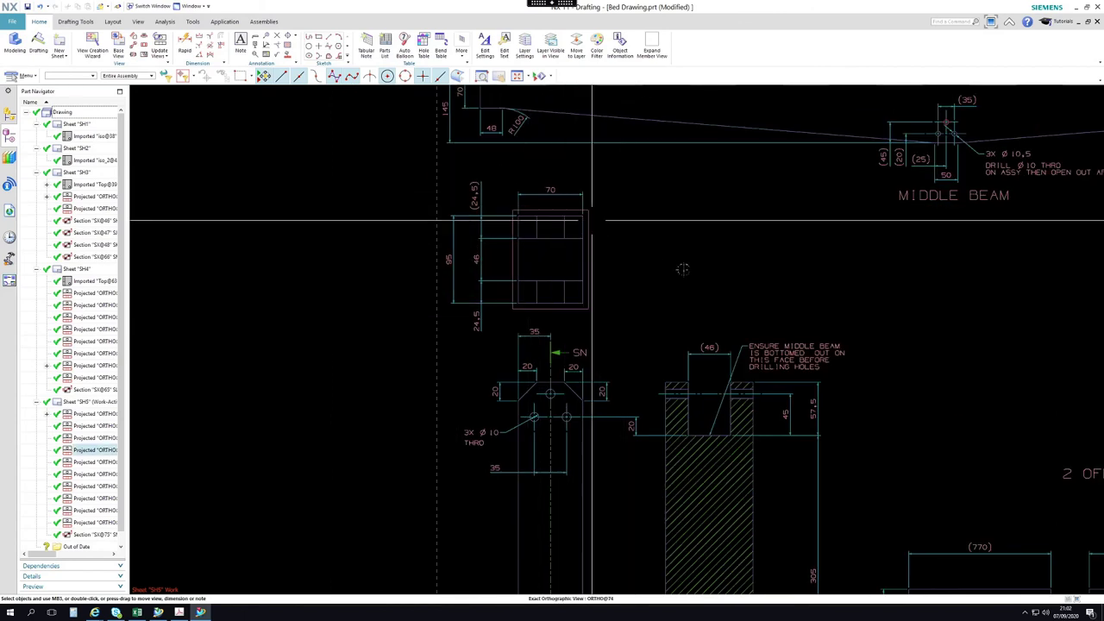
# - Frame the IKEA STORAGE BOX end view and pick the edge to dimension its 45 length
pyautogui.moveTo(697, 303); pyautogui.dragTo(589, 203, button='middle')
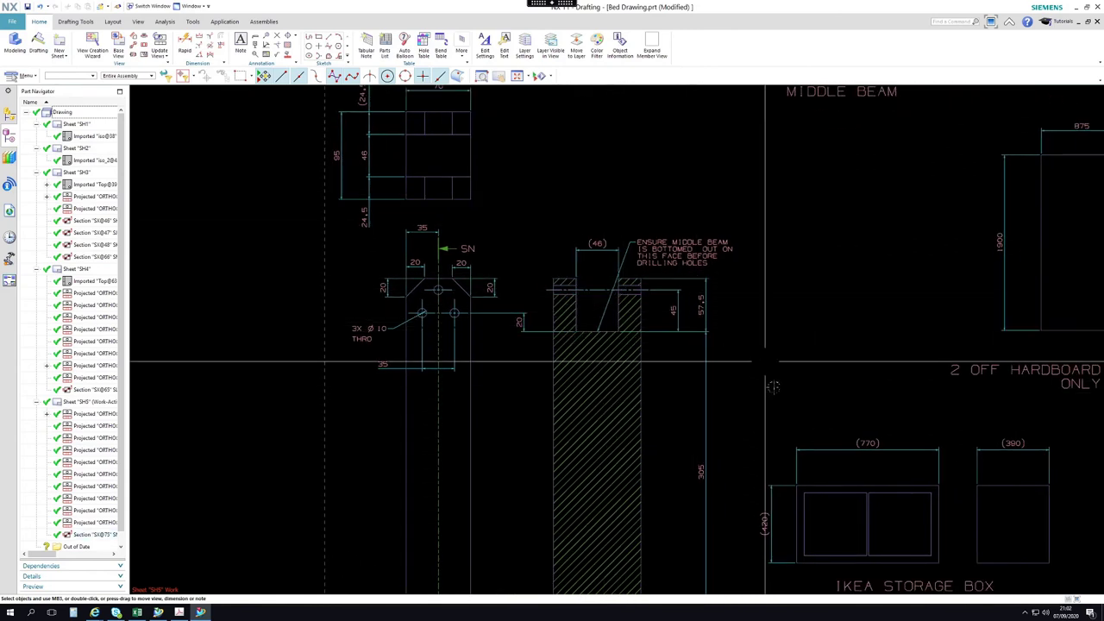
pyautogui.moveTo(780, 403)
pyautogui.mouseDown(button='middle')
pyautogui.moveTo(767, 446)
pyautogui.moveTo(550, 336)
pyautogui.mouseUp(button='middle')
pyautogui.scroll(2, 399, 232)
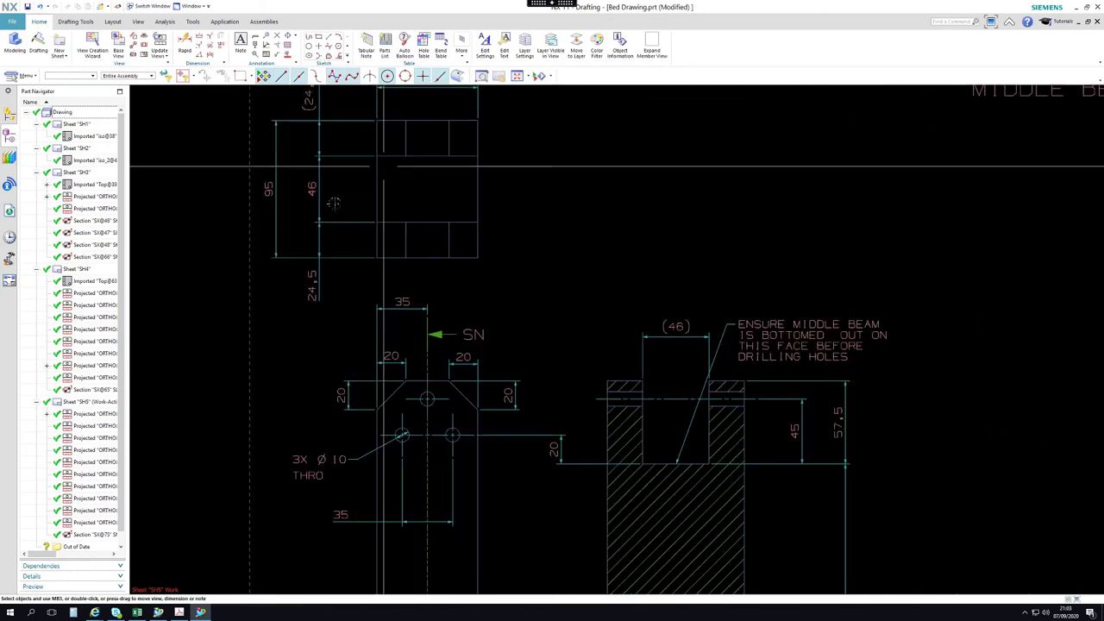
pyautogui.scroll(-4, 450, 356)
pyautogui.moveTo(605, 294)
pyautogui.mouseDown(button='middle')
pyautogui.moveTo(572, 294)
pyautogui.moveTo(572, 317)
pyautogui.mouseUp(button='middle')
pyautogui.click(1007, 250)
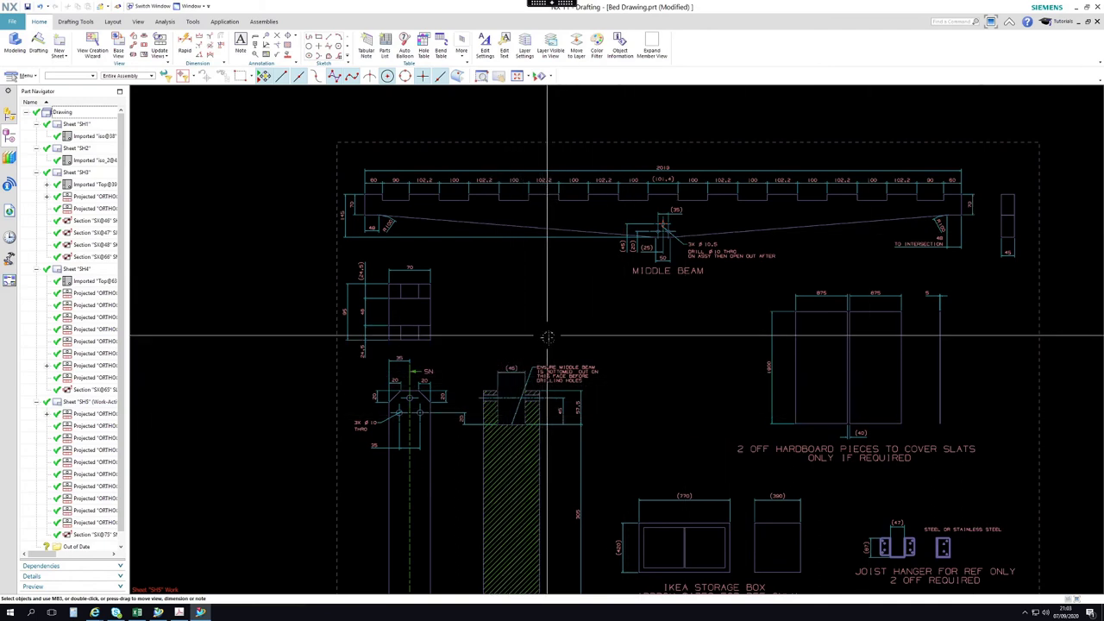
pyautogui.keyDown('shift'); pyautogui.moveTo(505, 307); pyautogui.dragTo(508, 299, button='middle'); pyautogui.keyUp('shift')
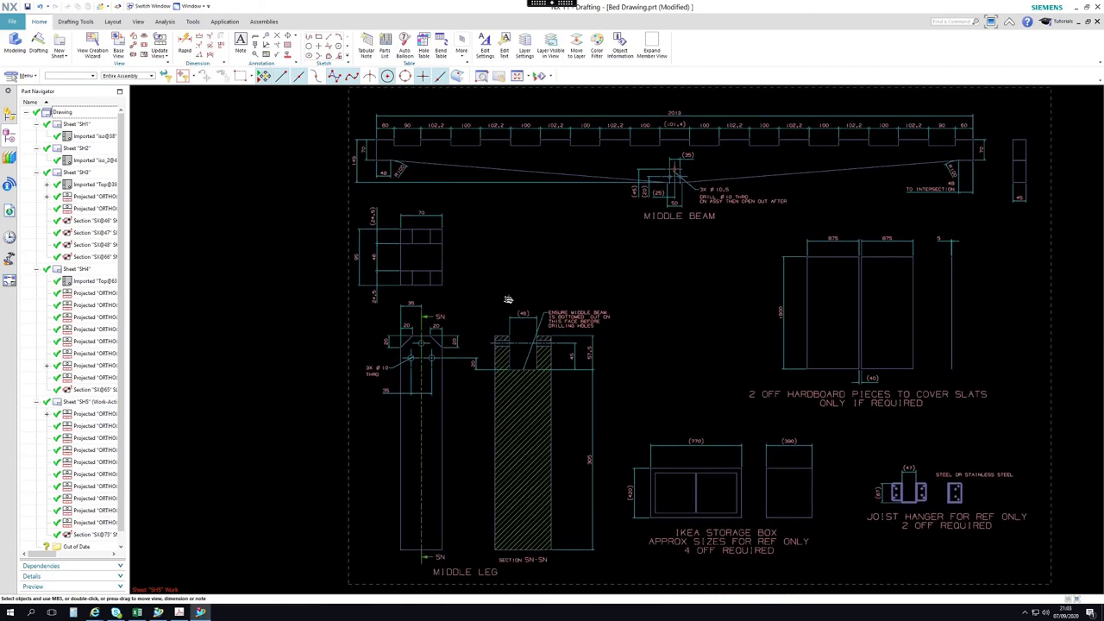
pyautogui.scroll(3, 359, 345)
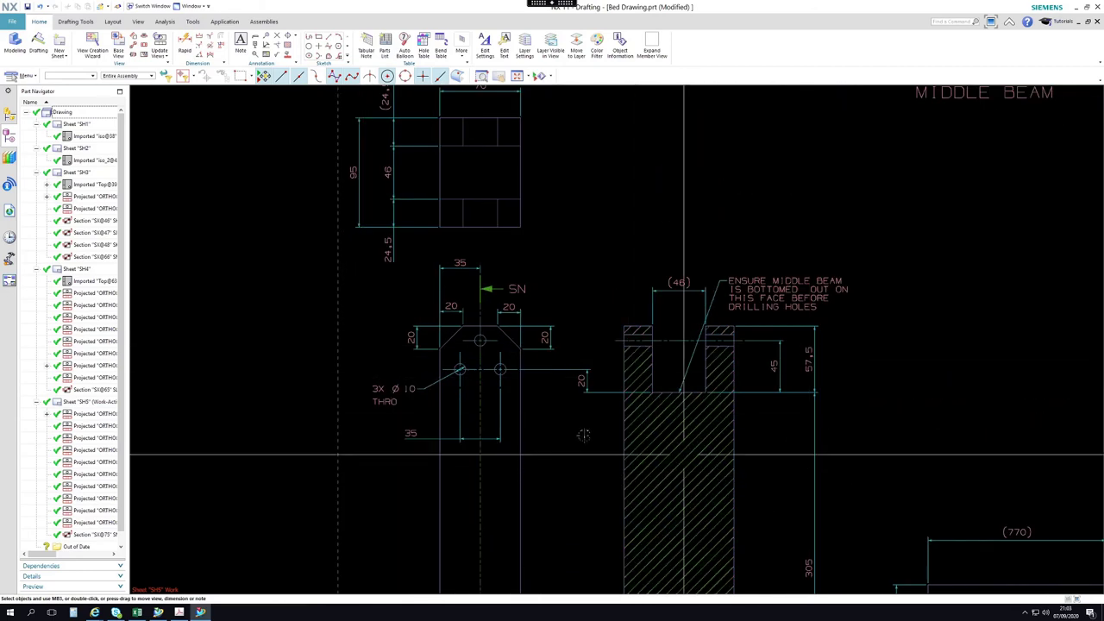
pyautogui.scroll(2, 573, 425)
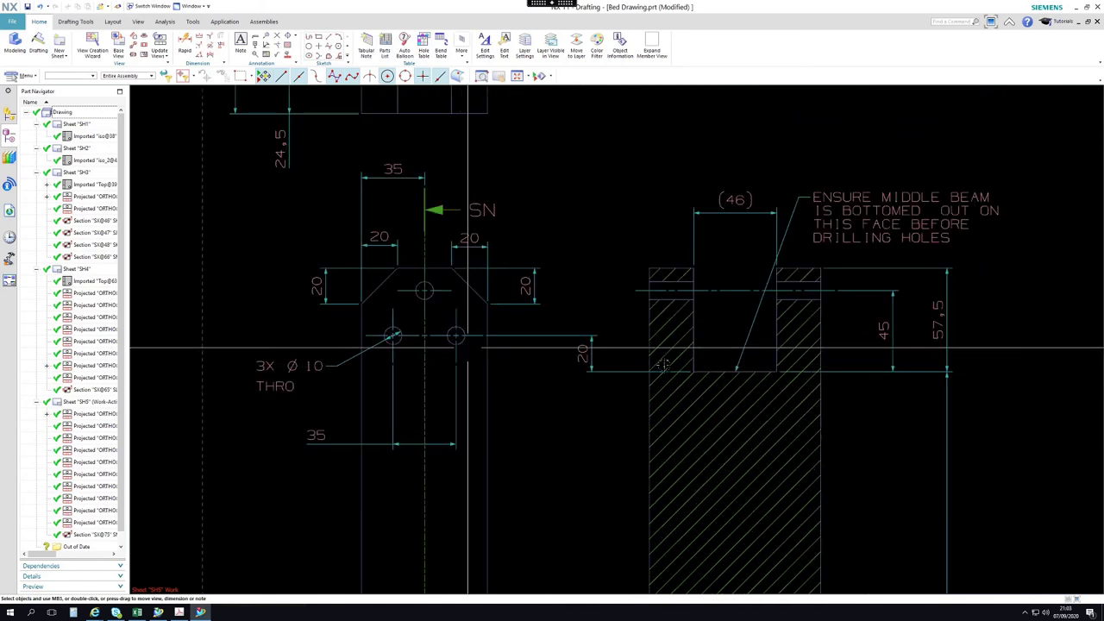
pyautogui.scroll(-1, 868, 463)
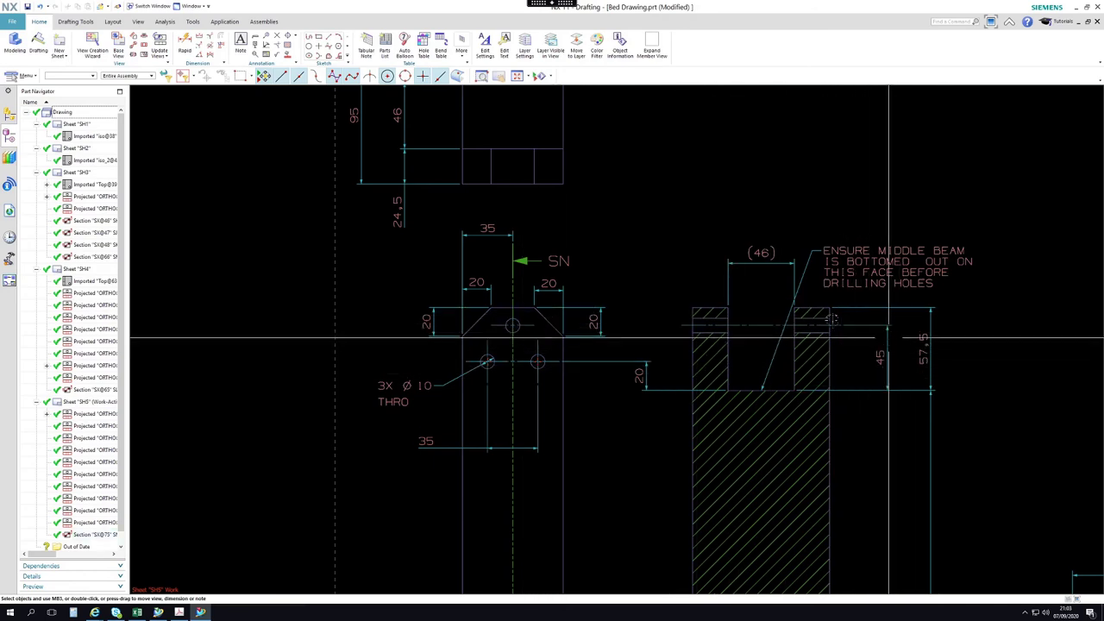
pyautogui.scroll(-3, 654, 258)
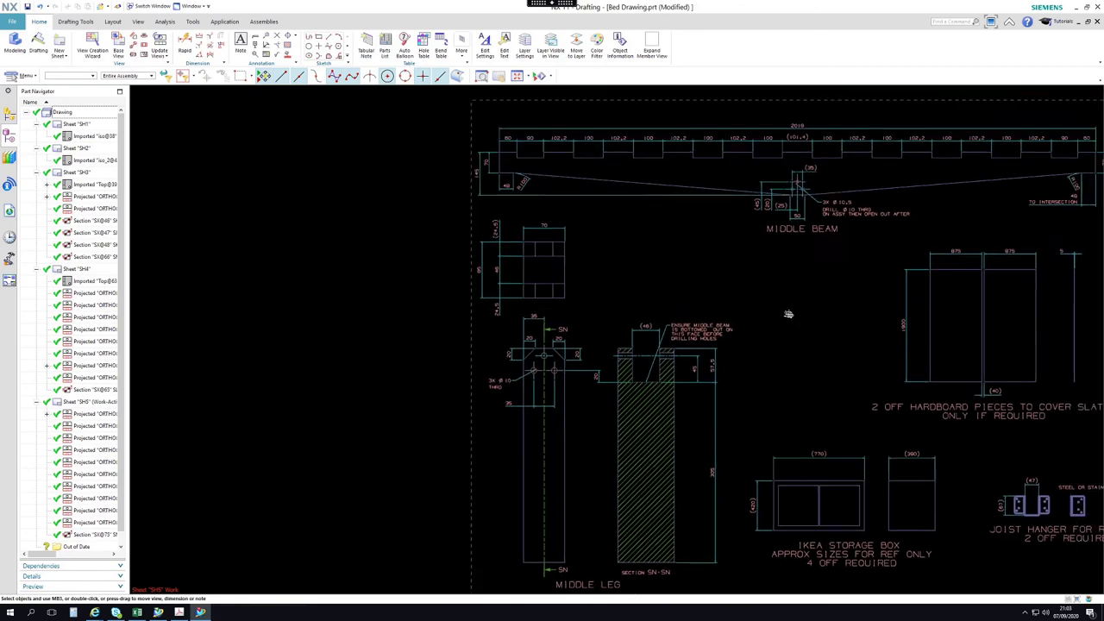
pyautogui.scroll(1, 745, 345)
pyautogui.scroll(2, 737, 274)
pyautogui.scroll(-2, 737, 275)
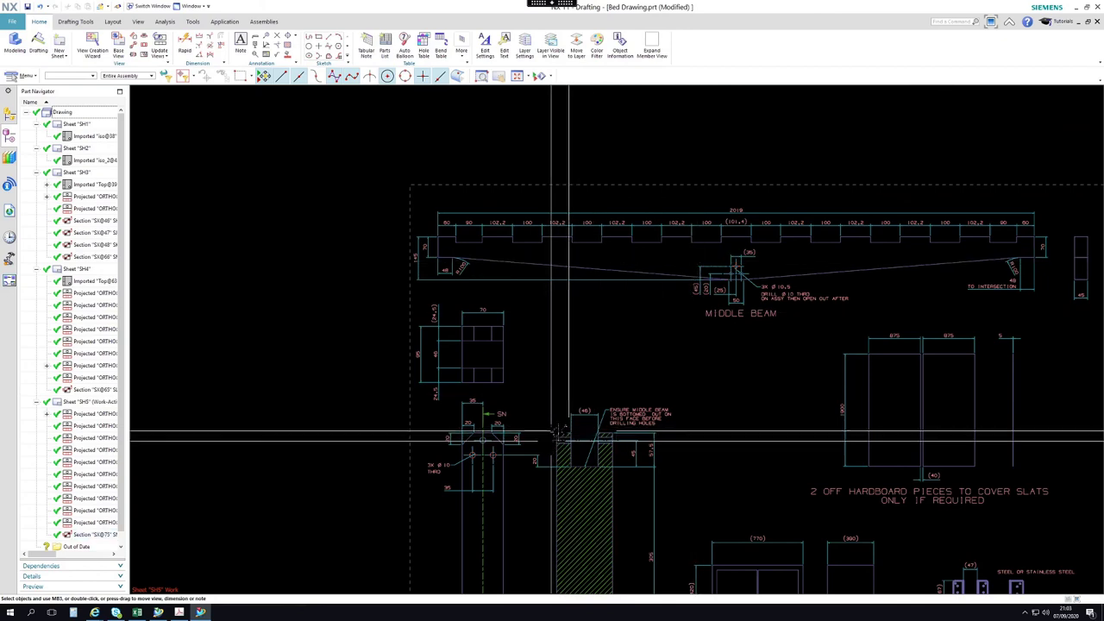
pyautogui.scroll(-3, 668, 365)
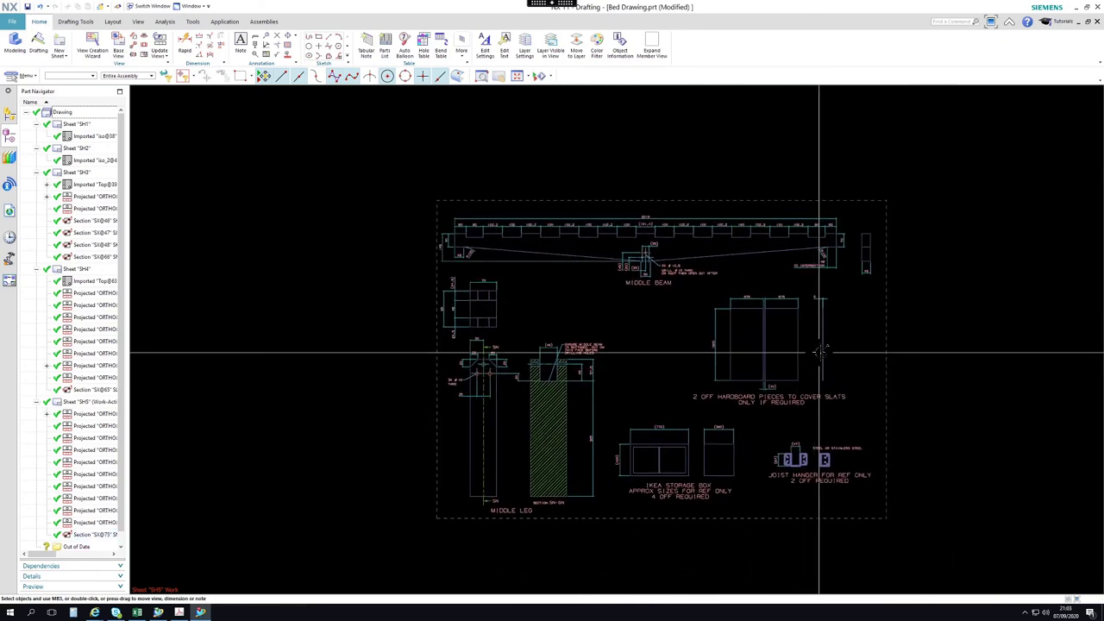
pyautogui.scroll(3, 507, 408)
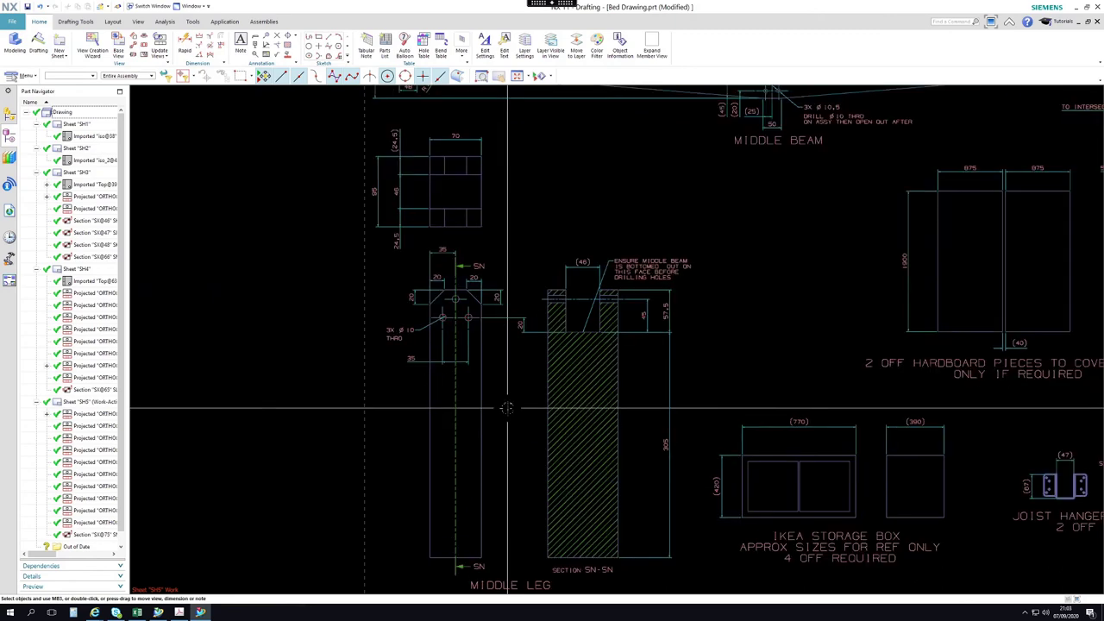
pyautogui.scroll(4, 710, 385)
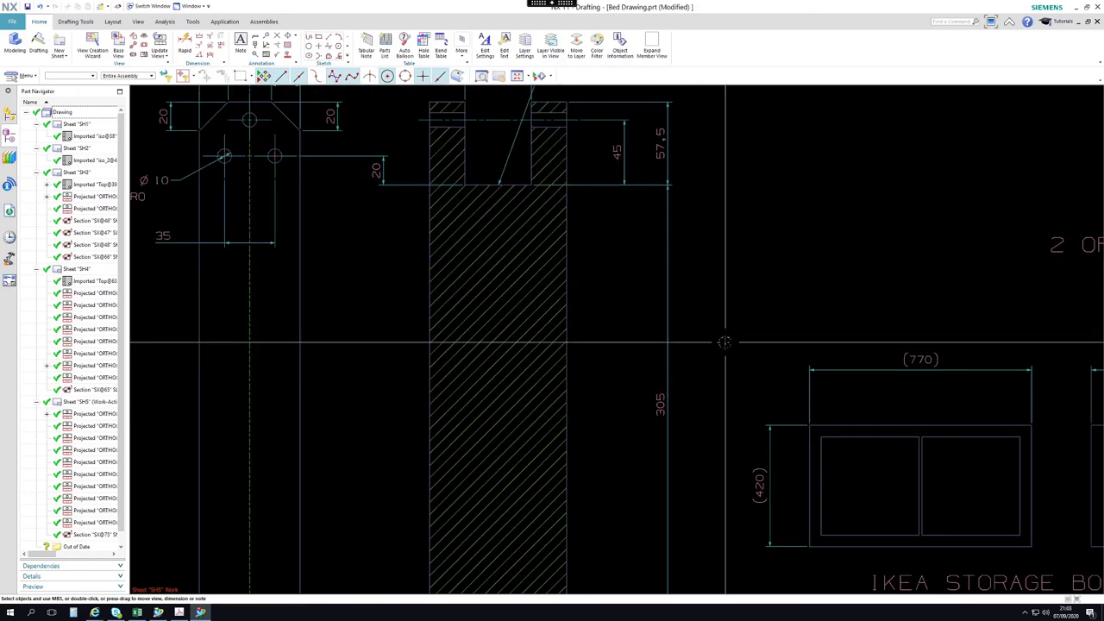
pyautogui.scroll(-6, 725, 342)
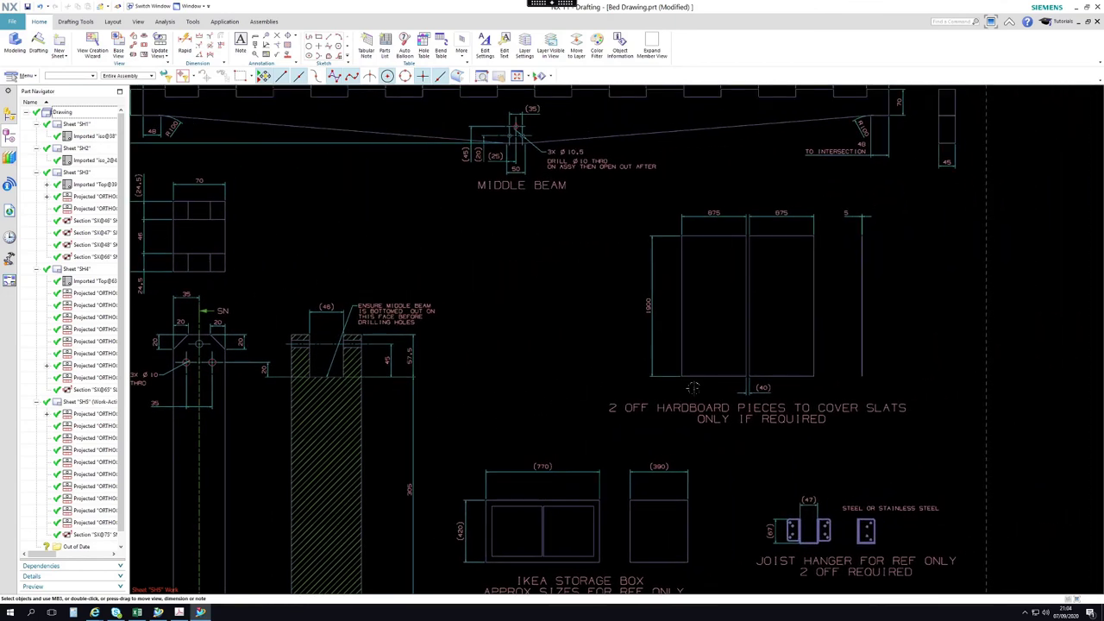
pyautogui.scroll(3, 840, 327)
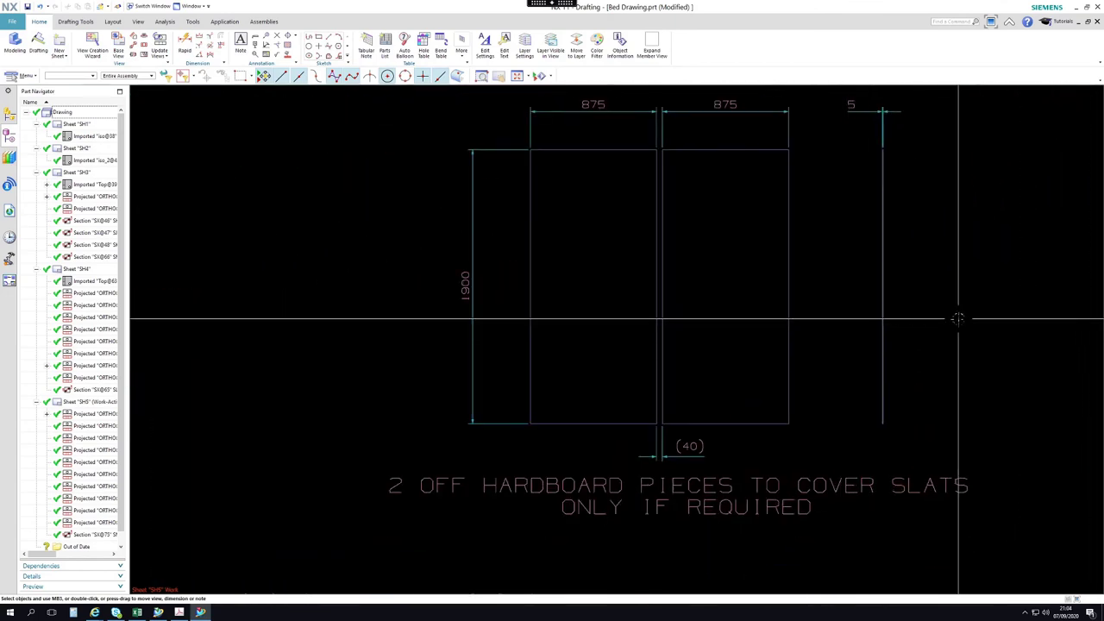
pyautogui.keyDown('shift'); pyautogui.moveTo(956, 279); pyautogui.dragTo(937, 344, button='middle'); pyautogui.keyUp('shift')
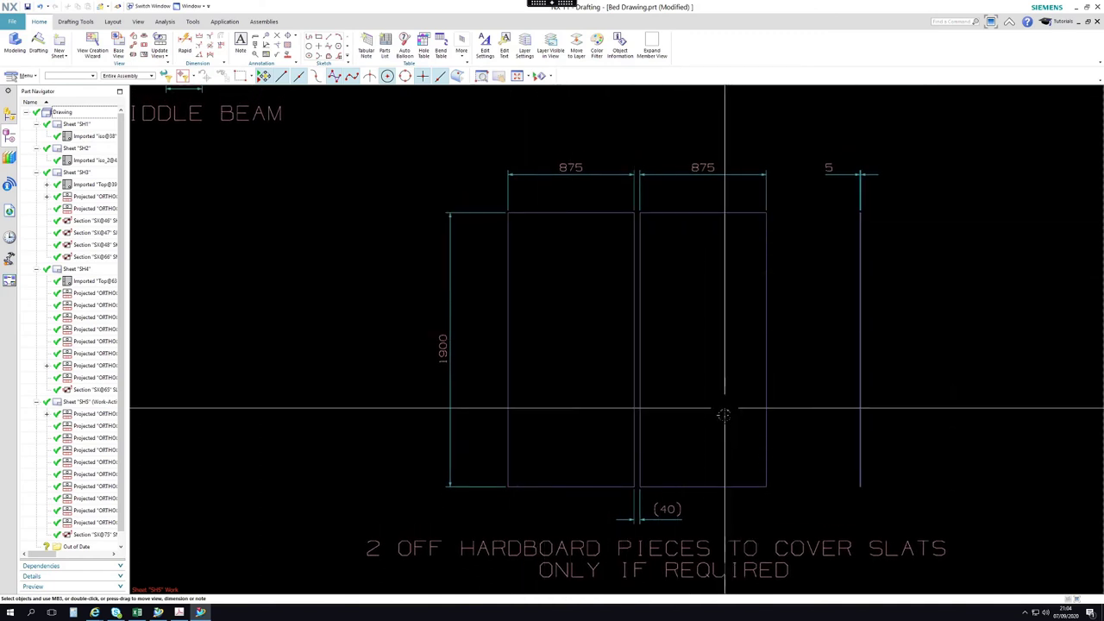
pyautogui.click(576, 172)
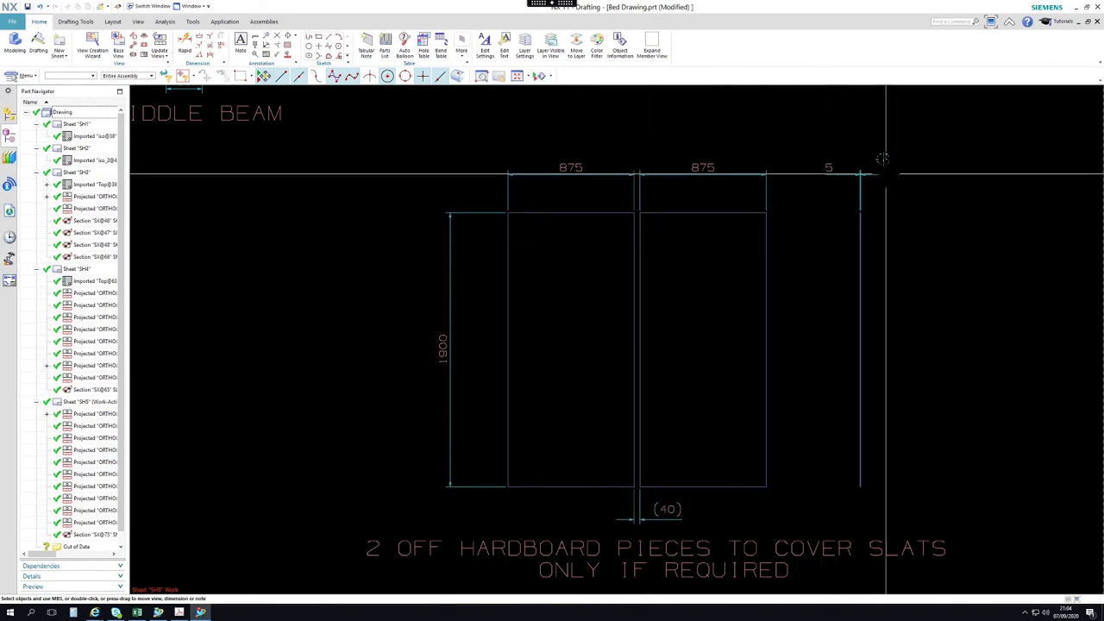
pyautogui.scroll(-5, 649, 213)
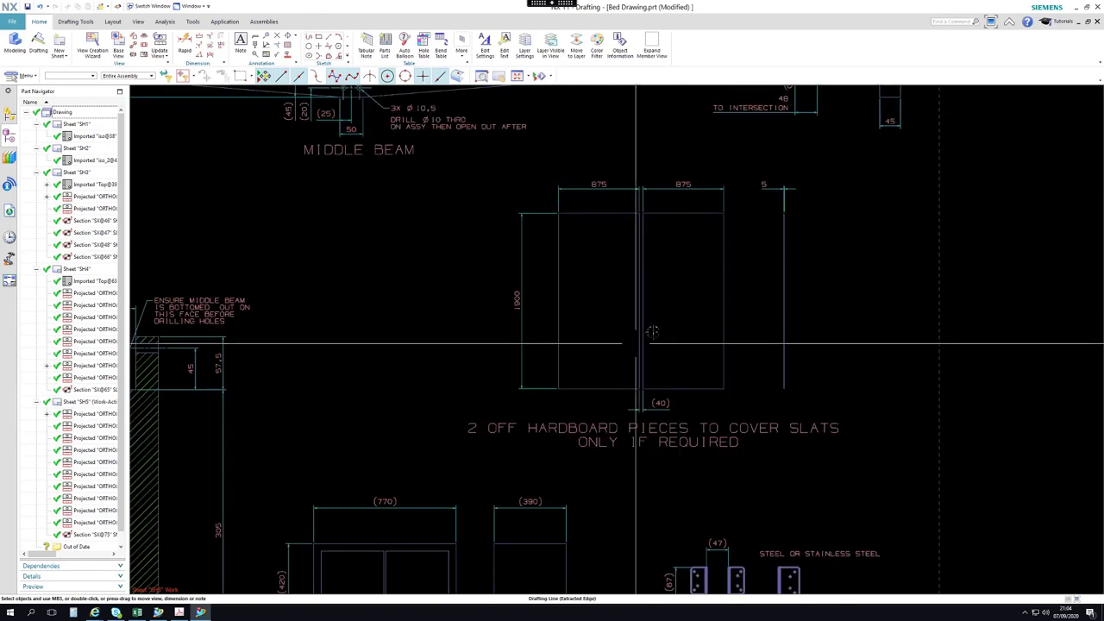
pyautogui.scroll(5, 526, 468)
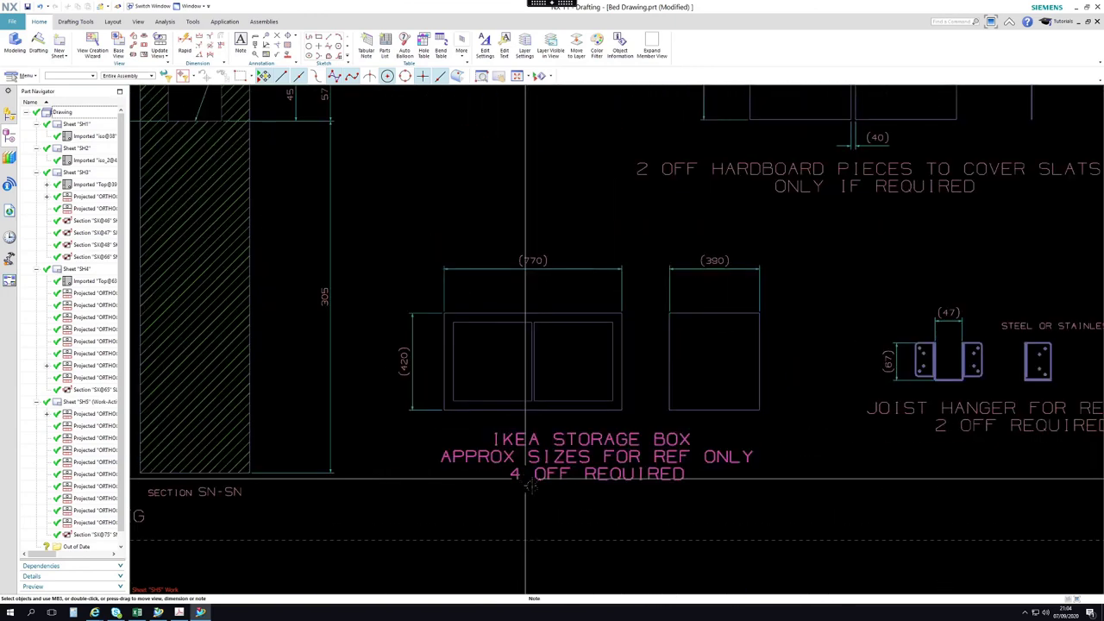
pyautogui.moveTo(795, 440); pyautogui.dragTo(833, 457, button='middle')
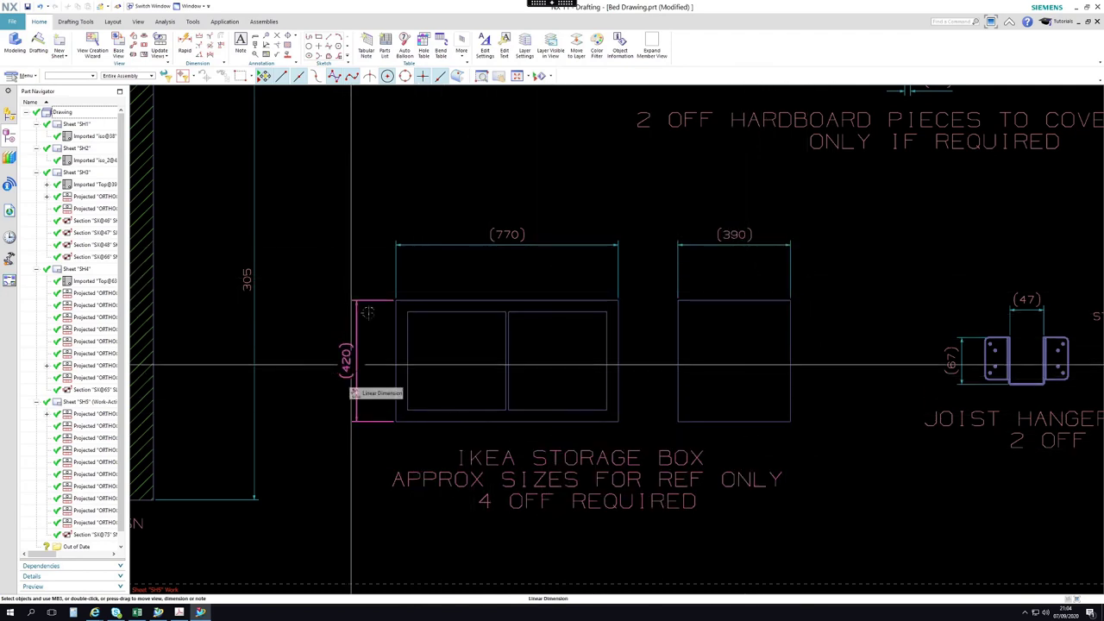
pyautogui.scroll(-2, 368, 339)
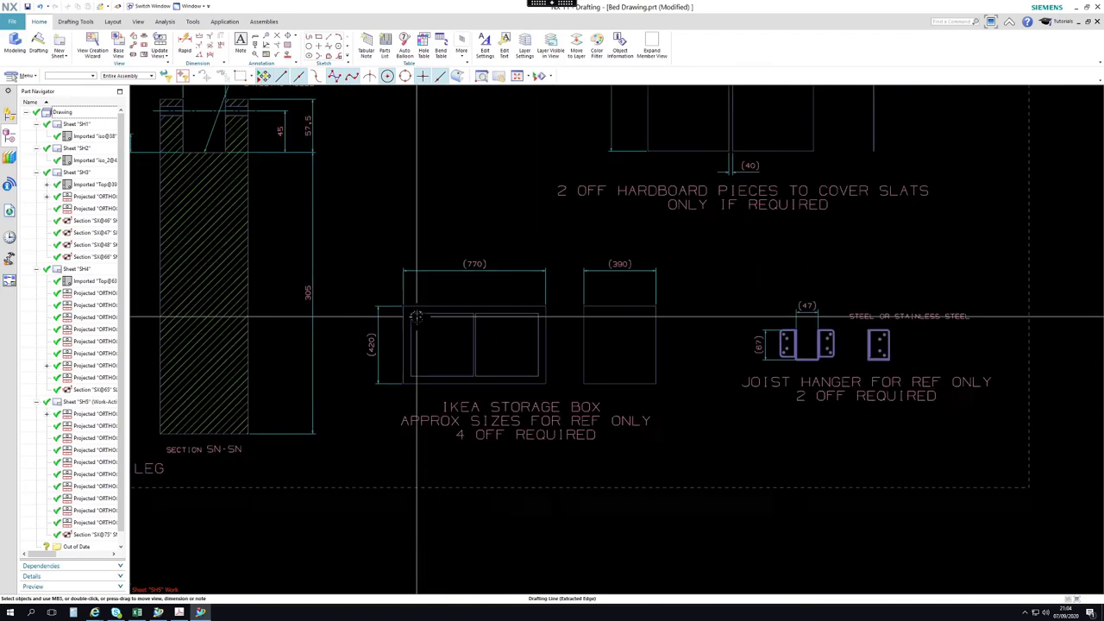
pyautogui.scroll(5, 871, 346)
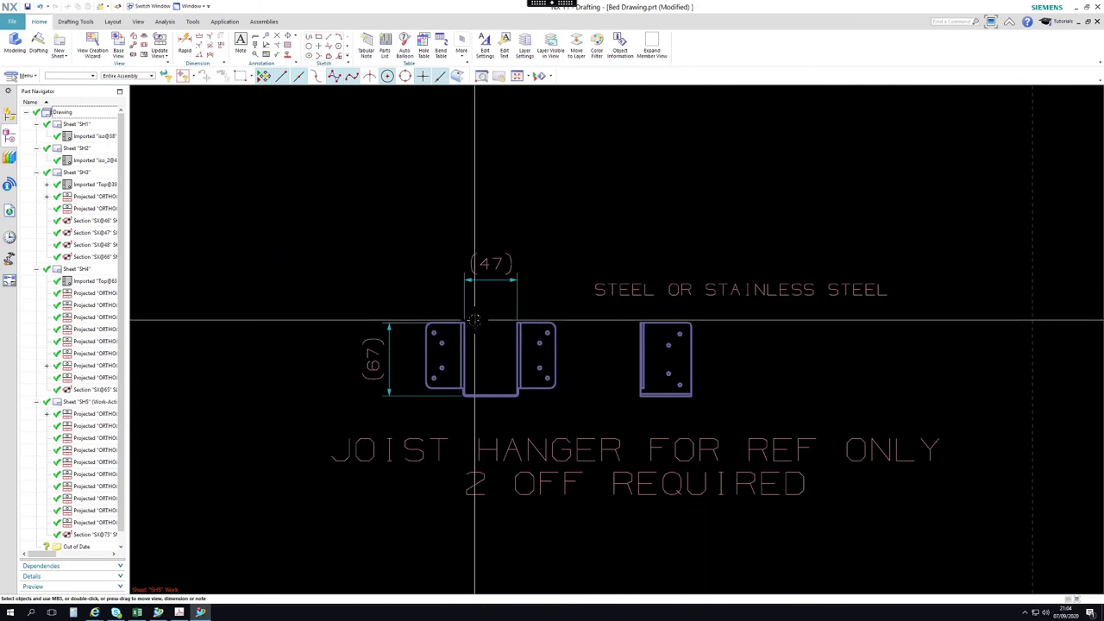
pyautogui.scroll(2, 466, 321)
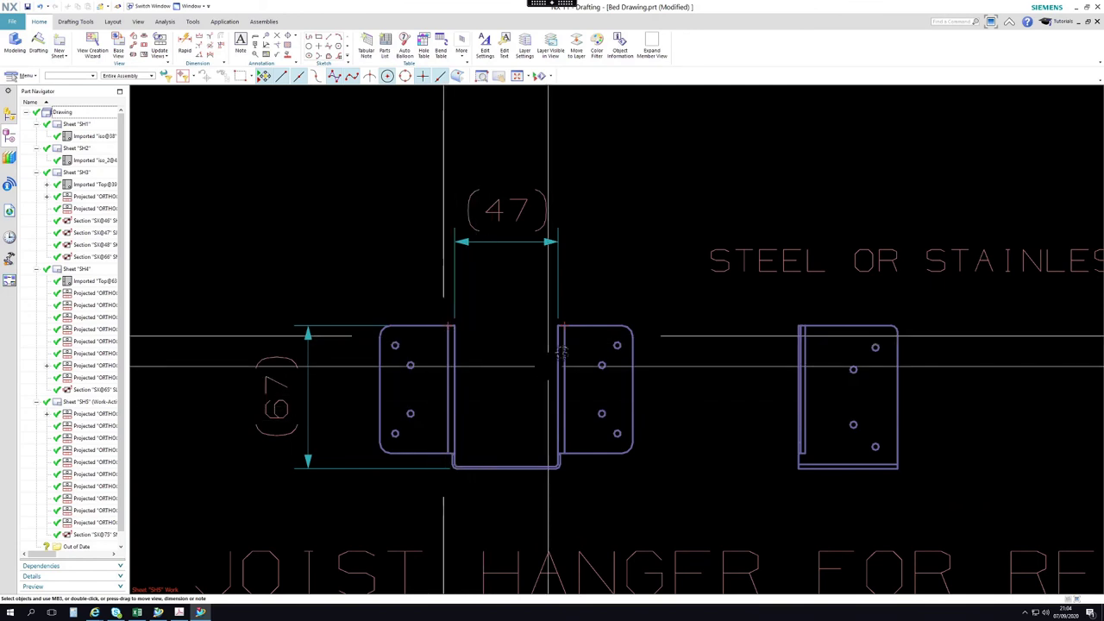
pyautogui.click(395, 346)
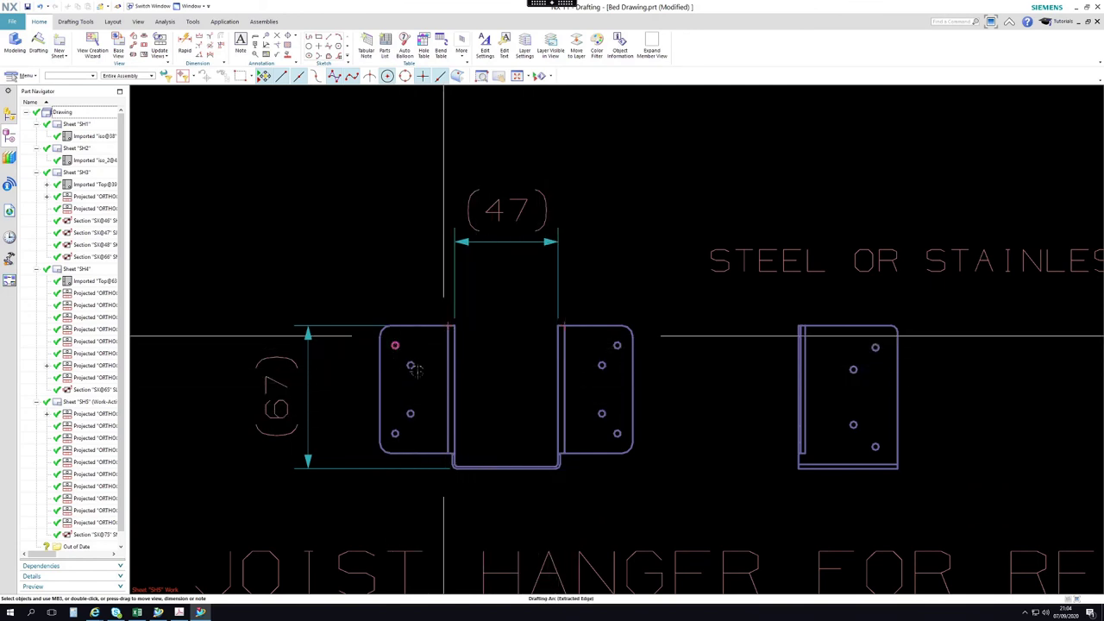
pyautogui.click(395, 431)
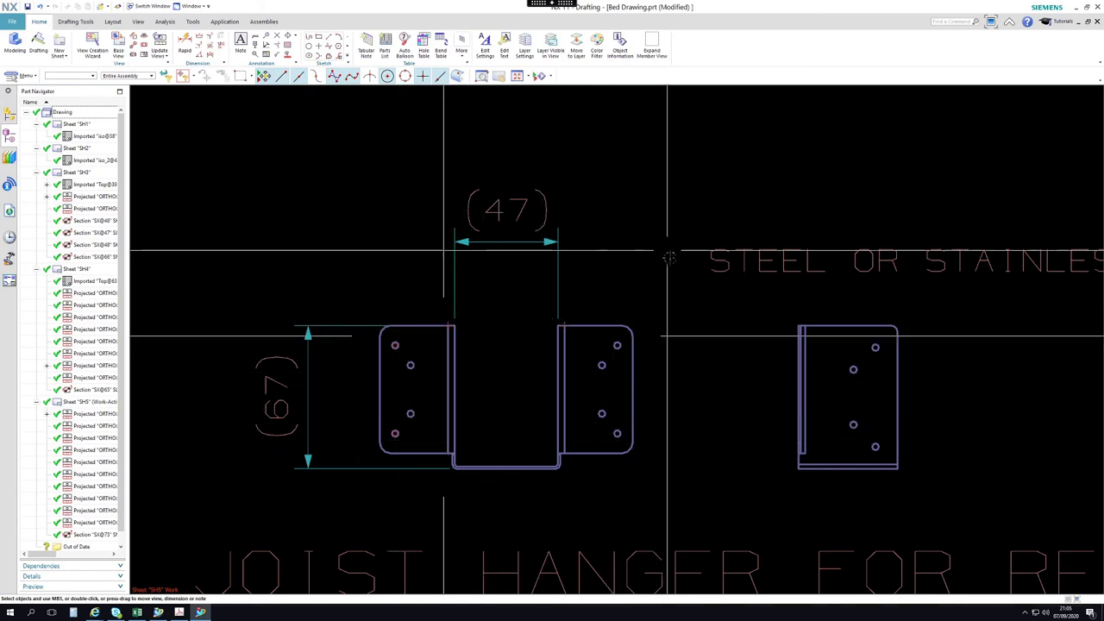
pyautogui.scroll(-3, 648, 273)
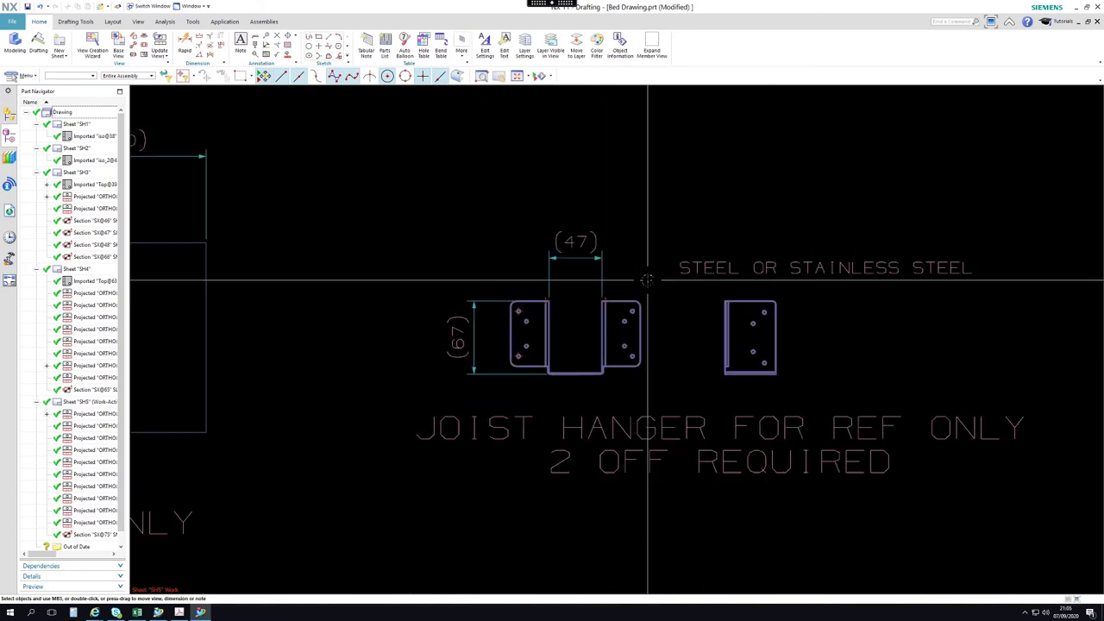
pyautogui.scroll(-5, 642, 241)
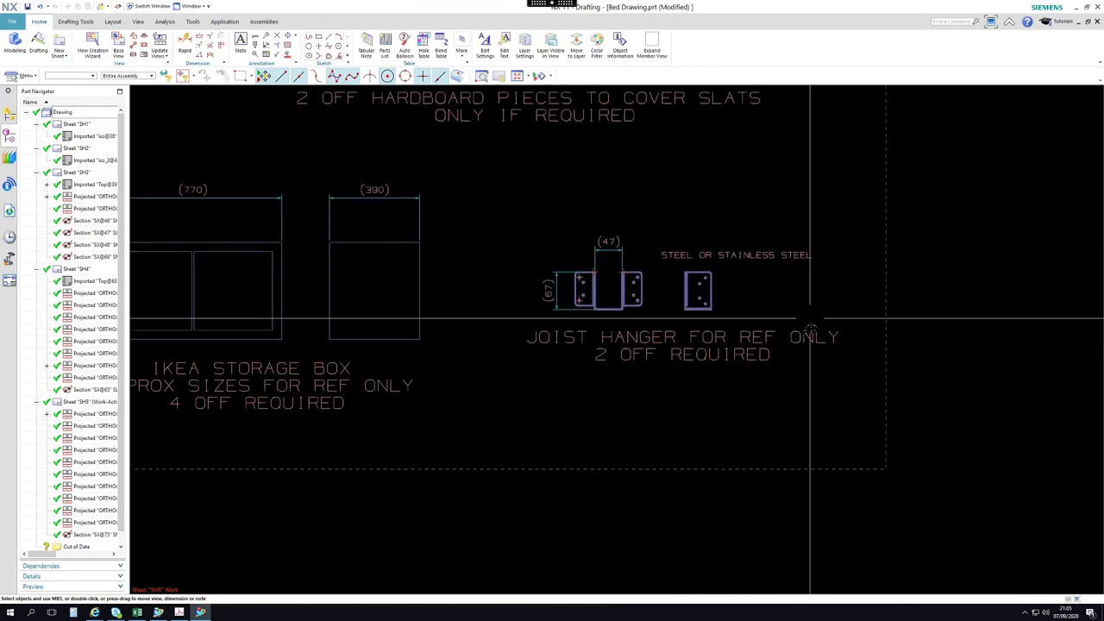
pyautogui.scroll(-4, 645, 233)
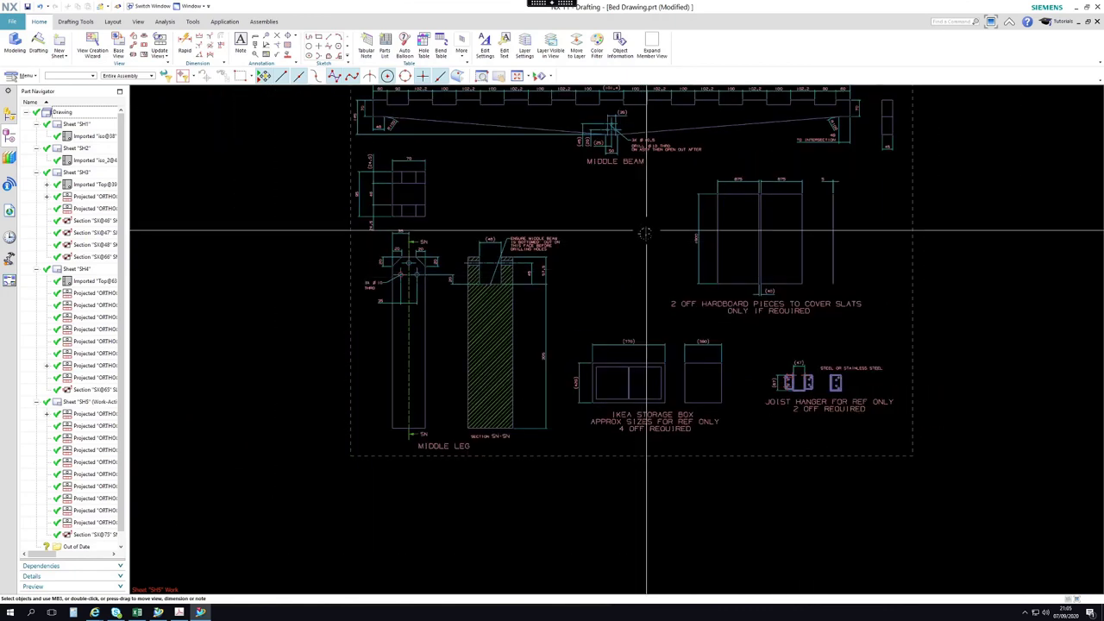